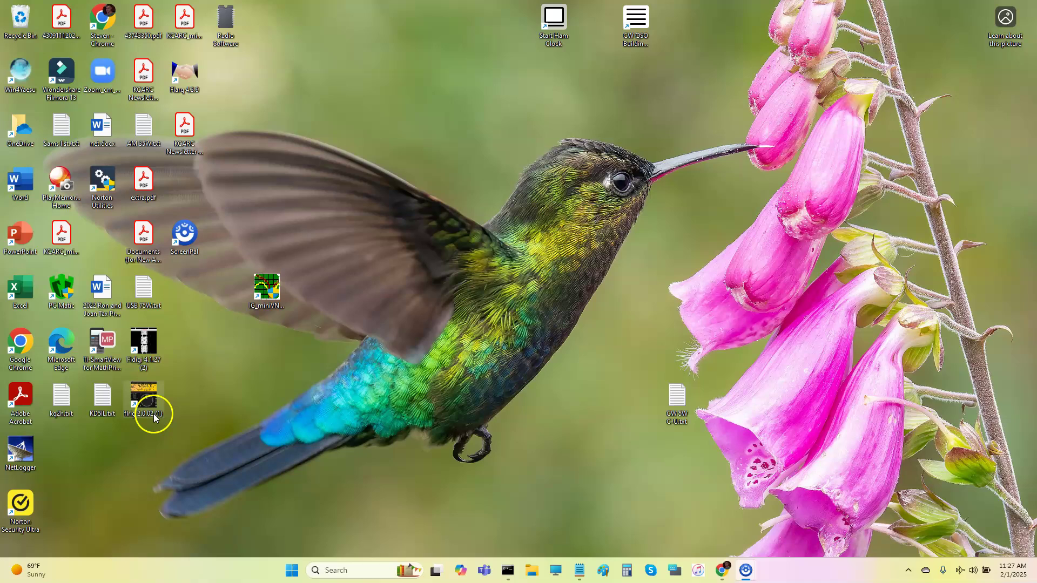
Launch flrig so it connects to the FT-991A at 28400.000.
{"action": "left_click", "coordinate": [152, 405]}
{"action": "left_click", "coordinate": [147, 352]}
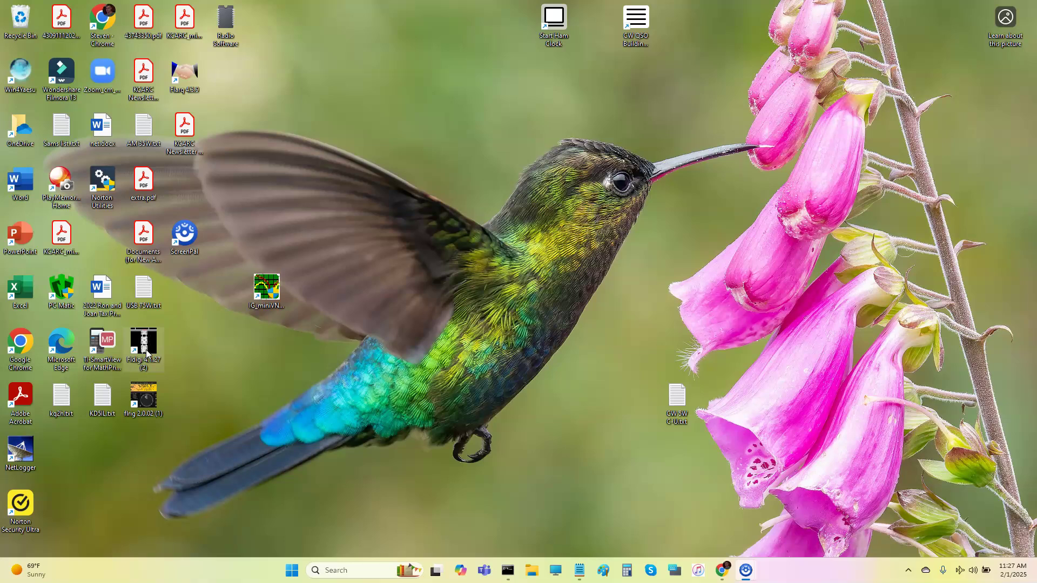
{"action": "double_click", "coordinate": [152, 400]}
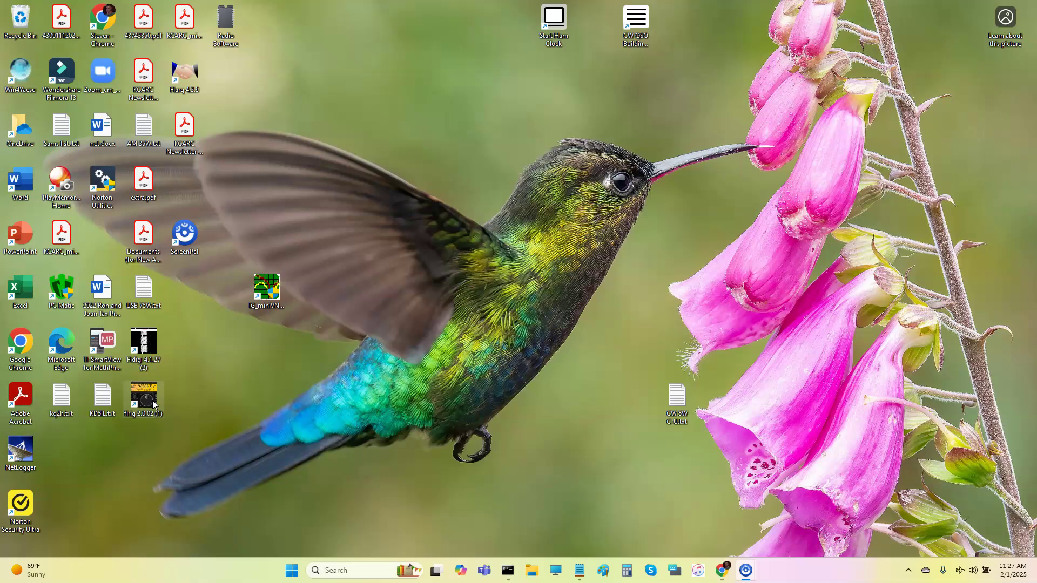
{"action": "left_click", "coordinate": [123, 419]}
{"action": "double_click", "coordinate": [151, 403]}
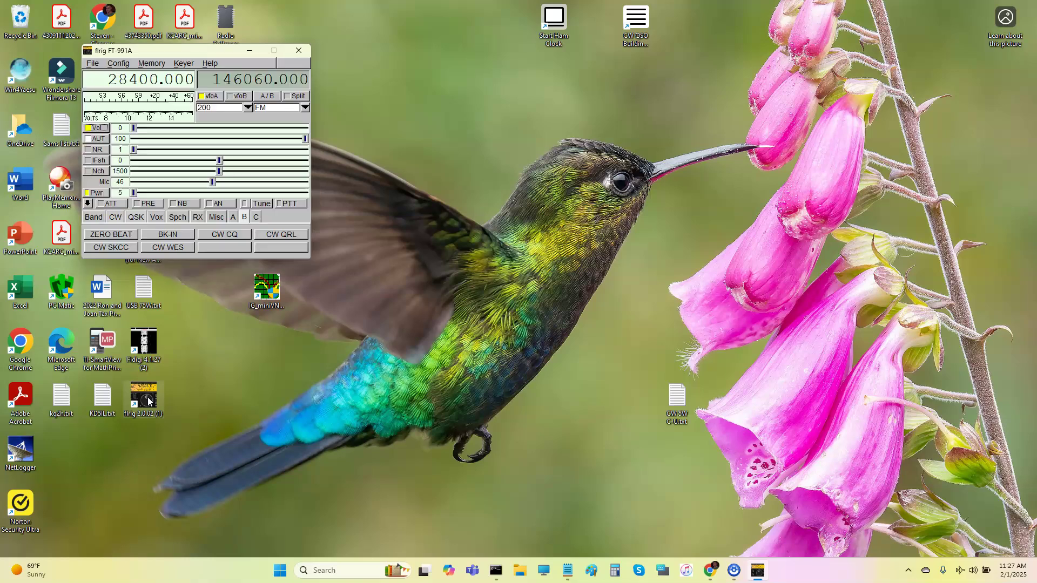
Start fldigi 4.1.27 alongside flrig, showing the same 28400.000 frequency.
{"action": "left_click", "coordinate": [122, 416]}
{"action": "left_click", "coordinate": [156, 344]}
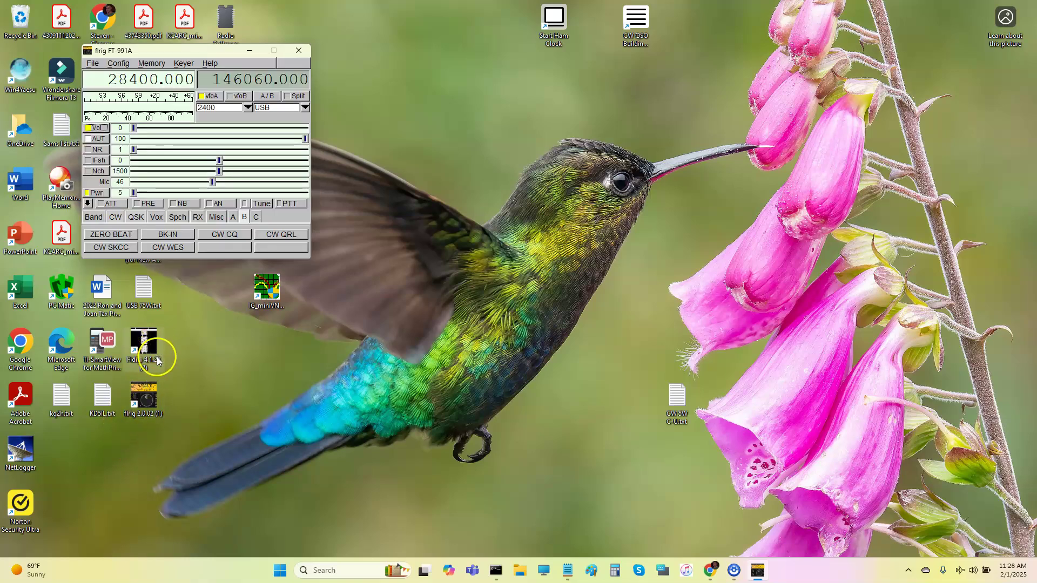
{"action": "left_click", "coordinate": [149, 347]}
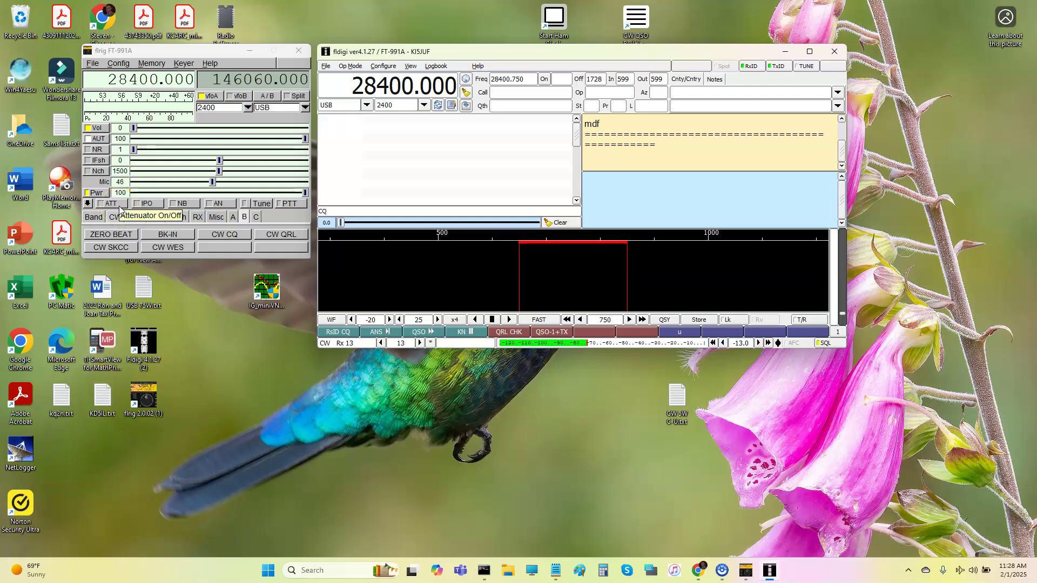
In the transceiver setup, lower the poll interval from 500 to 300.
{"action": "left_click", "coordinate": [119, 63]}
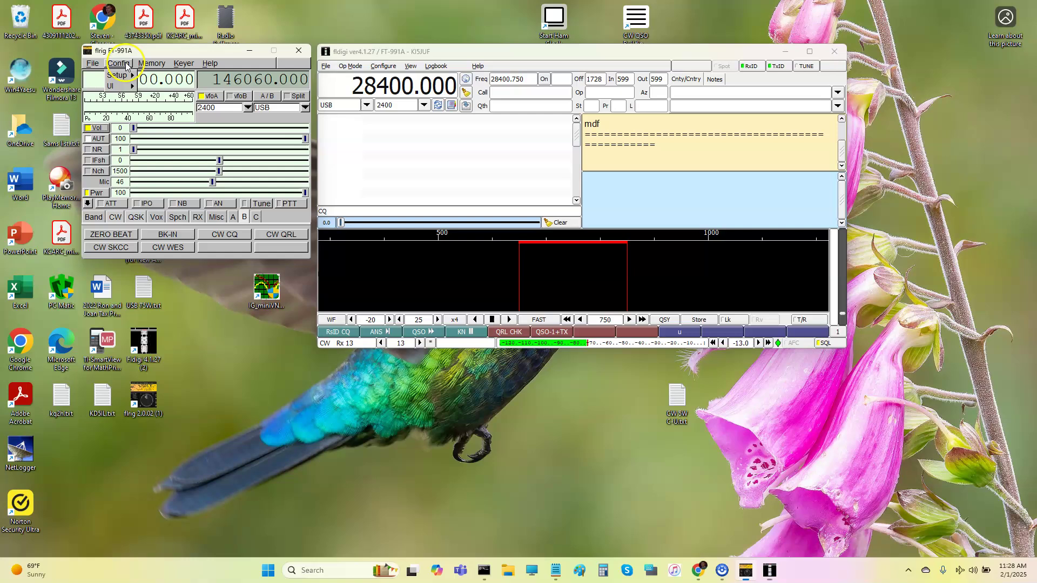
{"action": "mouse_move", "coordinate": [122, 75]}
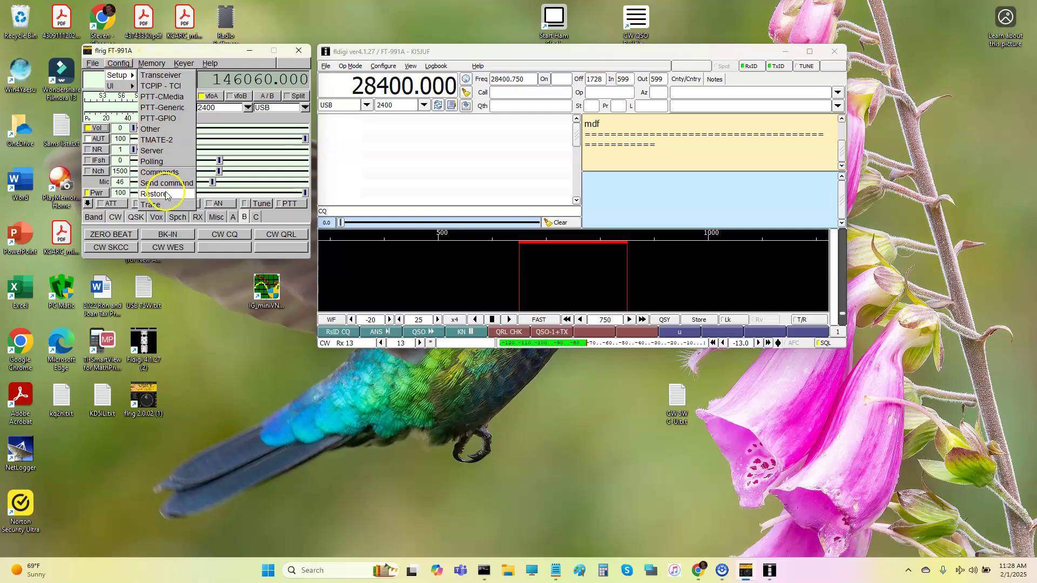
{"action": "left_click", "coordinate": [151, 77]}
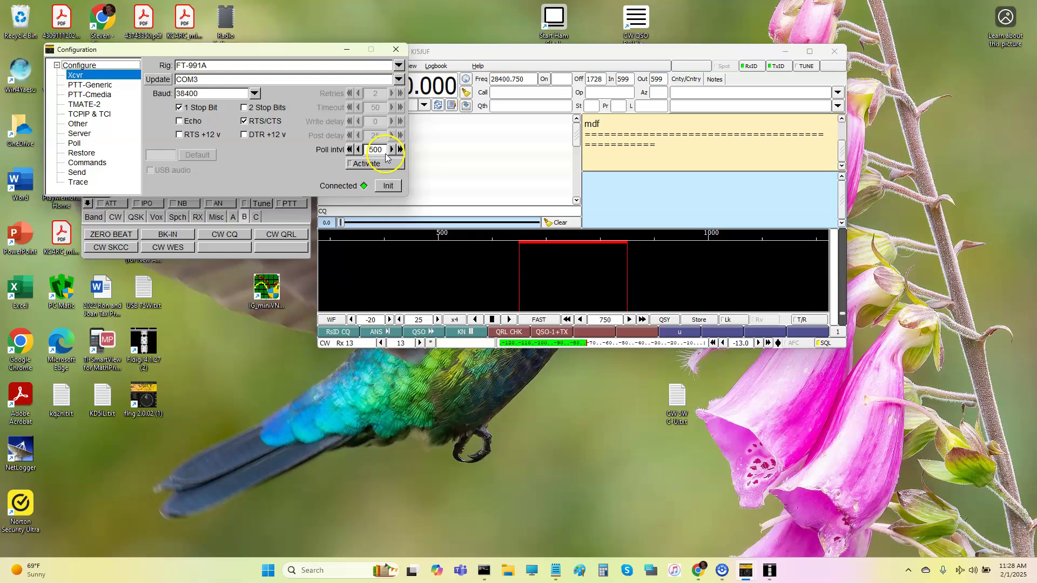
{"action": "left_click", "coordinate": [374, 165]}
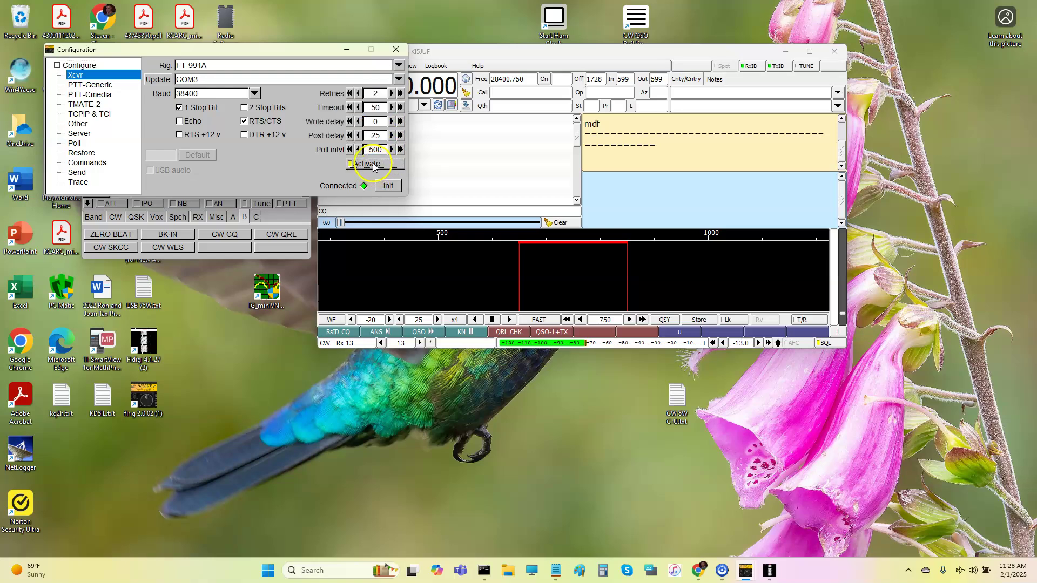
{"action": "left_click", "coordinate": [392, 151]}
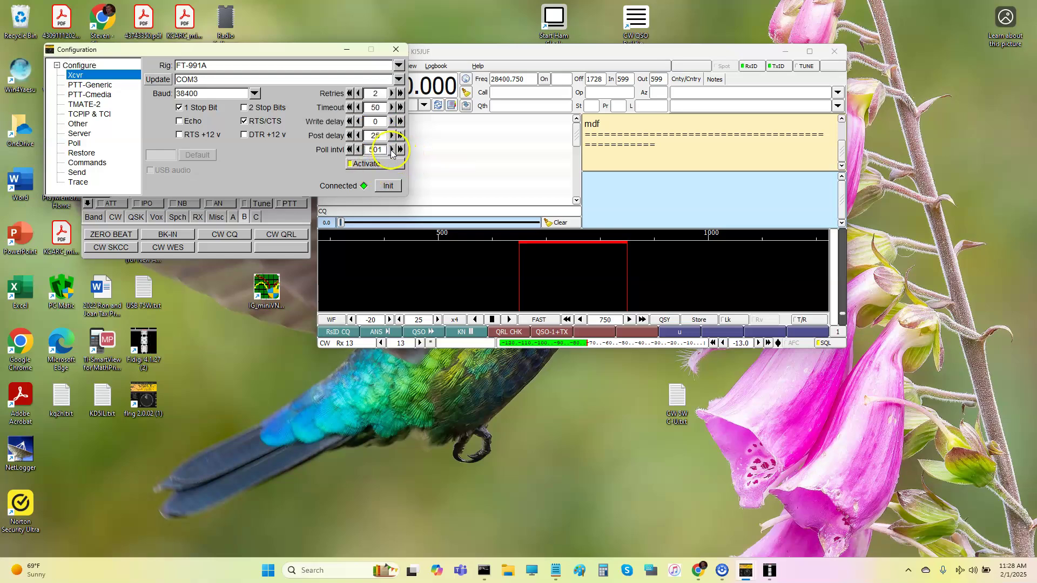
{"action": "left_click", "coordinate": [358, 150]}
{"action": "left_click", "coordinate": [350, 150]}
{"action": "left_click", "coordinate": [349, 150]}
{"action": "left_click", "coordinate": [350, 151]}
{"action": "left_click", "coordinate": [350, 150]}
{"action": "left_click", "coordinate": [349, 150]}
{"action": "left_click", "coordinate": [350, 150]}
{"action": "left_click", "coordinate": [350, 150]}
{"action": "left_click", "coordinate": [351, 150]}
{"action": "left_click", "coordinate": [352, 151]}
{"action": "left_click", "coordinate": [351, 150]}
Apply the new timing and reinitialise the FT-991A connection on COM3 at 38400 baud.
{"action": "left_click", "coordinate": [360, 163]}
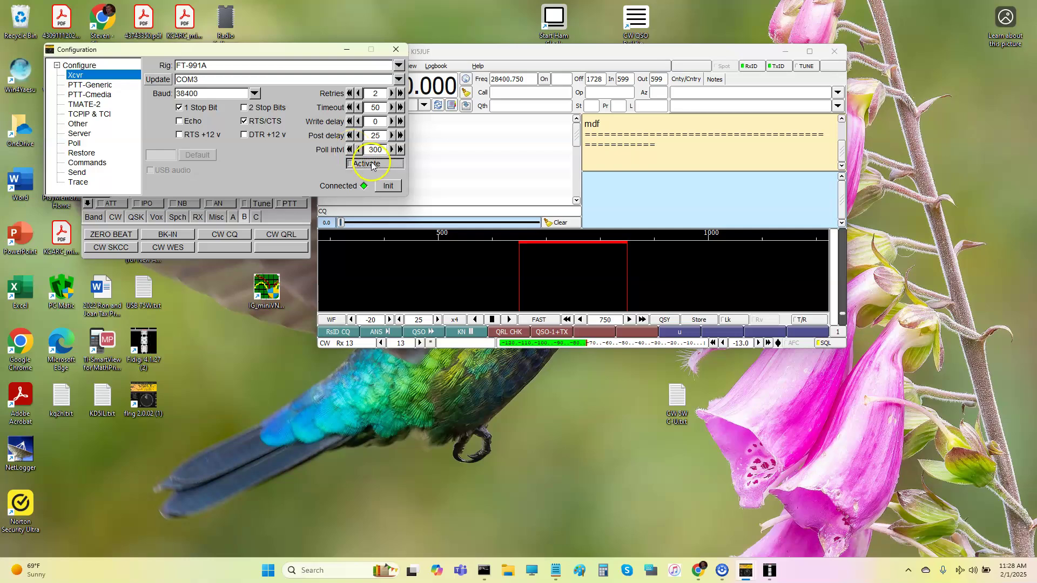
{"action": "left_click", "coordinate": [369, 185]}
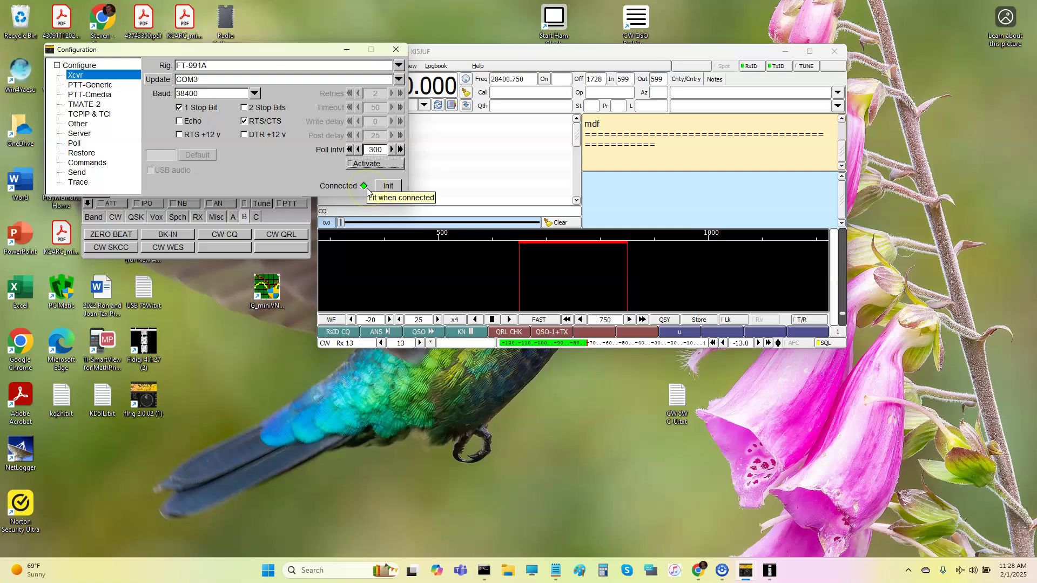
{"action": "left_click", "coordinate": [389, 187]}
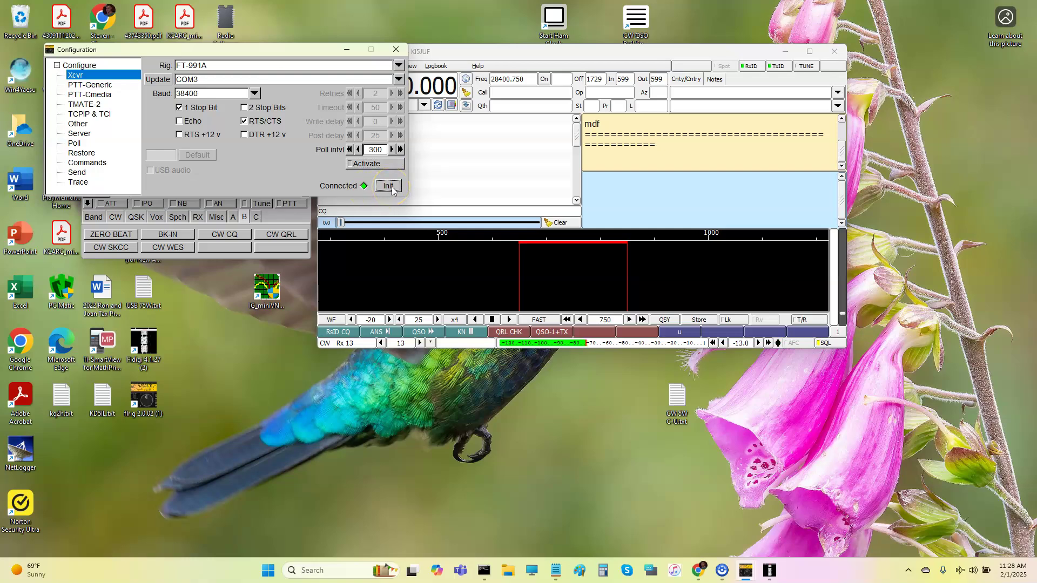
{"action": "left_click", "coordinate": [389, 182]}
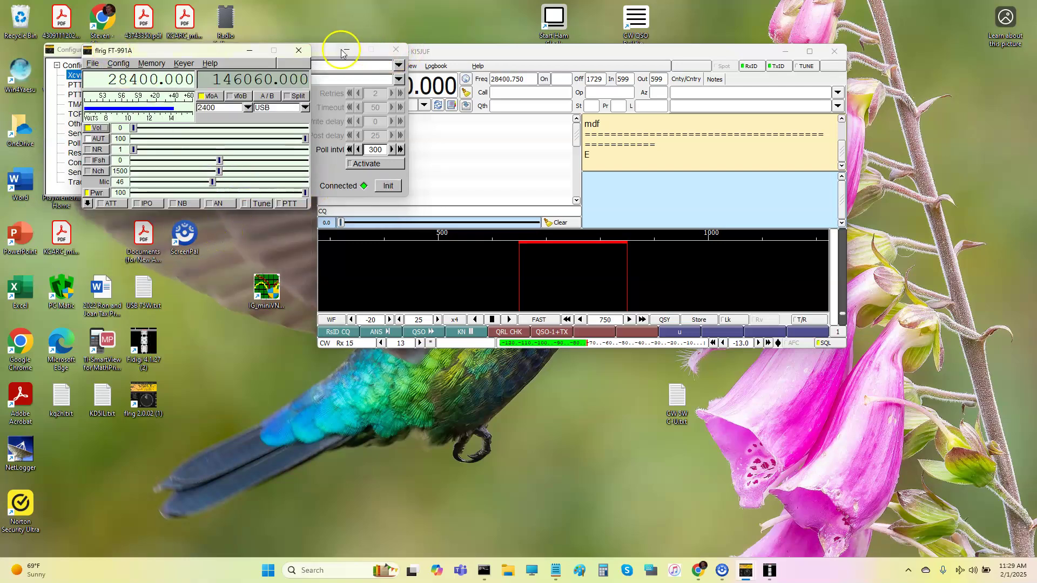
Close flrig's transceiver Configuration dialog.
{"action": "left_click", "coordinate": [382, 74]}
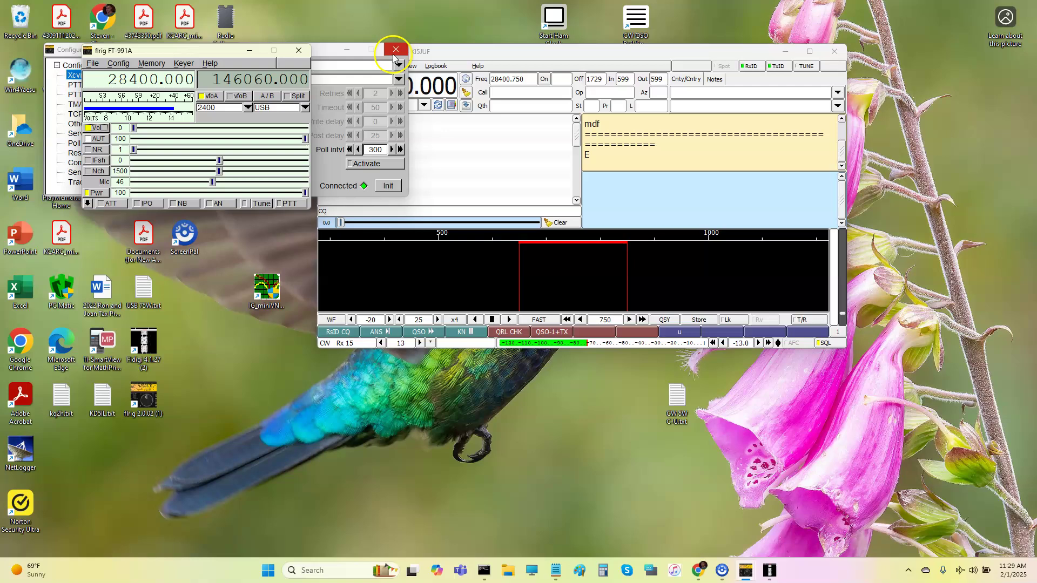
{"action": "left_click", "coordinate": [117, 400]}
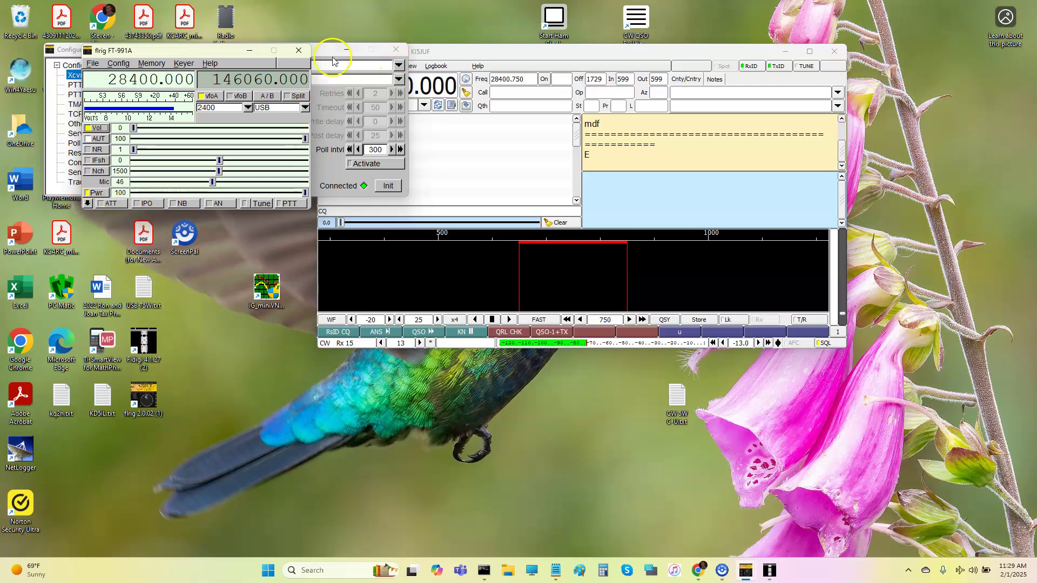
{"action": "left_click", "coordinate": [396, 49]}
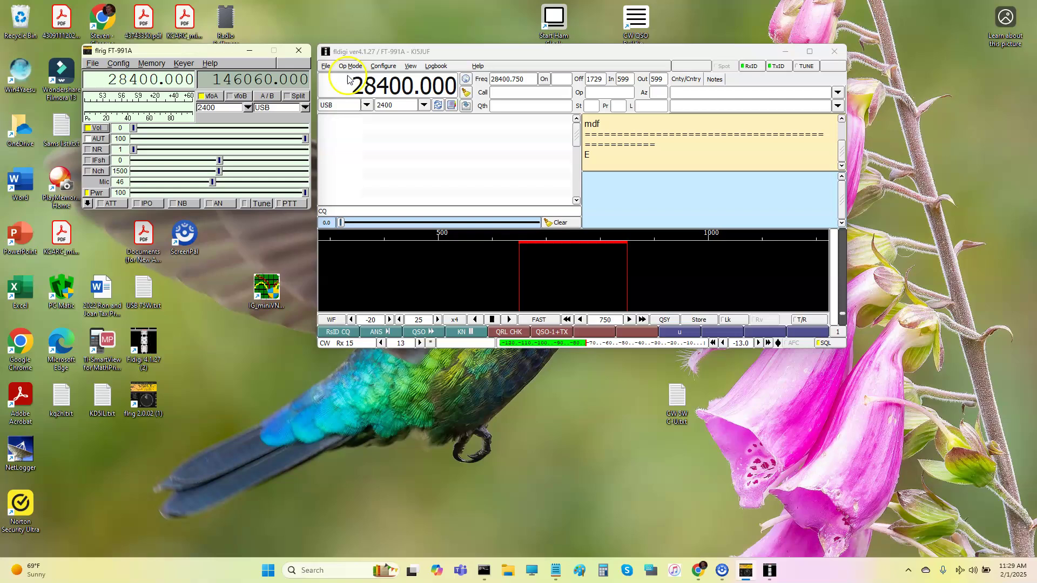
Show the extra control panel and step through macro banks A, B and C.
{"action": "left_click", "coordinate": [88, 204]}
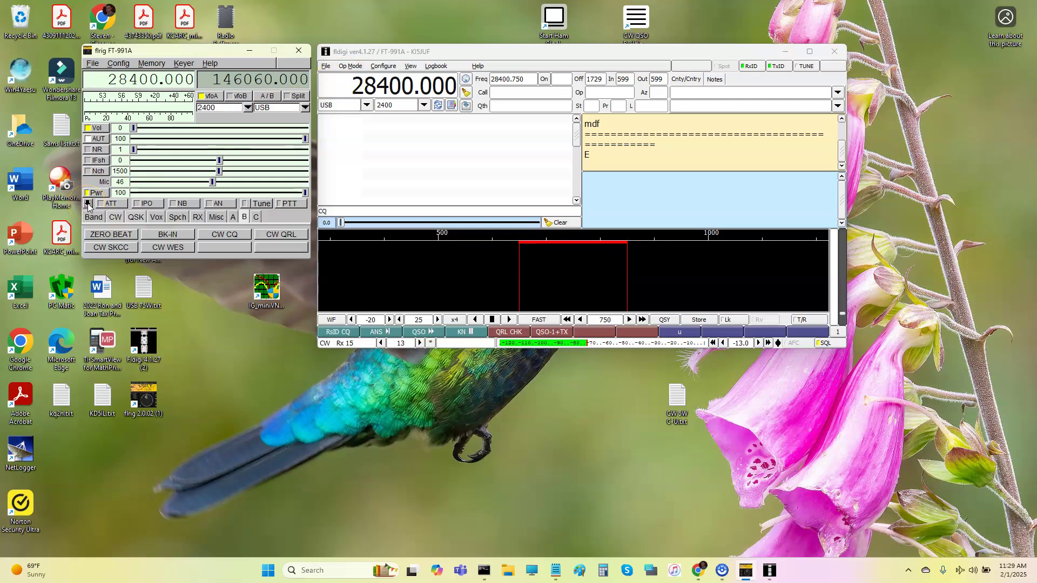
{"action": "left_click", "coordinate": [233, 217]}
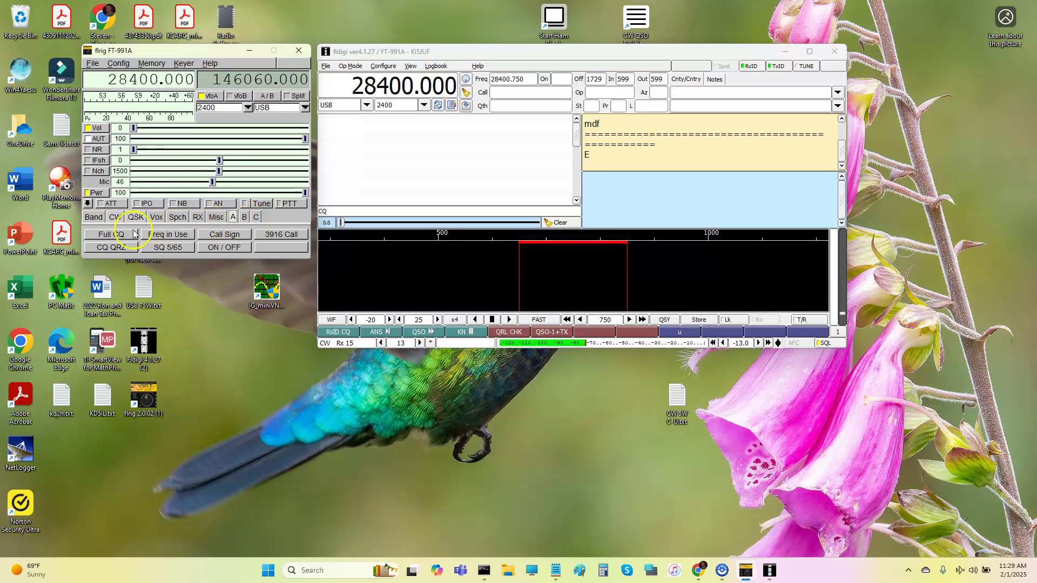
{"action": "left_click", "coordinate": [244, 217]}
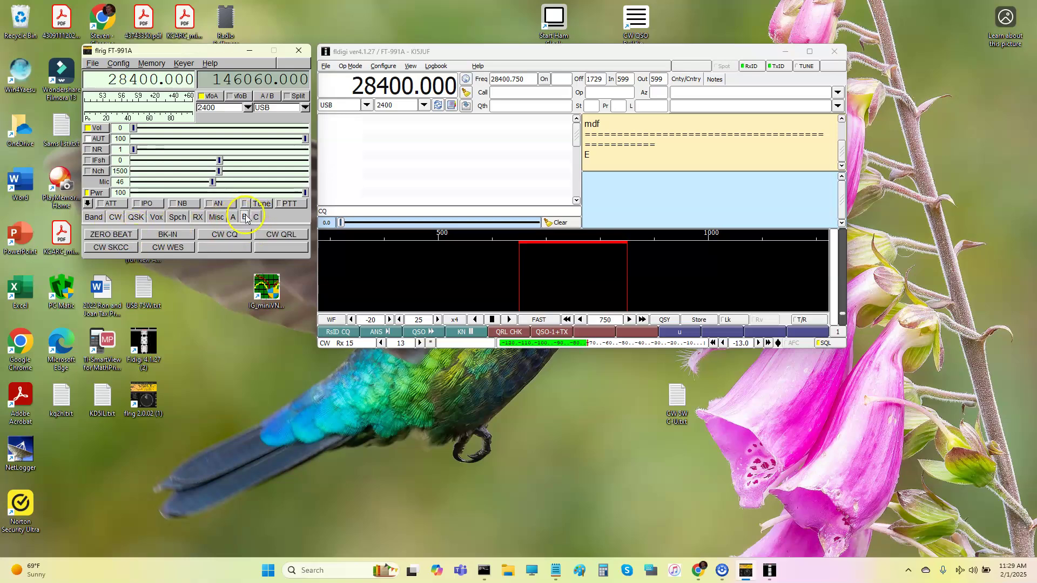
{"action": "left_click", "coordinate": [256, 217]}
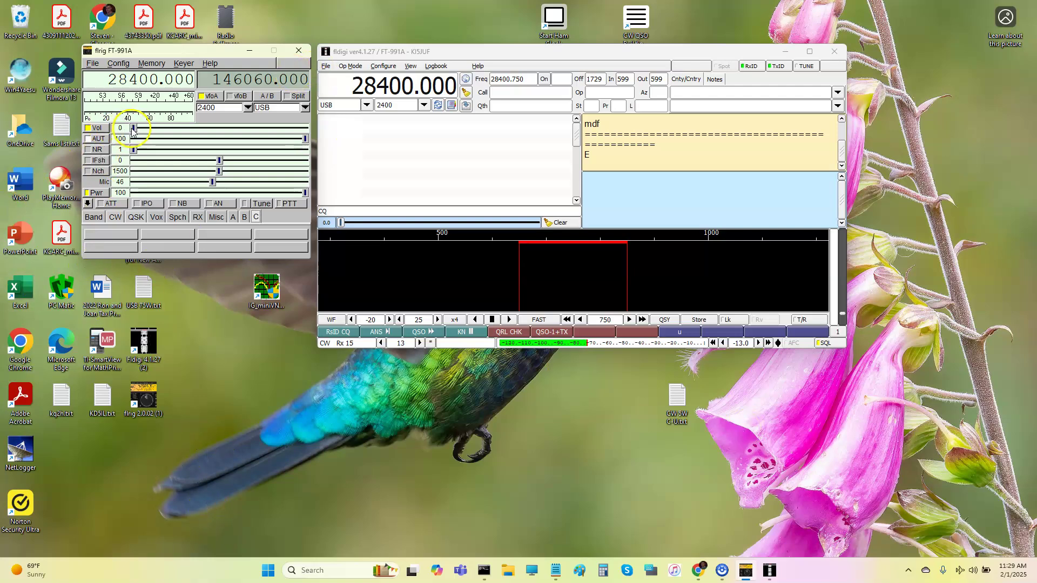
Raise the volume from 0 to 2 and cycle AGC through FST and SLO back to AUT.
{"action": "mouse_move", "coordinate": [133, 129]}
{"action": "left_mouse_down"}
{"action": "mouse_move", "coordinate": [170, 135]}
{"action": "mouse_move", "coordinate": [136, 133]}
{"action": "mouse_move", "coordinate": [135, 142]}
{"action": "left_mouse_up"}
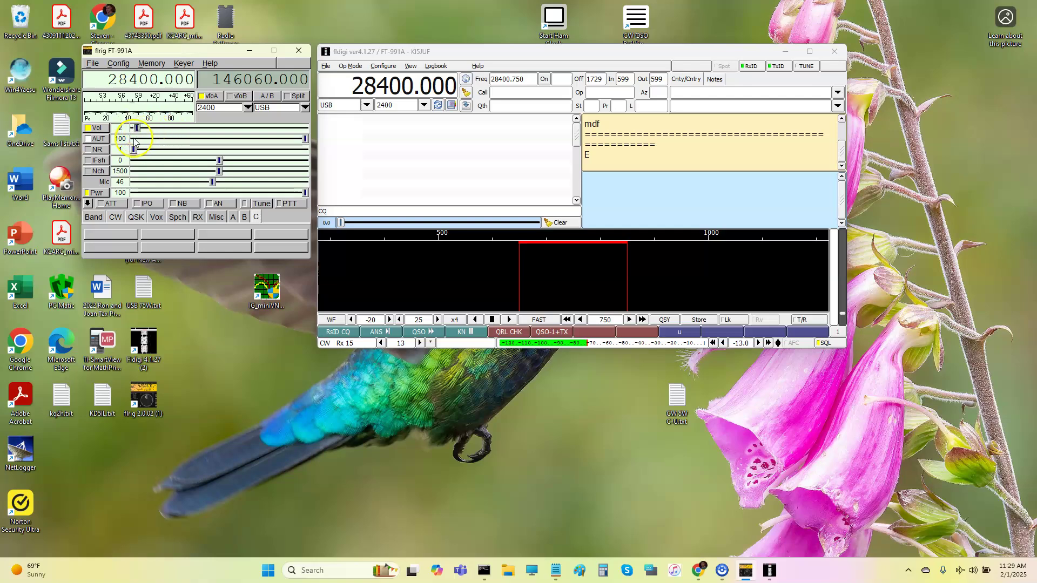
{"action": "left_click", "coordinate": [98, 139]}
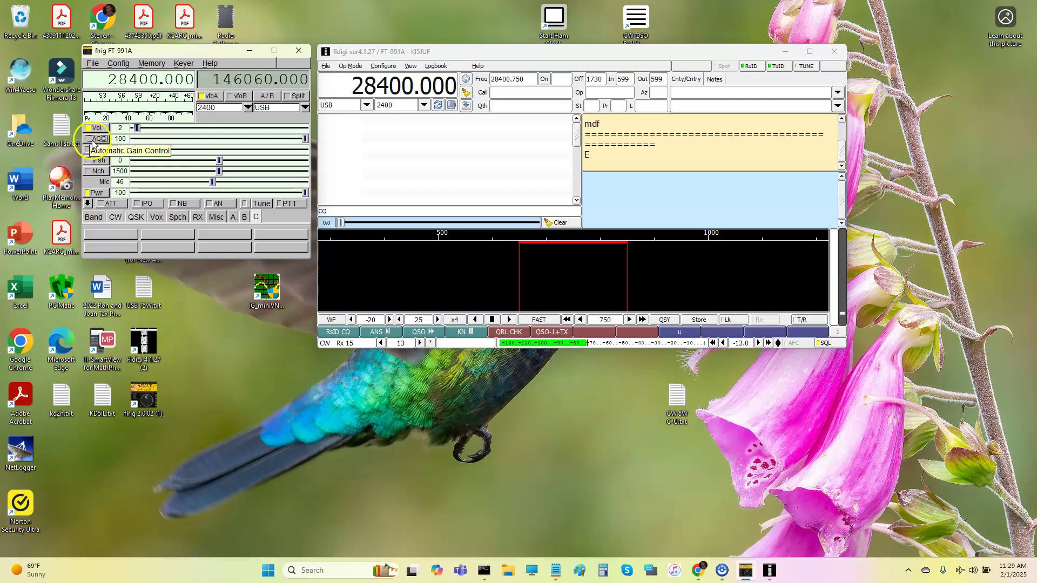
{"action": "left_click", "coordinate": [93, 140]}
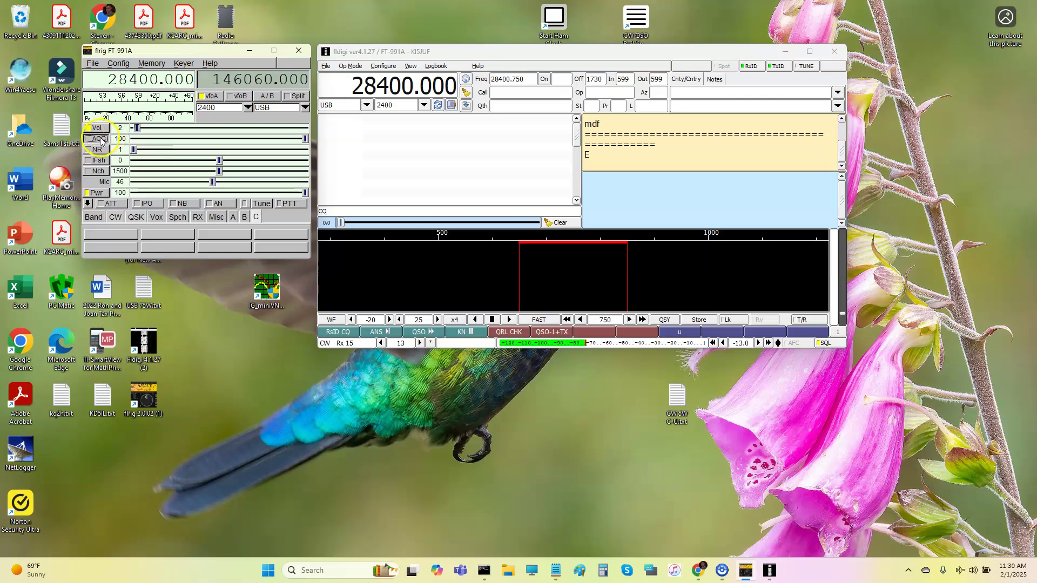
{"action": "left_click", "coordinate": [100, 140]}
{"action": "left_click", "coordinate": [102, 140]}
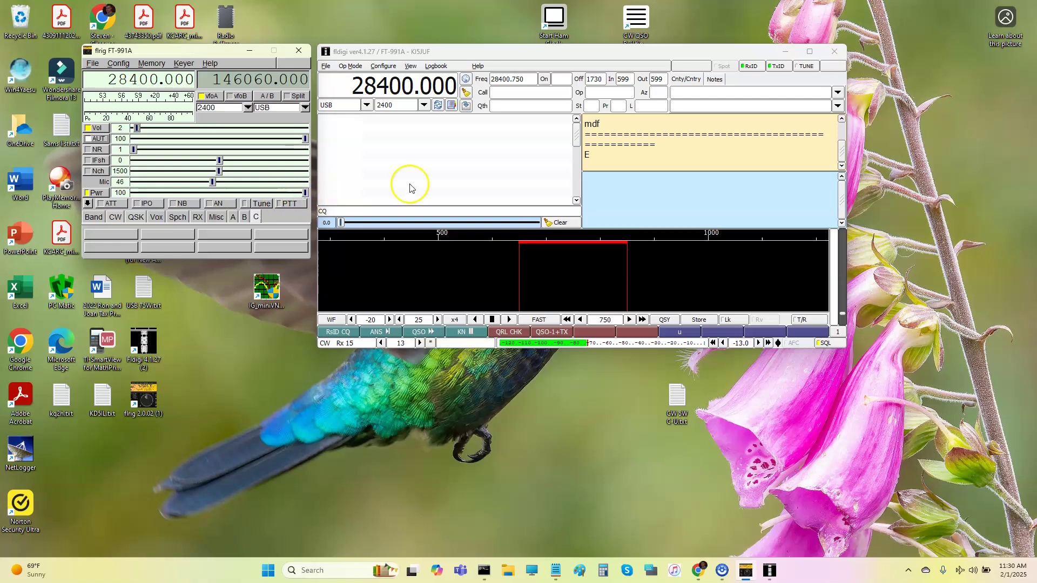
Tune to the stored 28050.000 CW-U channel and cut flrig's transmit power from 100 to 25.
{"action": "left_click", "coordinate": [452, 106]}
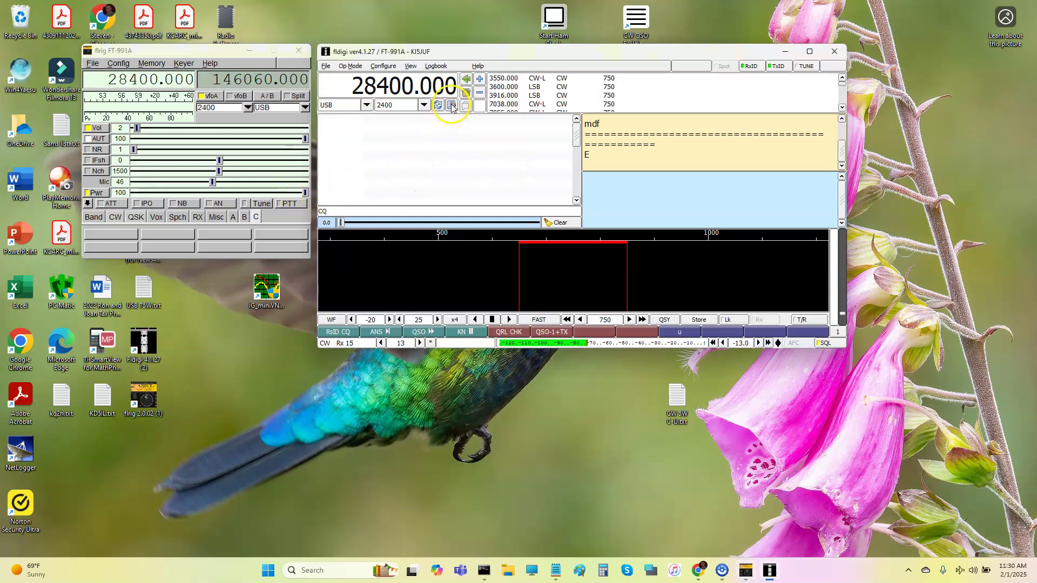
{"action": "left_click", "coordinate": [843, 108]}
{"action": "left_click", "coordinate": [842, 108]}
{"action": "left_click", "coordinate": [843, 107]}
{"action": "left_click", "coordinate": [843, 108]}
{"action": "left_click", "coordinate": [844, 108]}
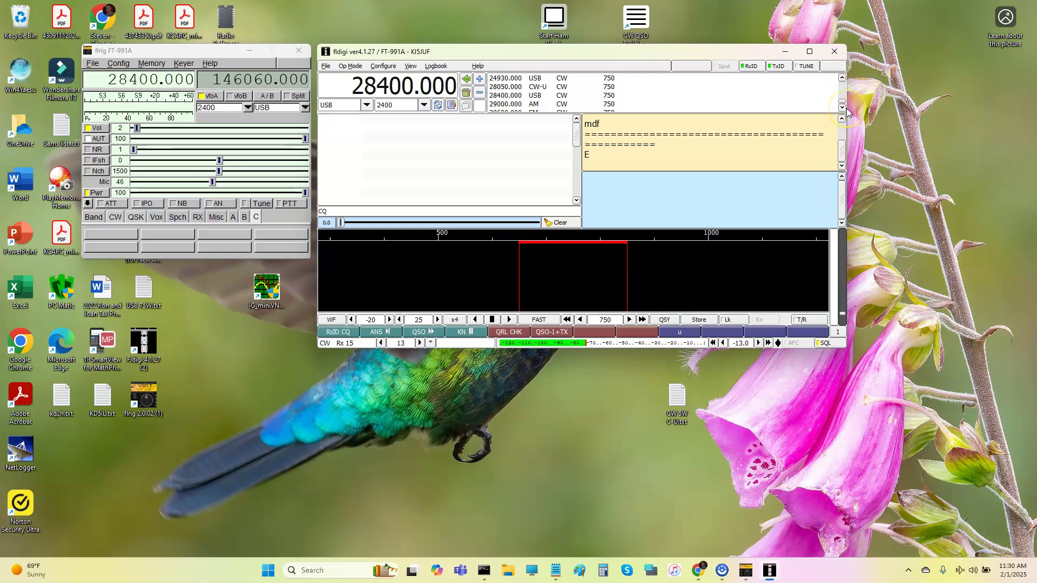
{"action": "left_click", "coordinate": [513, 86]}
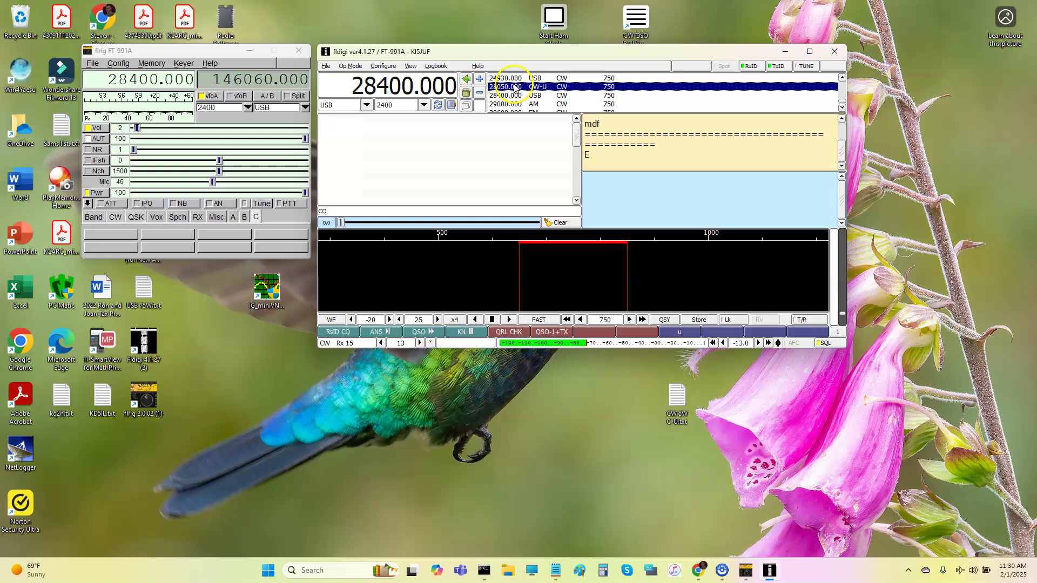
{"action": "left_click", "coordinate": [513, 87]}
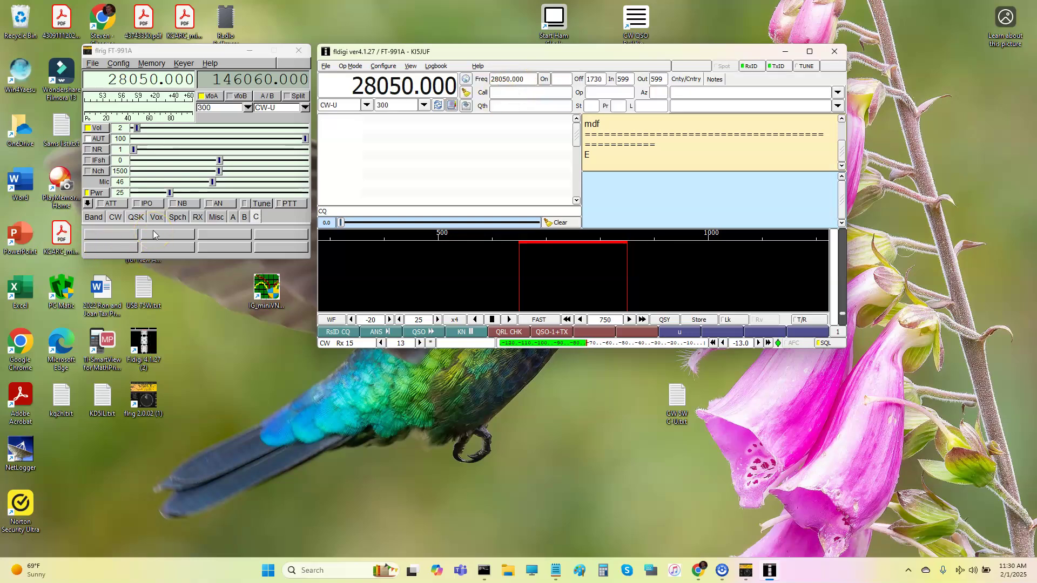
{"action": "left_click", "coordinate": [170, 192]}
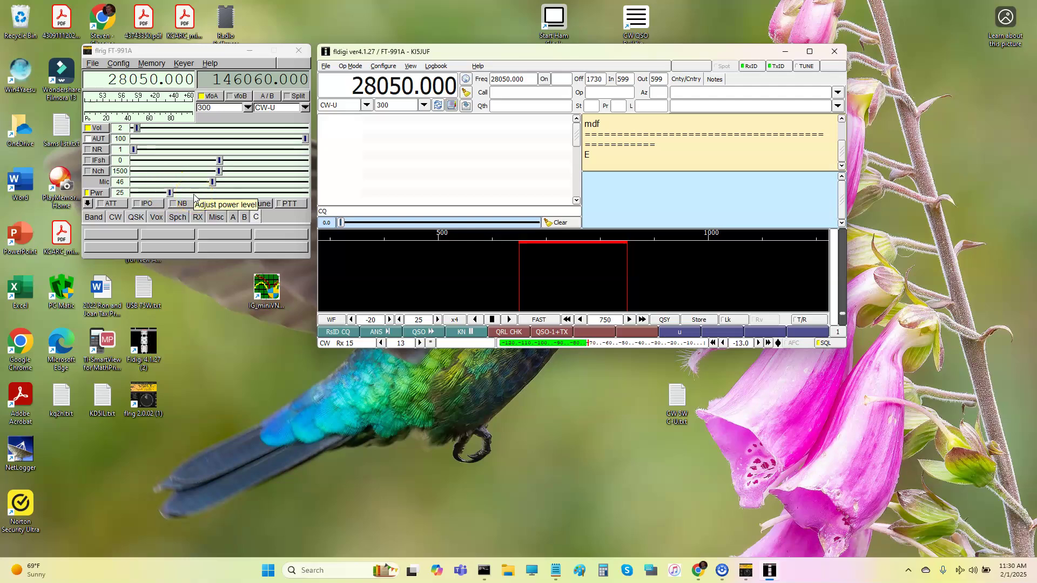
{"action": "left_click", "coordinate": [144, 273]}
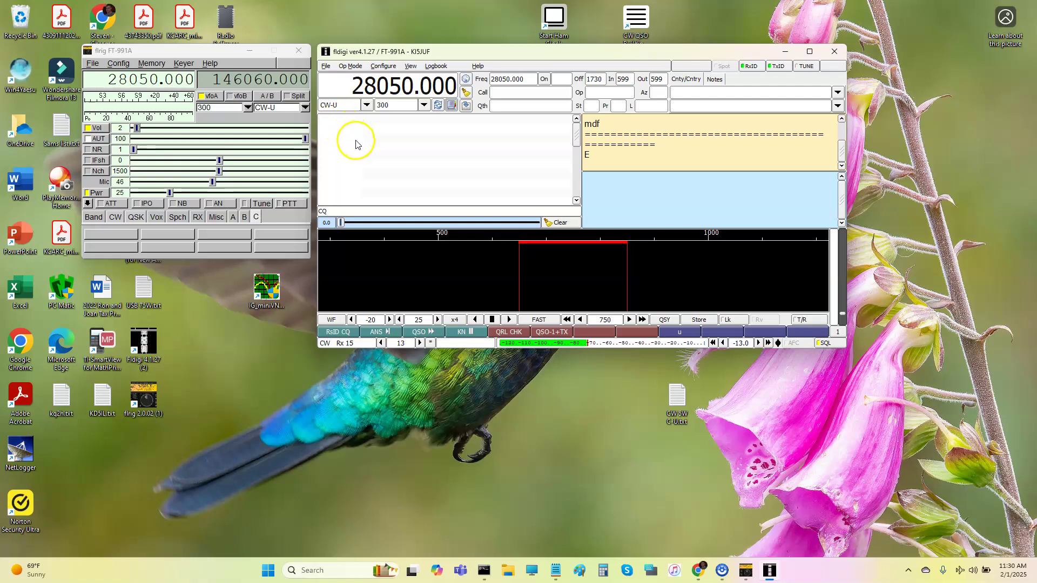
{"action": "left_click", "coordinate": [388, 65]}
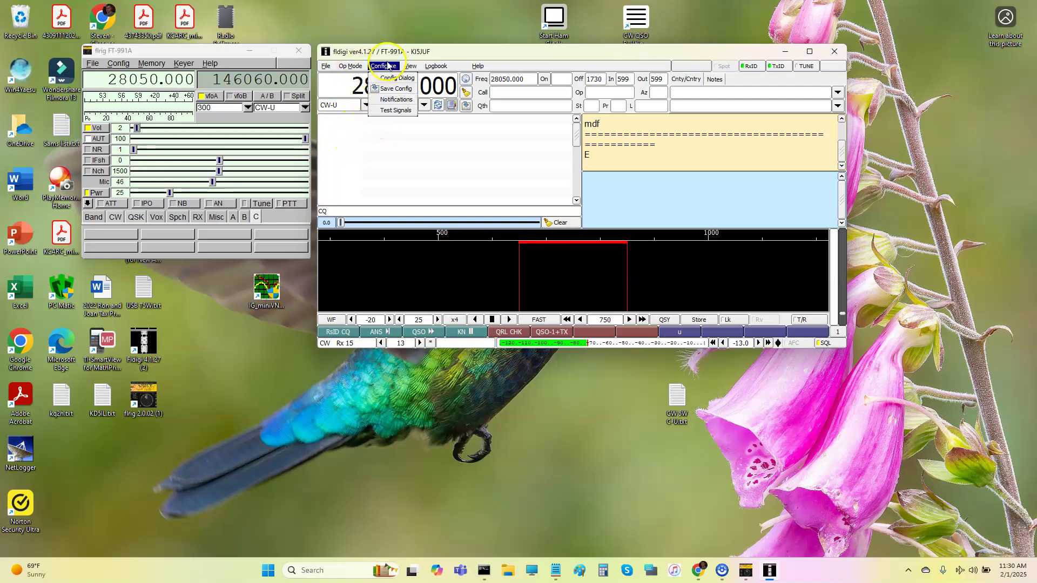
{"action": "left_click", "coordinate": [393, 78]}
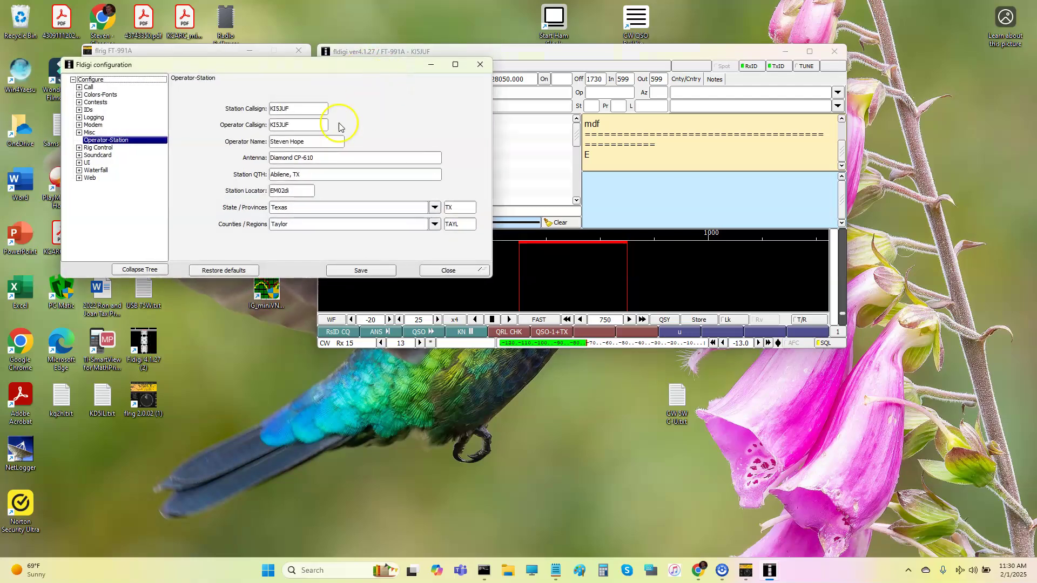
{"action": "left_click", "coordinate": [78, 148]}
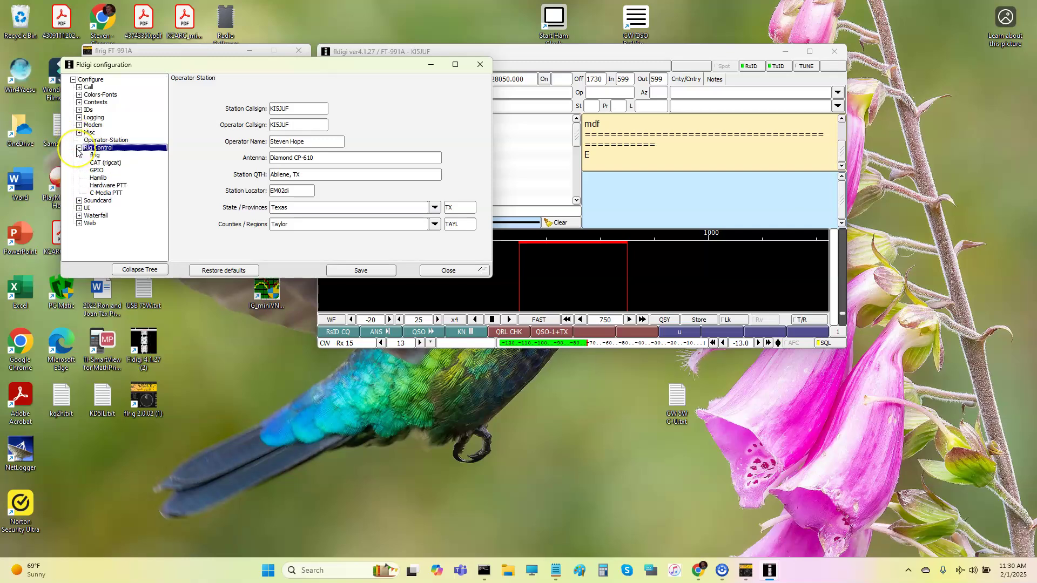
{"action": "left_click", "coordinate": [94, 156]}
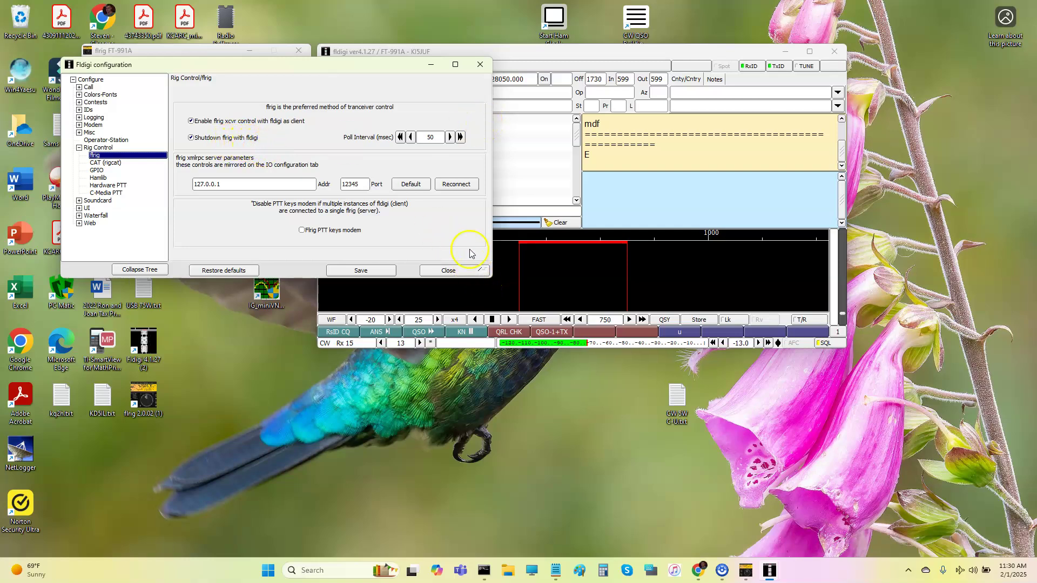
{"action": "left_click", "coordinate": [459, 276]}
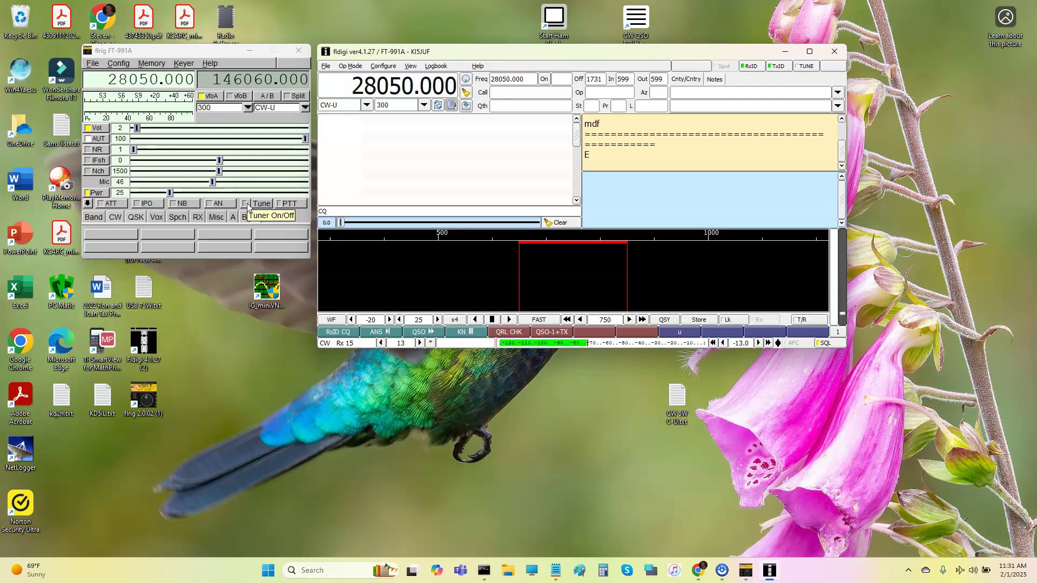
{"action": "left_click", "coordinate": [268, 225]}
{"action": "left_click", "coordinate": [325, 570]}
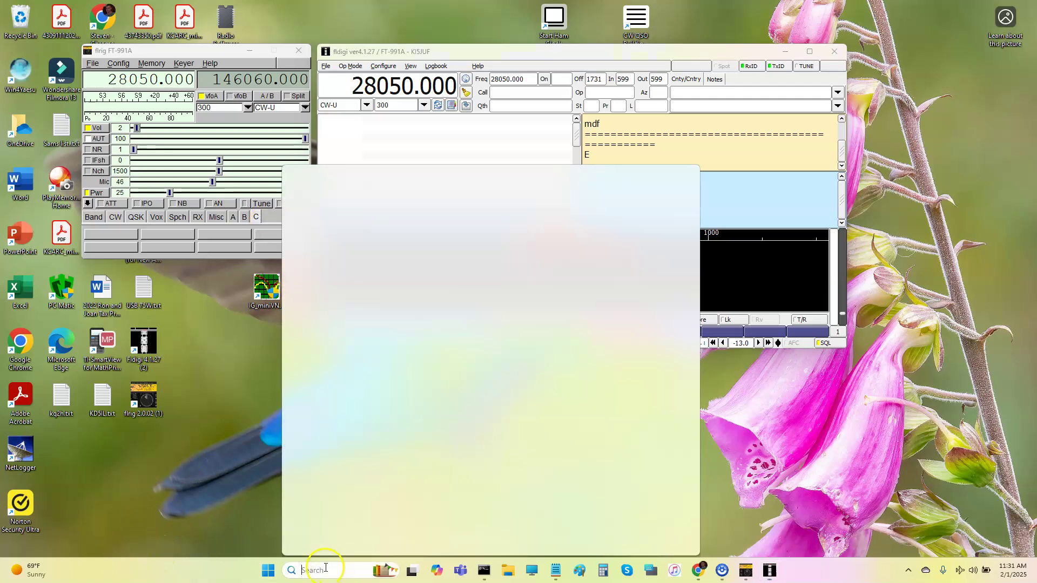
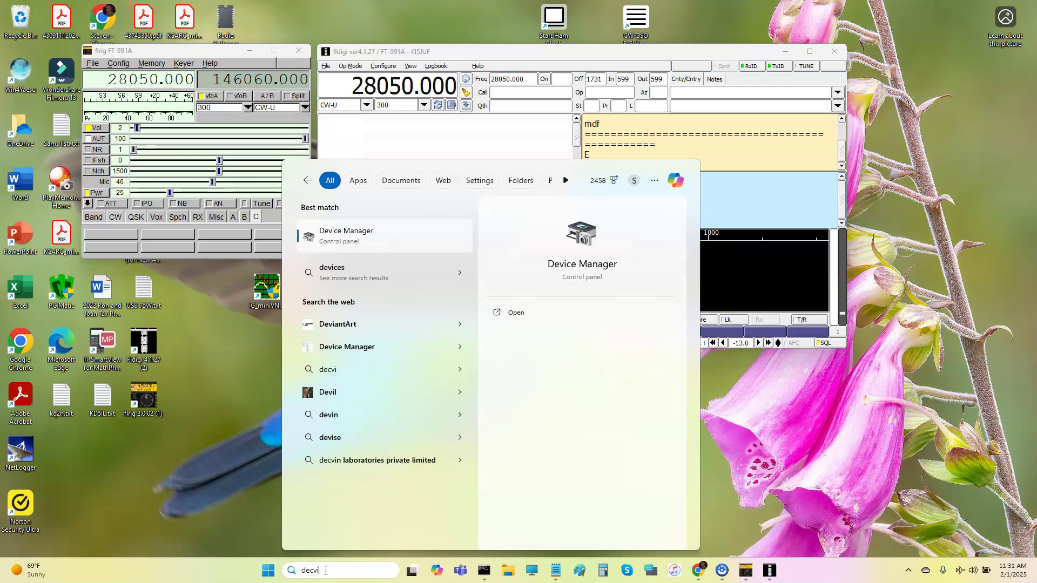
{"action": "left_click", "coordinate": [423, 234]}
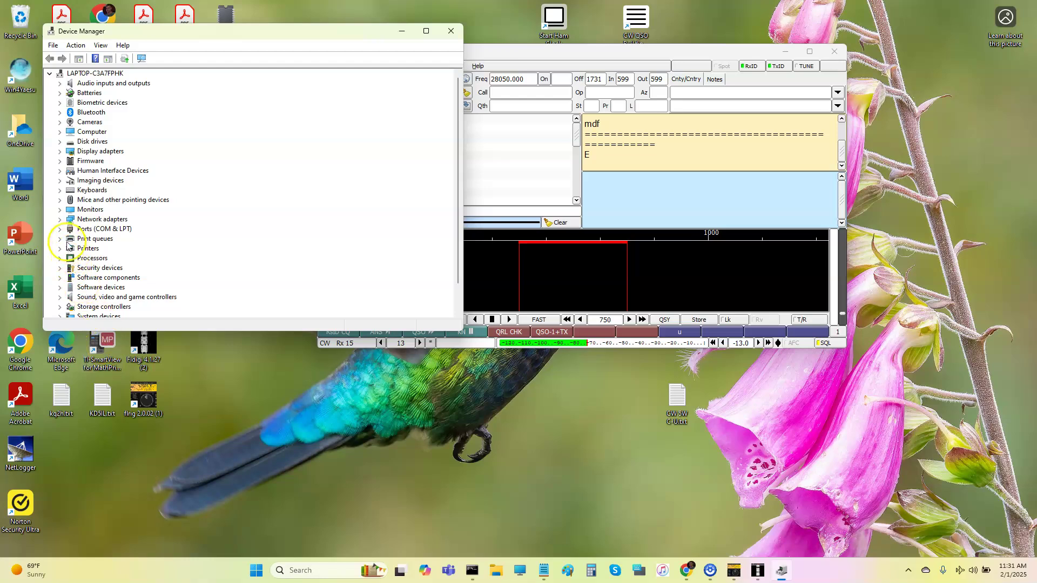
{"action": "left_click", "coordinate": [59, 229]}
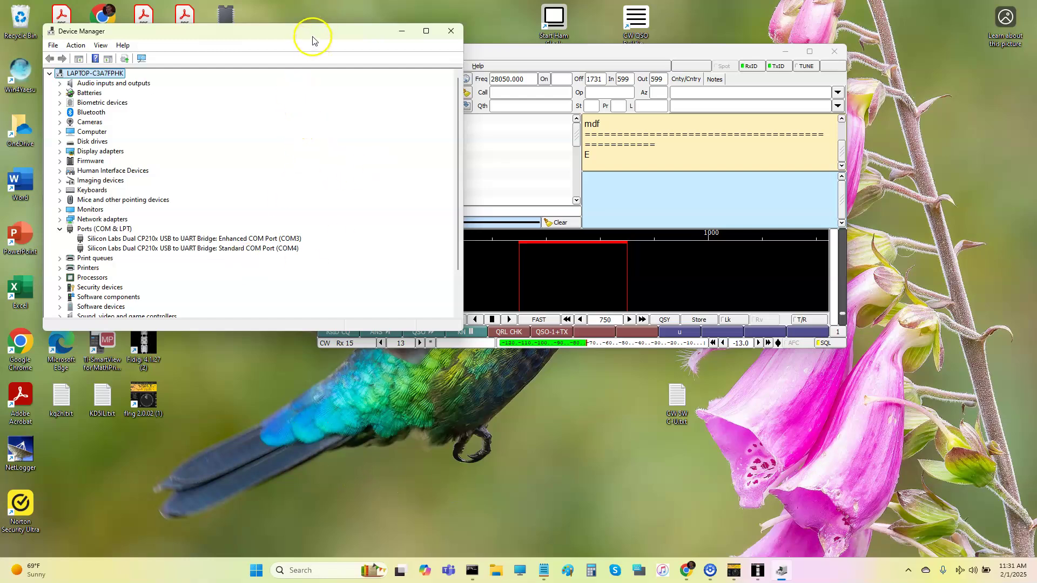
{"action": "left_click_drag", "start_coordinate": [312, 41], "coordinate": [317, 88]}
Close Device Manager, widen fldigi's text panes, and bring up the CW modem configuration.
{"action": "left_click", "coordinate": [451, 85]}
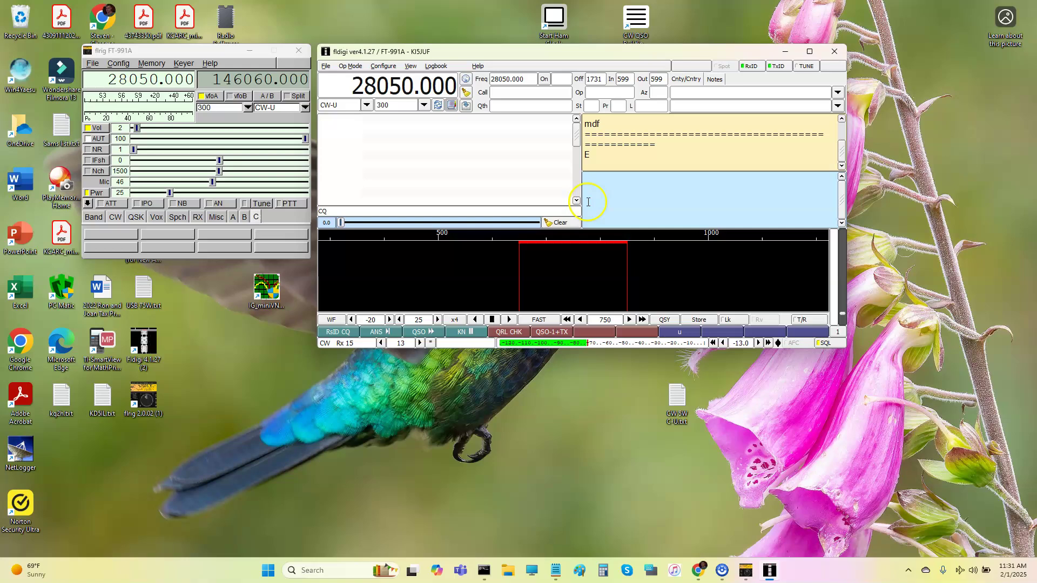
{"action": "left_click_drag", "start_coordinate": [580, 200], "coordinate": [446, 200]}
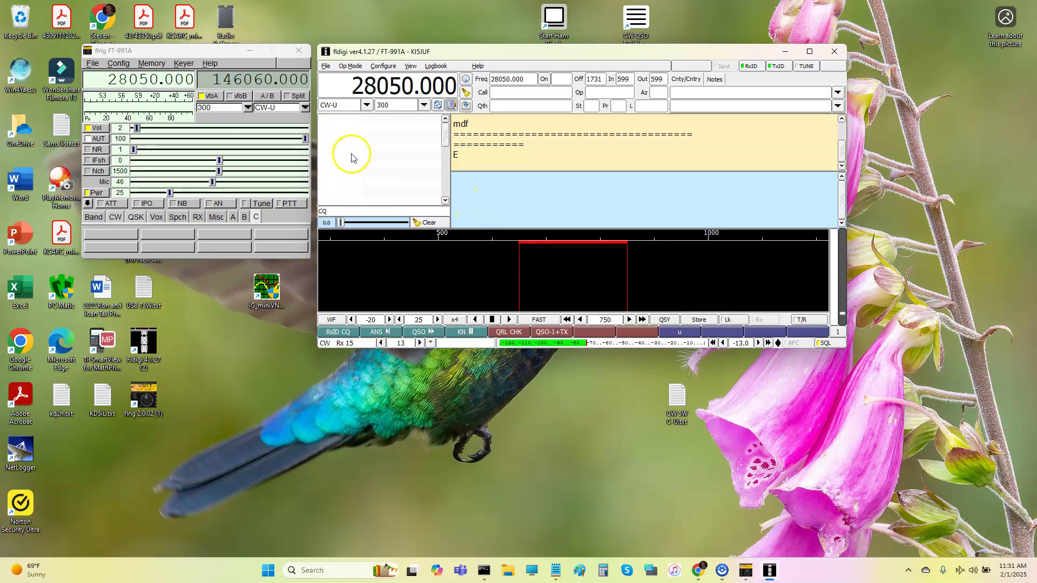
{"action": "left_click", "coordinate": [383, 66]}
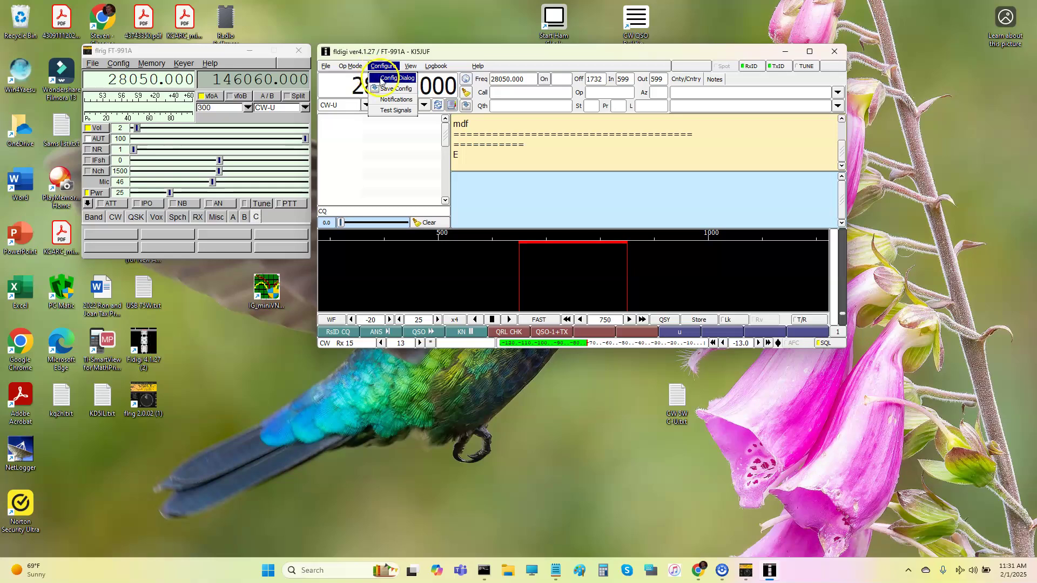
{"action": "left_click", "coordinate": [381, 77]}
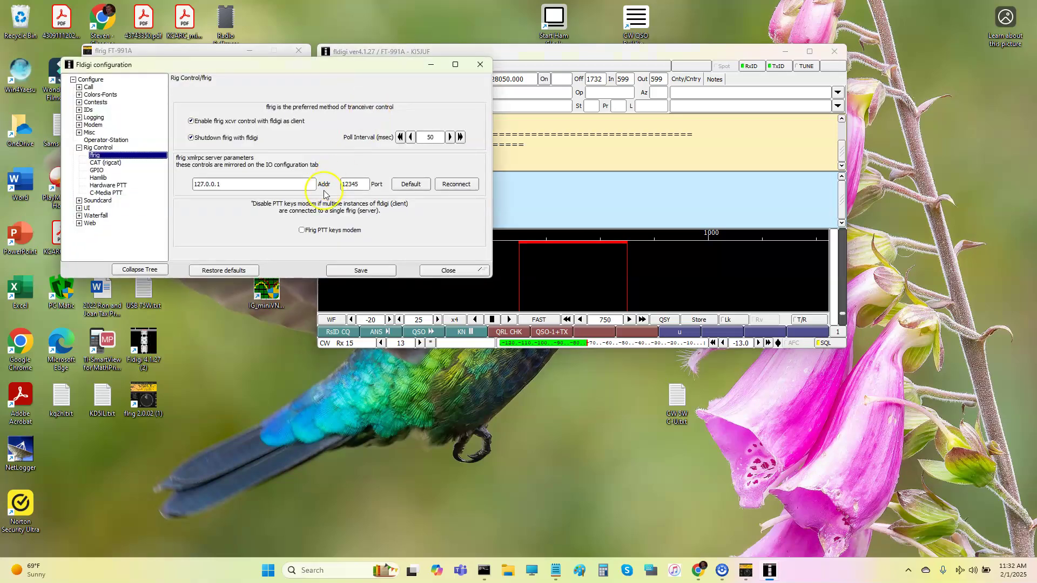
{"action": "left_click", "coordinate": [79, 125]}
{"action": "left_click", "coordinate": [85, 134]}
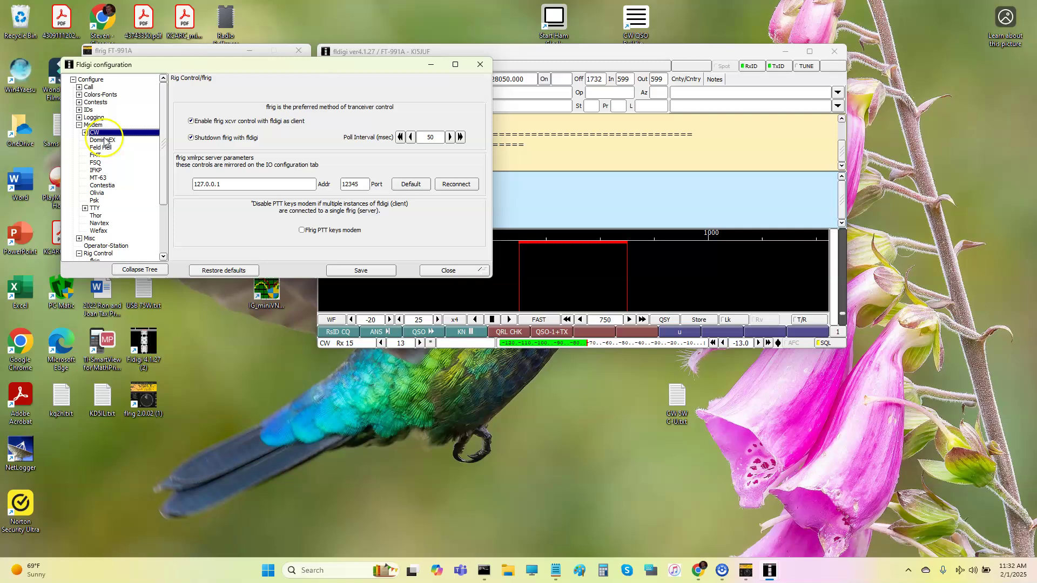
{"action": "left_click", "coordinate": [85, 132]}
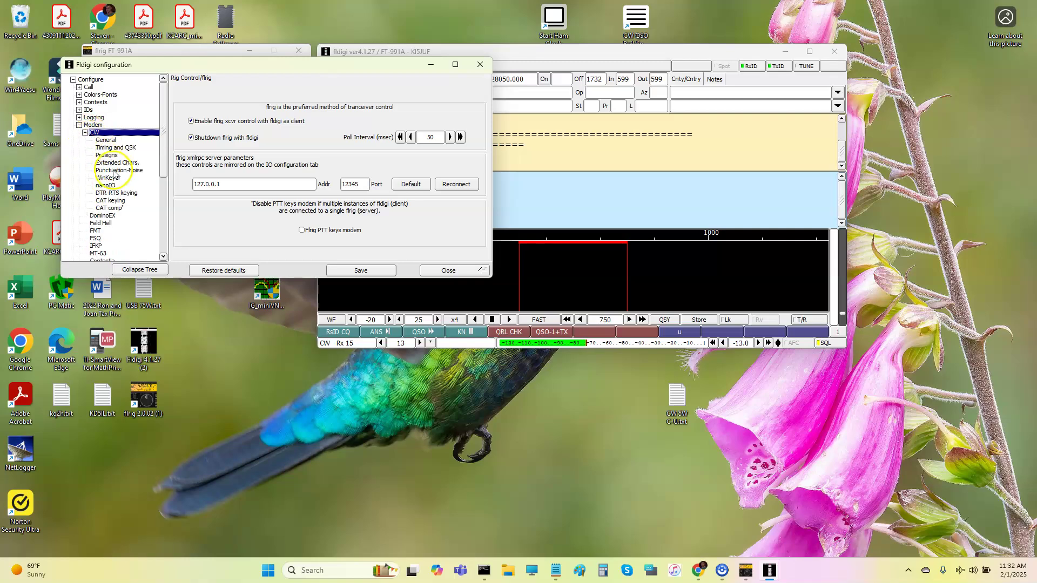
Connect CW DTR/RTS keying through the separate serial port COM4 and close the configuration.
{"action": "left_click", "coordinate": [117, 194]}
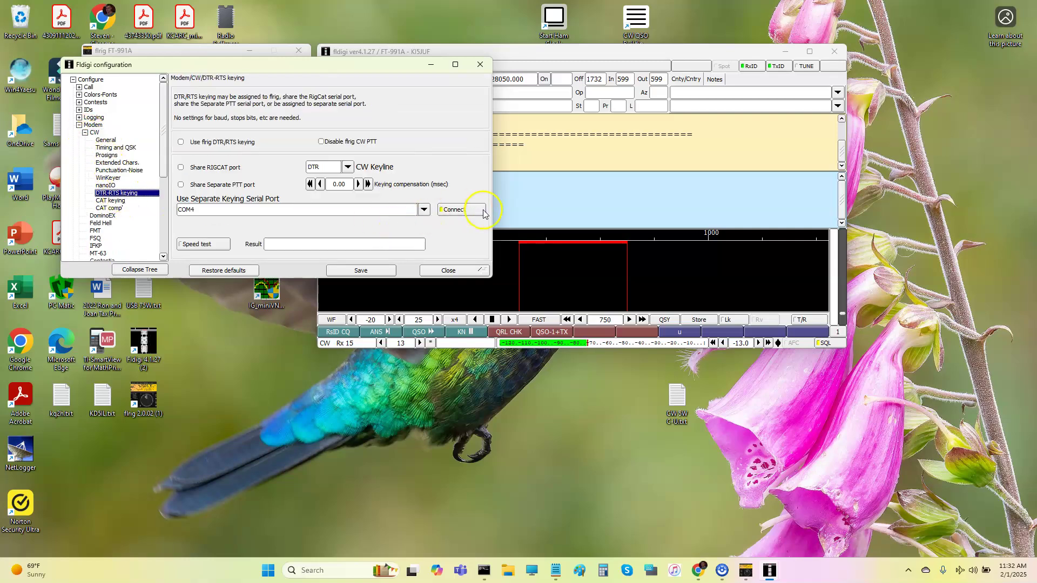
{"action": "left_click", "coordinate": [454, 211]}
{"action": "left_click", "coordinate": [456, 211]}
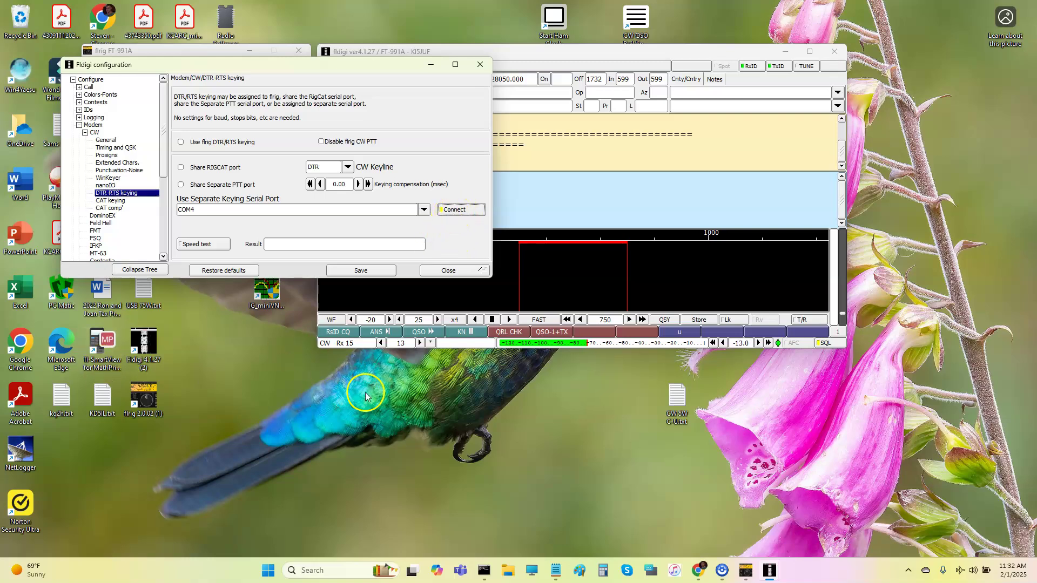
{"action": "left_click", "coordinate": [480, 64]}
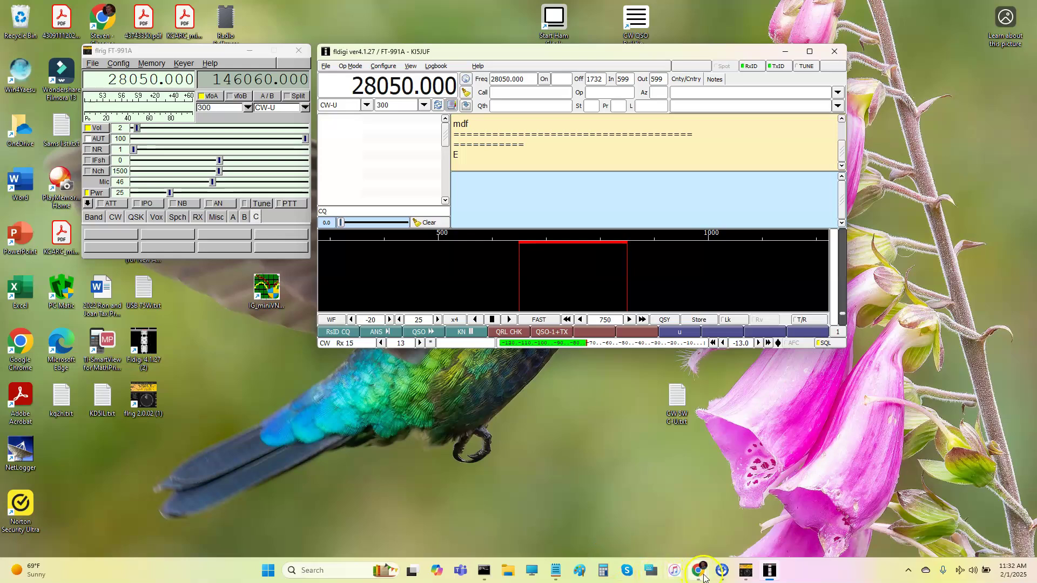
Bring up the saved QSO notes in Notepad and select, then deselect, the contact details.
{"action": "left_click", "coordinate": [558, 572]}
{"action": "left_click_drag", "start_coordinate": [679, 331], "coordinate": [684, 354]}
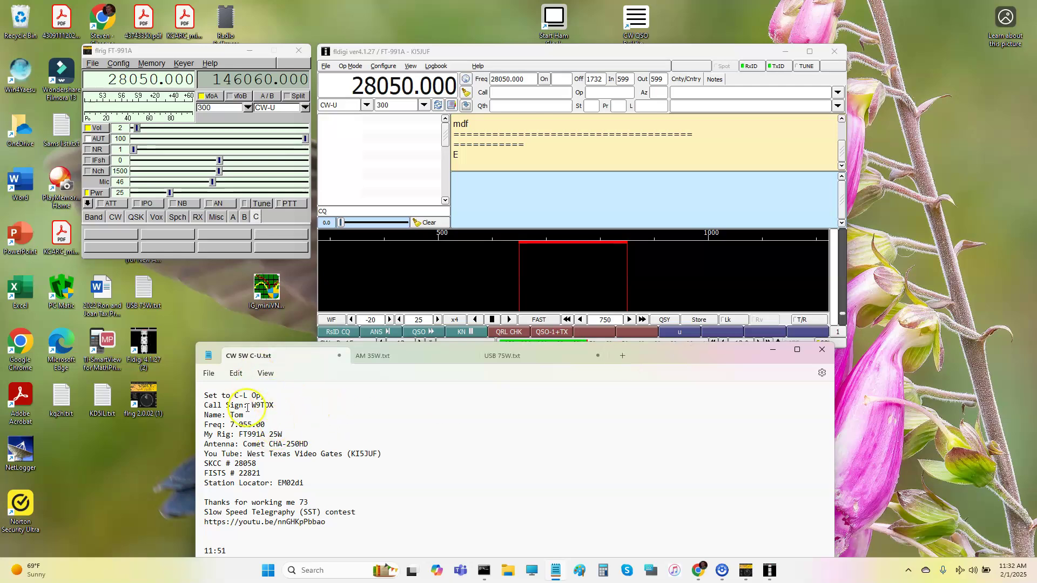
{"action": "left_click_drag", "start_coordinate": [251, 405], "coordinate": [231, 427]}
{"action": "left_click_drag", "start_coordinate": [287, 483], "coordinate": [192, 374]}
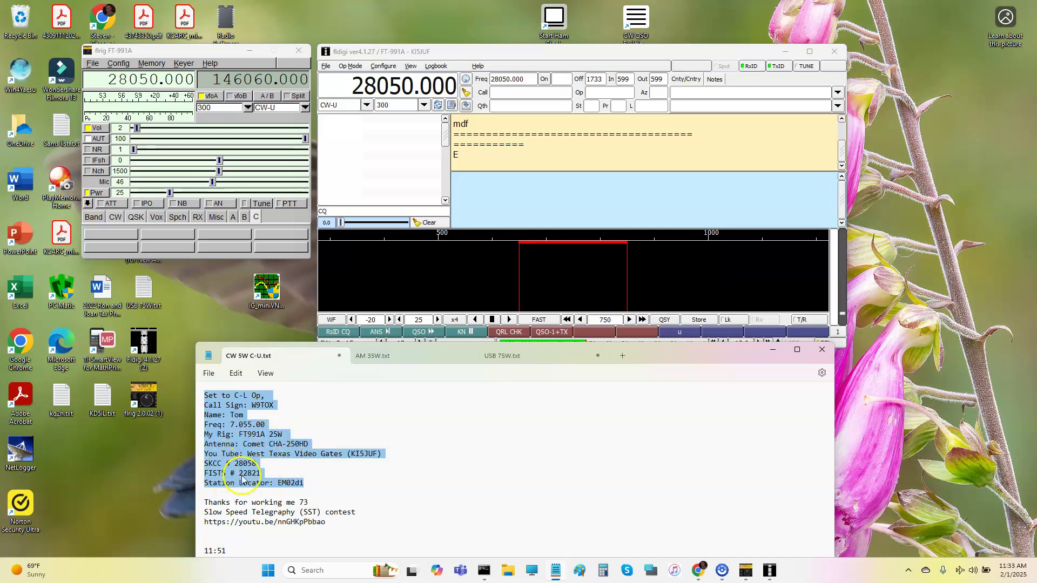
{"action": "left_click", "coordinate": [357, 469]}
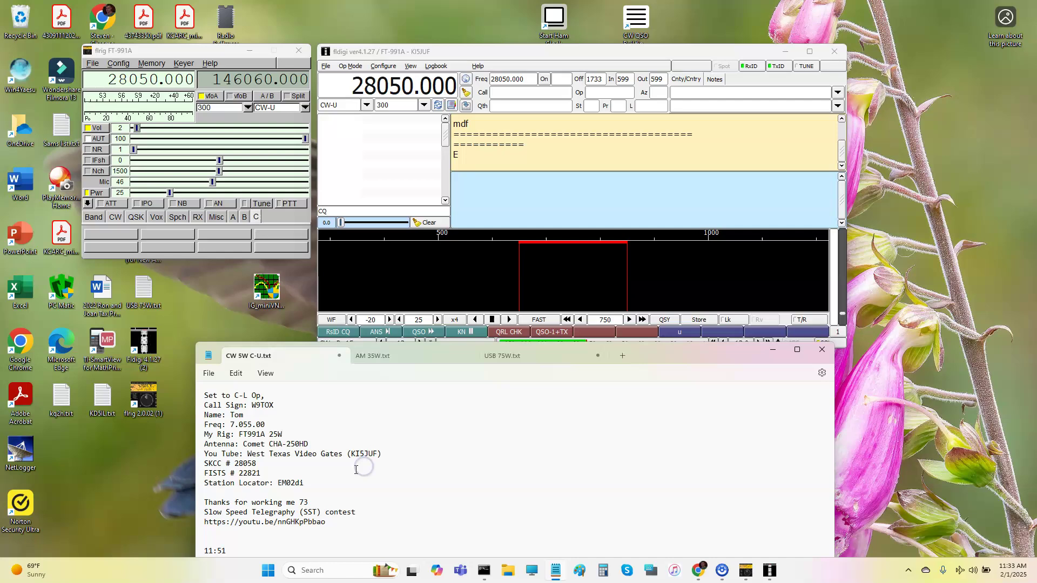
Switch through AM 35W.txt to the USB 75W.txt SSB contact template.
{"action": "left_click", "coordinate": [378, 360]}
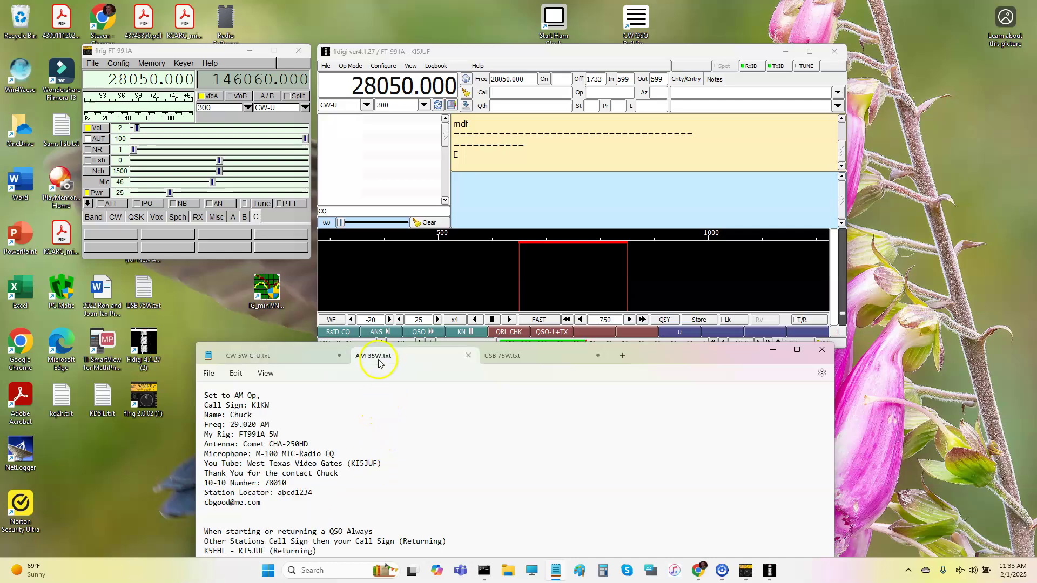
{"action": "left_click", "coordinate": [501, 355]}
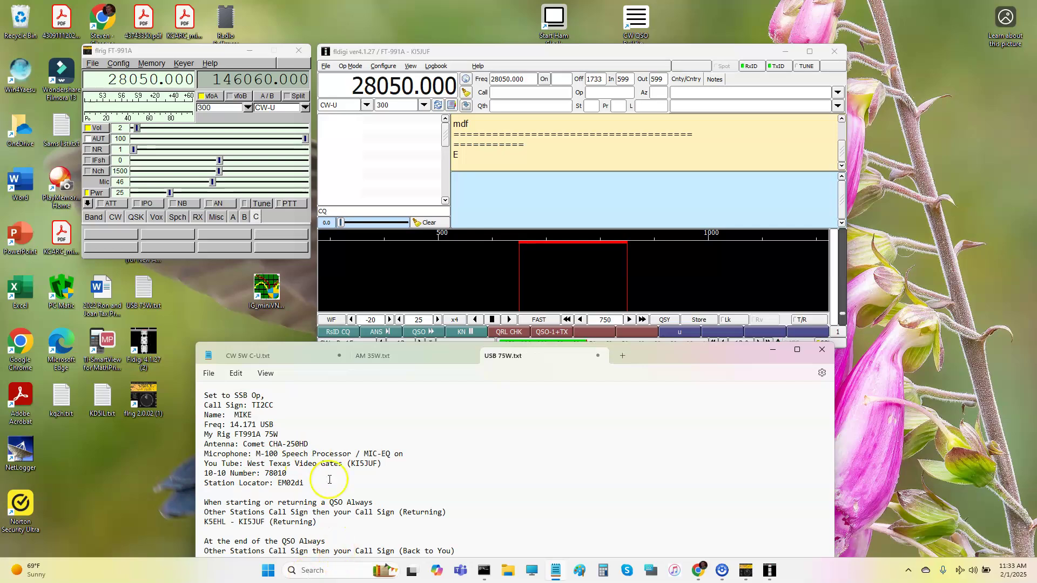
{"action": "mouse_move", "coordinate": [656, 358]}
{"action": "left_mouse_down"}
{"action": "mouse_move", "coordinate": [653, 382]}
{"action": "mouse_move", "coordinate": [652, 370]}
{"action": "left_mouse_up"}
Bring Chrome's QRZ Logbook window forward and move via QRZ.com to the SKCC roster search results.
{"action": "mouse_move", "coordinate": [698, 571]}
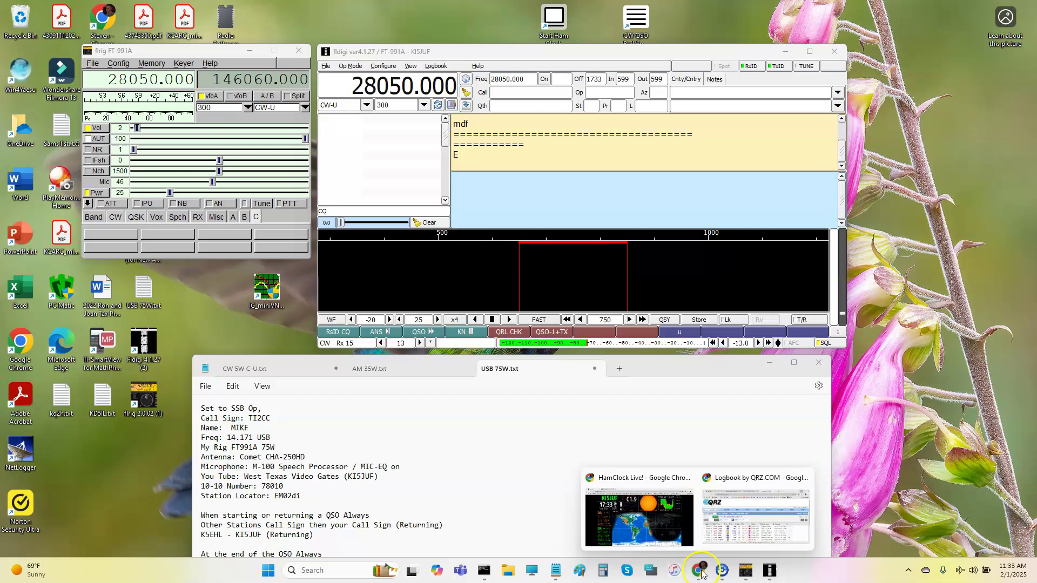
{"action": "left_click", "coordinate": [741, 542]}
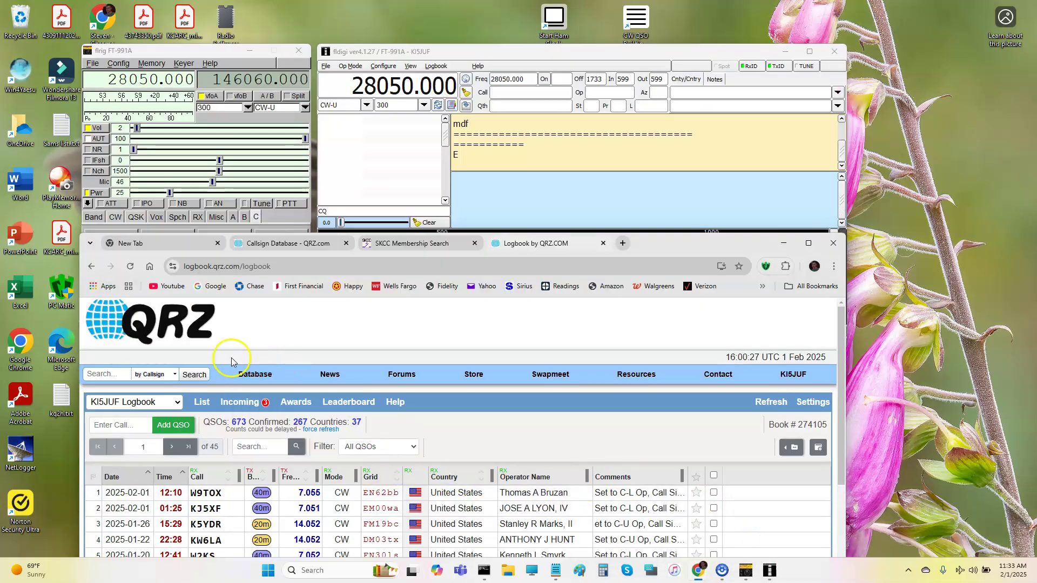
{"action": "left_click", "coordinate": [274, 244]}
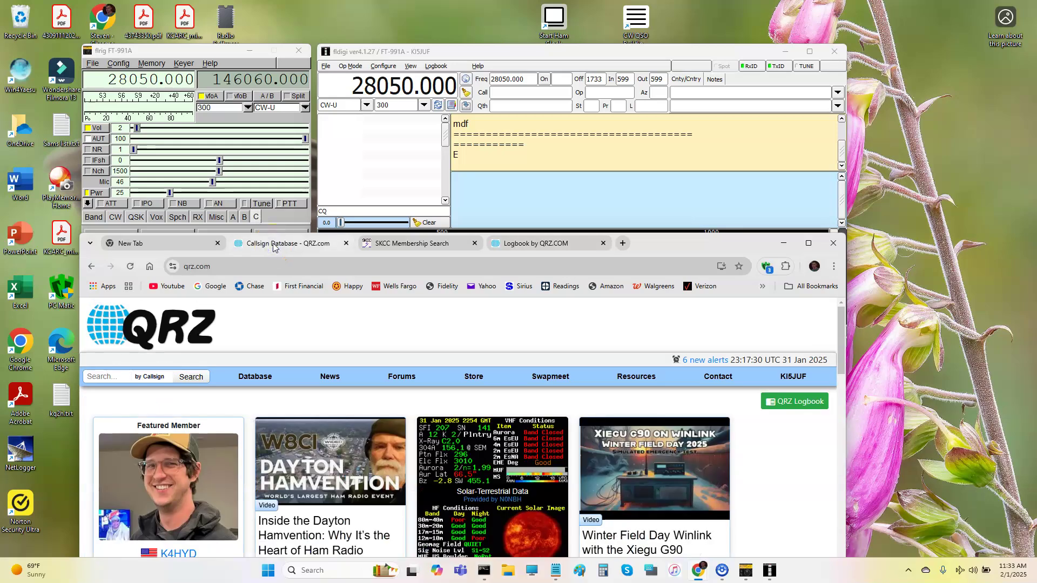
{"action": "left_click", "coordinate": [389, 248]}
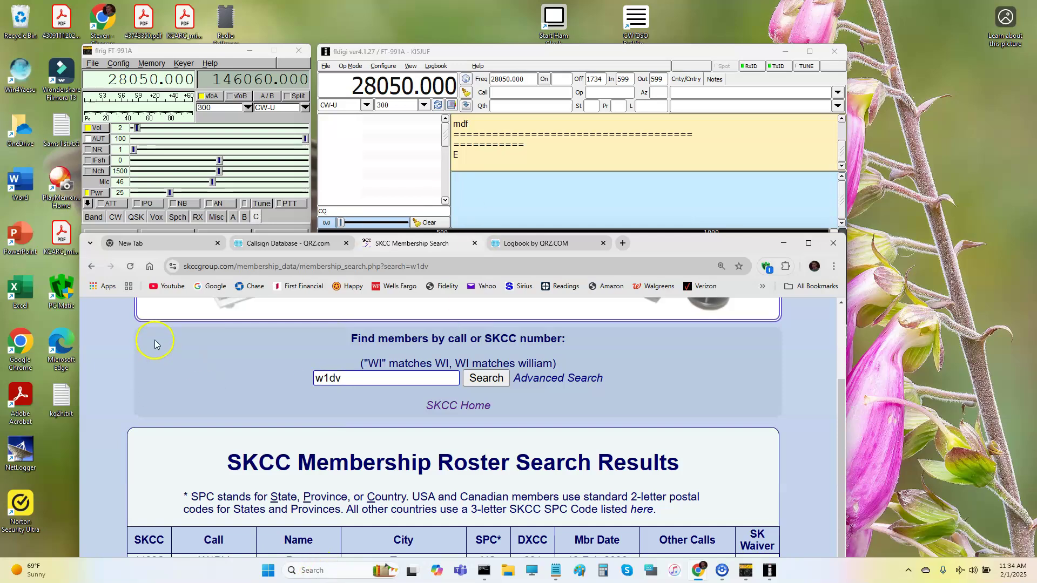
Switch fldigi from the stored frequency list back to the log entry fields.
{"action": "left_click", "coordinate": [466, 93]}
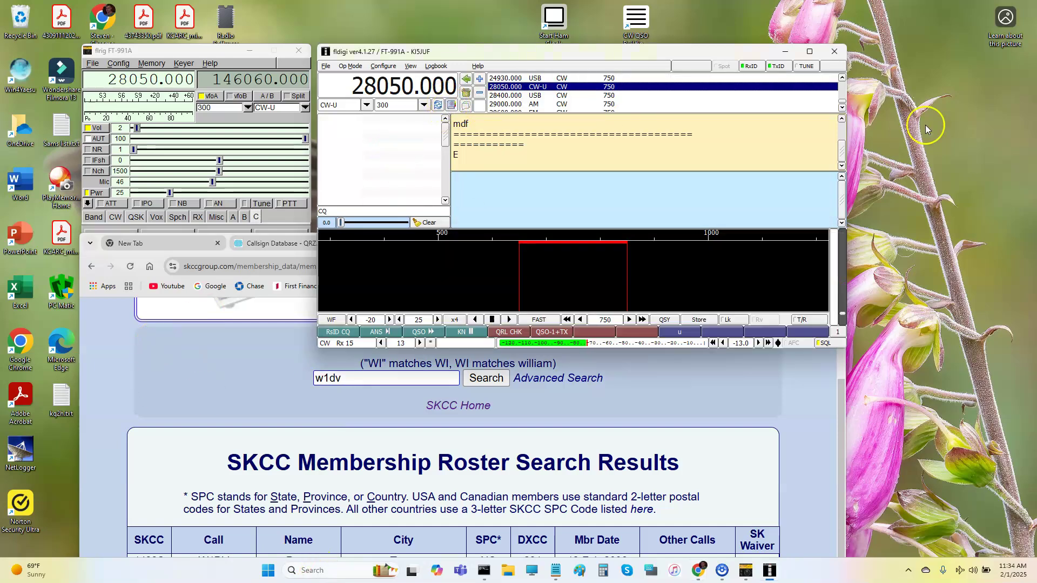
{"action": "scroll", "coordinate": [846, 80], "scroll_direction": "up", "scroll_amount": 2}
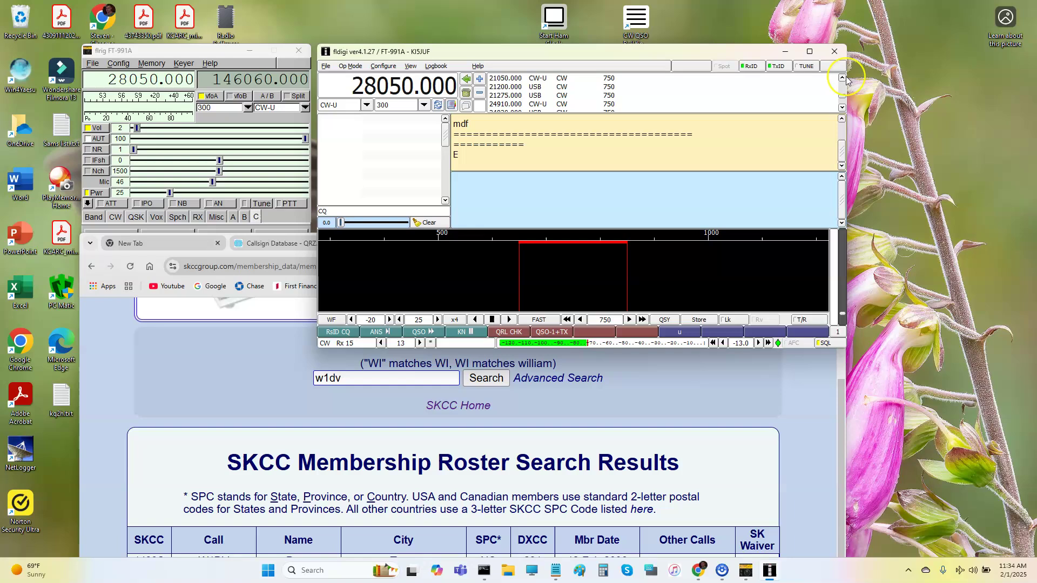
{"action": "scroll", "coordinate": [846, 80], "scroll_direction": "up", "scroll_amount": 3}
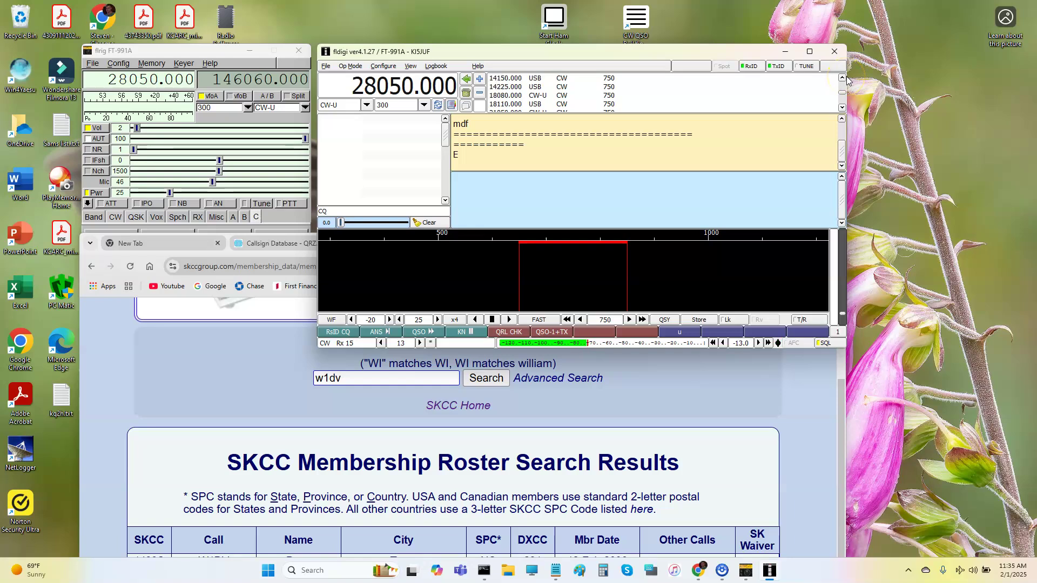
{"action": "left_click", "coordinate": [466, 93]}
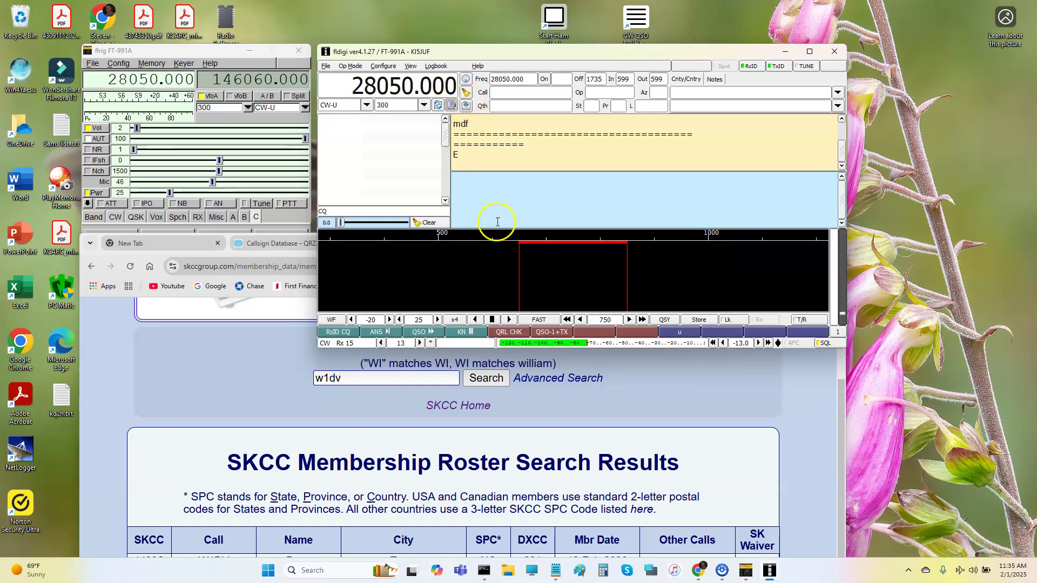
Enter the contact's callsign, look it up on QRZ to fill name, QTH and locator, and show the Logbook menu.
{"action": "left_click", "coordinate": [516, 92]}
{"action": "type", "text": "KI5JUF"}
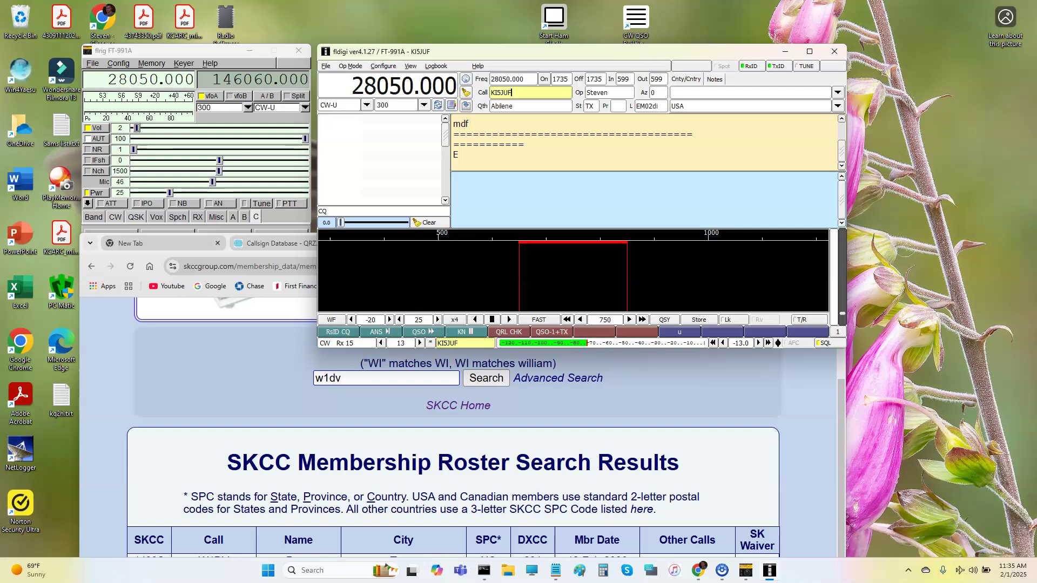
{"action": "left_click", "coordinate": [466, 80]}
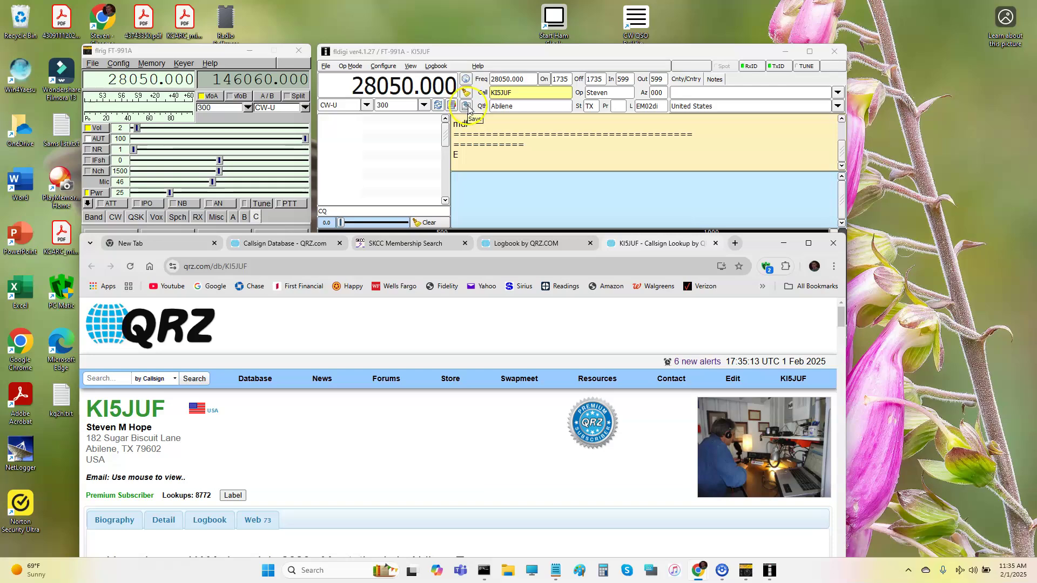
{"action": "left_click", "coordinate": [436, 66]}
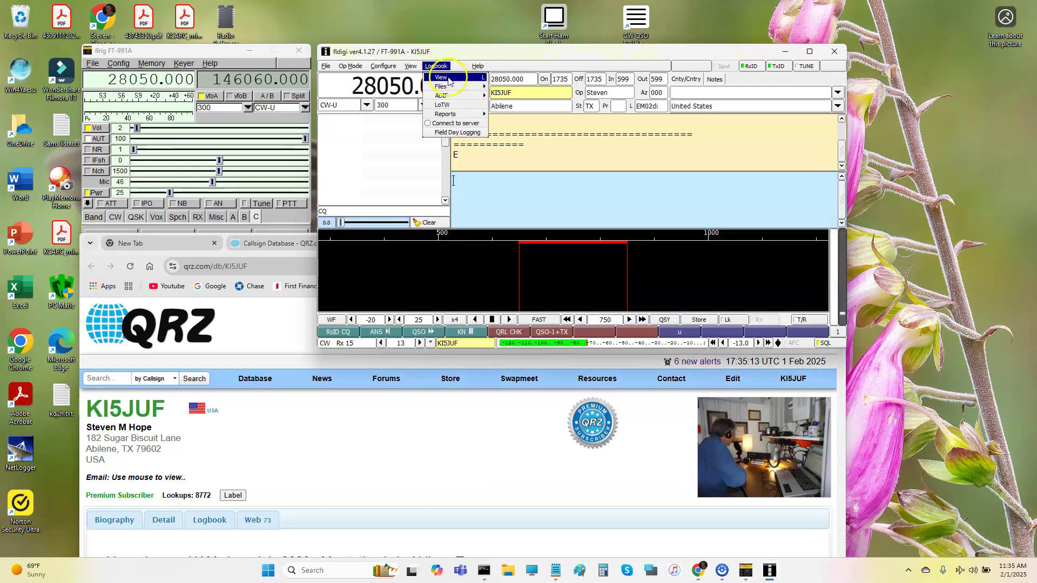
Check the logbook, then save the current 28.050 MHz CW contact.
{"action": "left_click", "coordinate": [441, 77]}
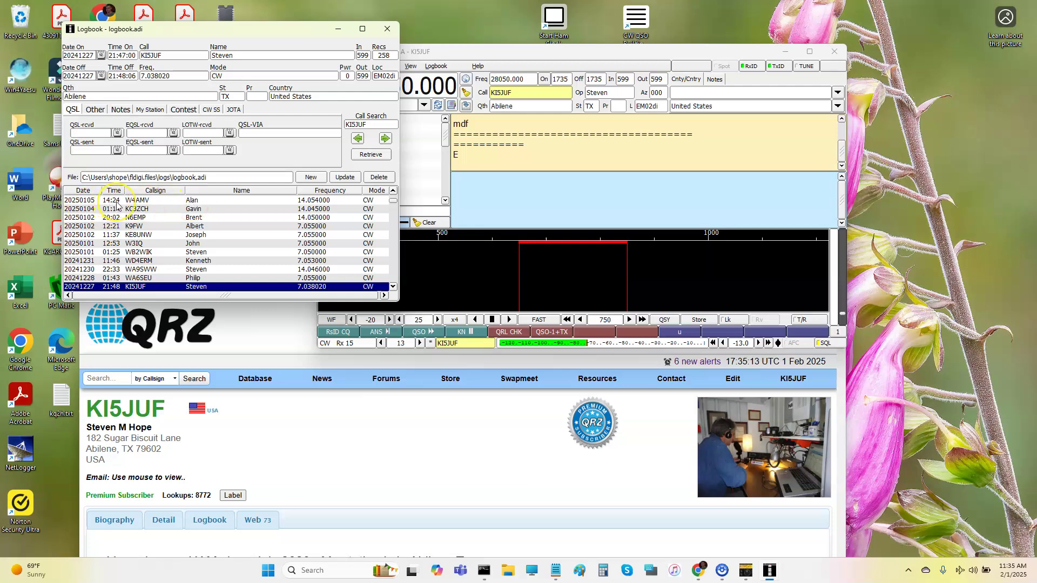
{"action": "left_click", "coordinate": [388, 28]}
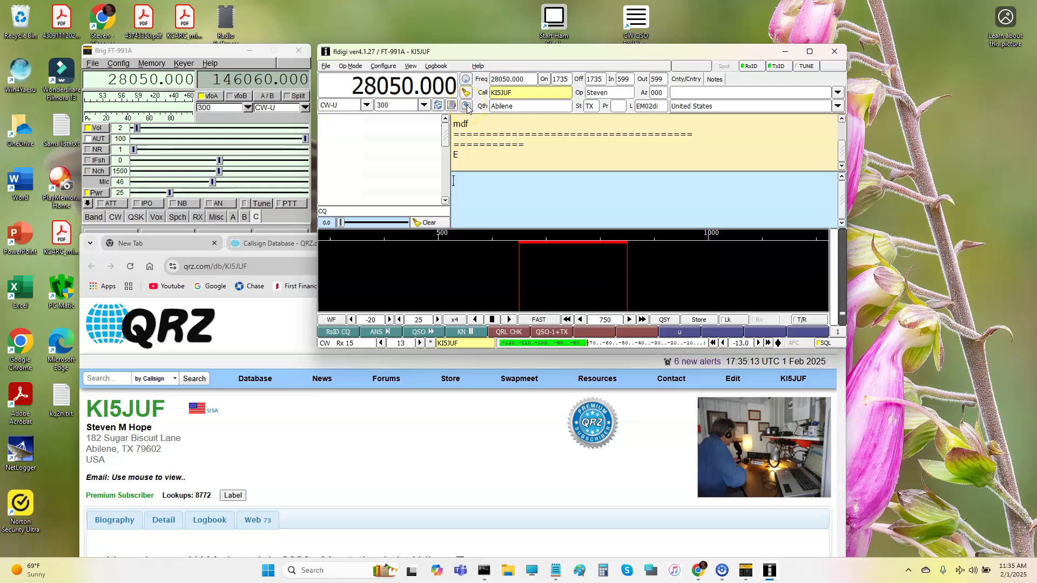
{"action": "left_click", "coordinate": [467, 106]}
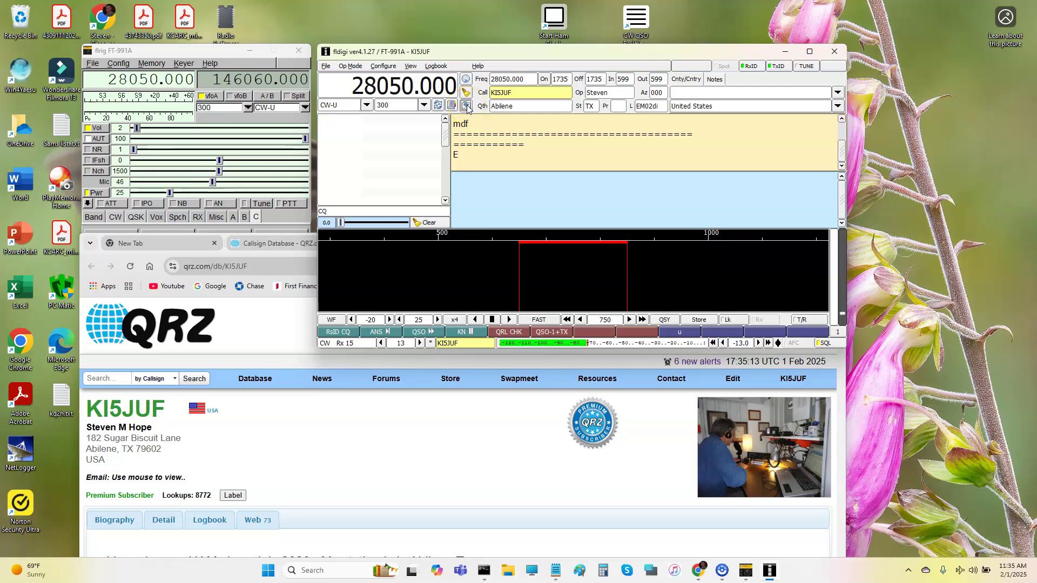
Confirm the new 17:35 entry on 28.050000 CW in logbook.adi and close it.
{"action": "left_click", "coordinate": [436, 66]}
{"action": "left_click", "coordinate": [438, 76]}
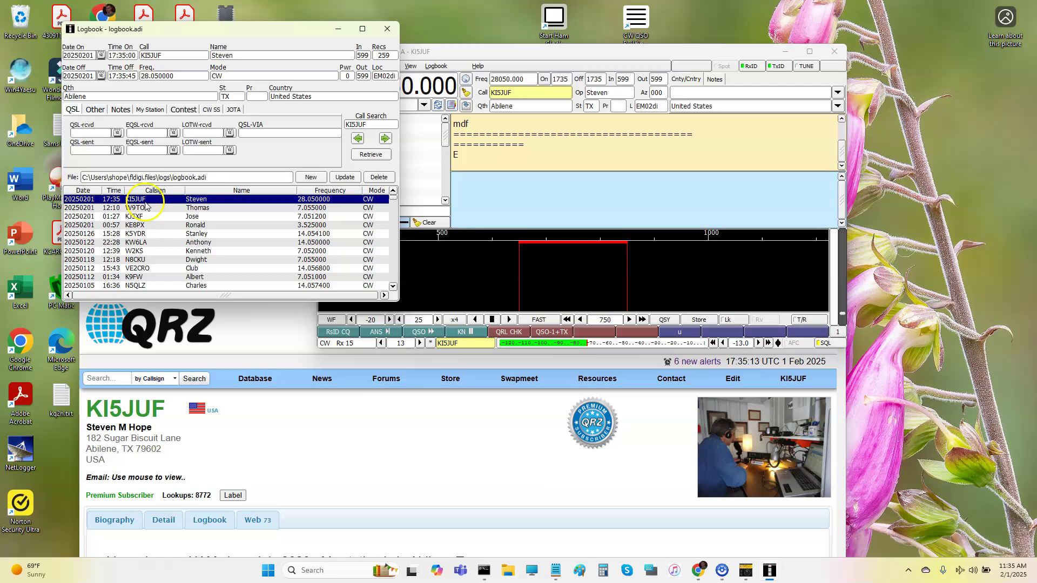
{"action": "left_click", "coordinate": [387, 38]}
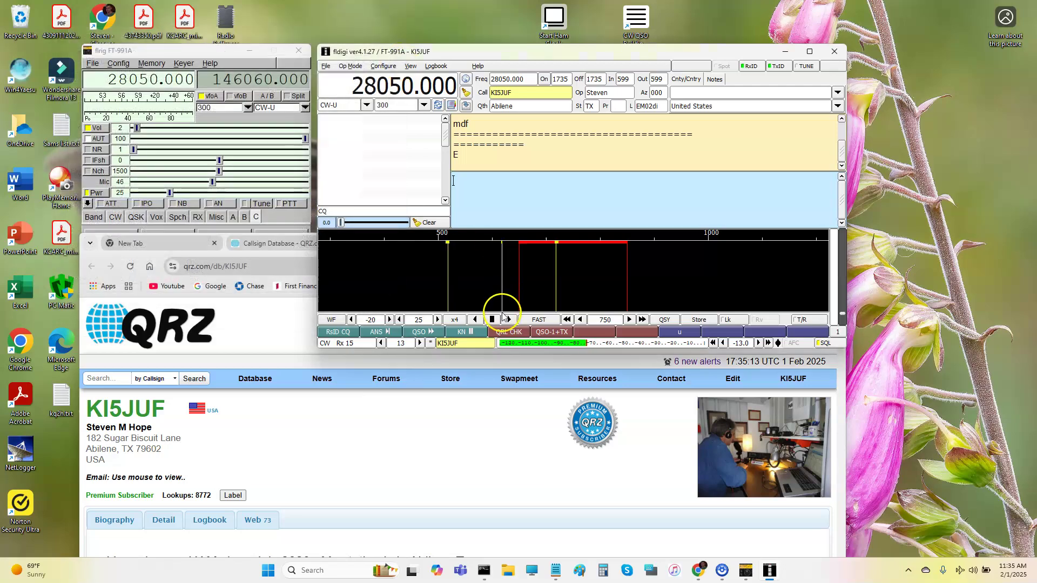
{"action": "mouse_move", "coordinate": [450, 378]}
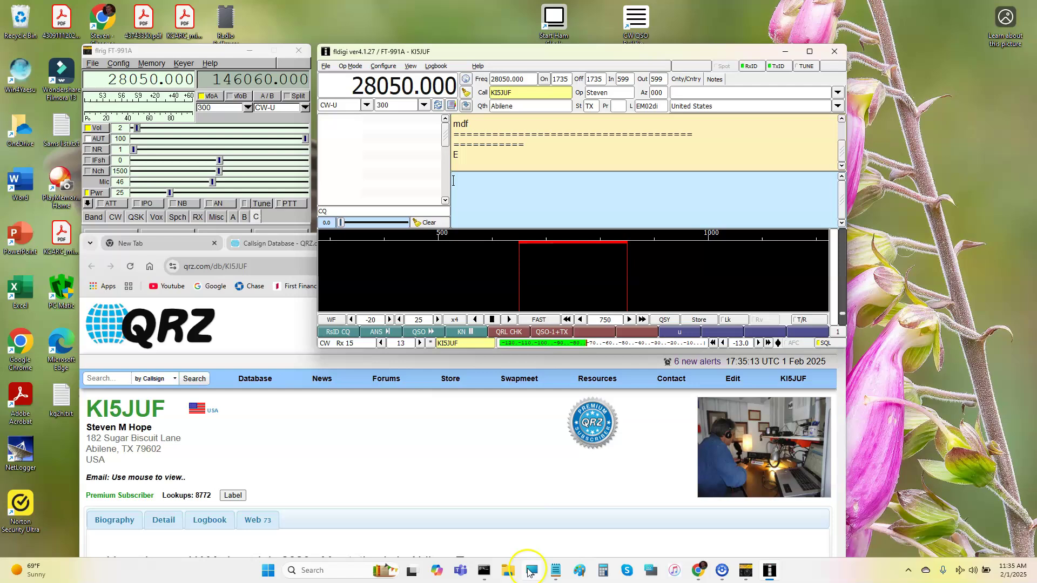
In the CW 5W C-U.txt notes, replace the Call Sign line with the contact's call sign.
{"action": "left_click", "coordinate": [555, 571]}
{"action": "left_click", "coordinate": [333, 475]}
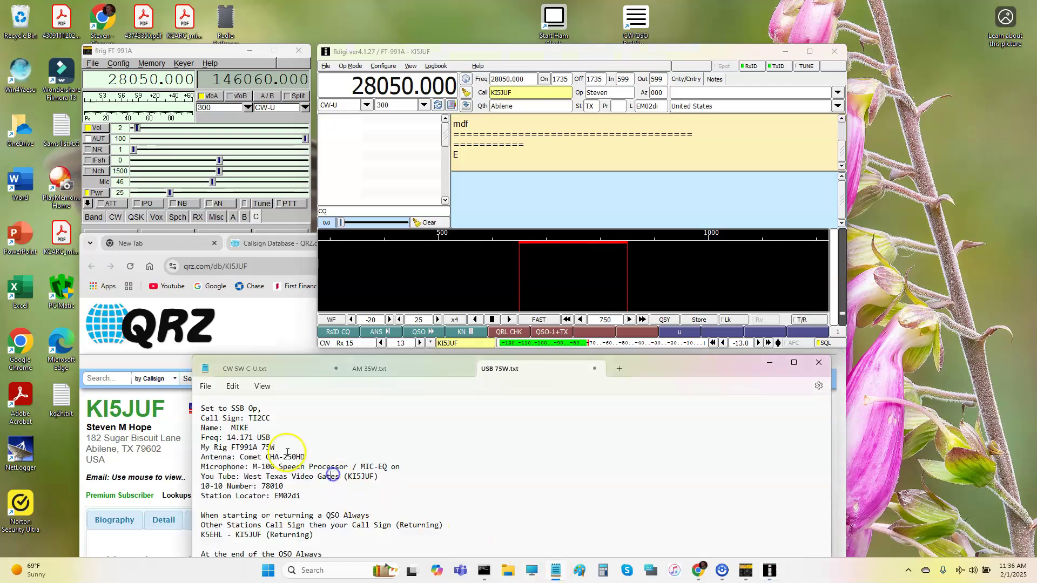
{"action": "double_click", "coordinate": [250, 428]}
{"action": "type", "text": "Steve"}
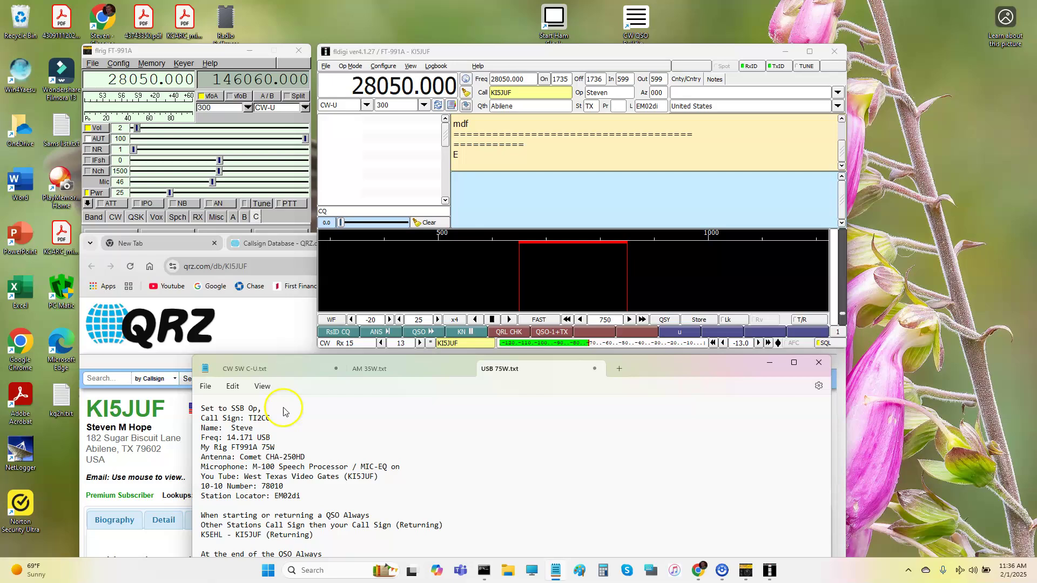
{"action": "double_click", "coordinate": [268, 417]}
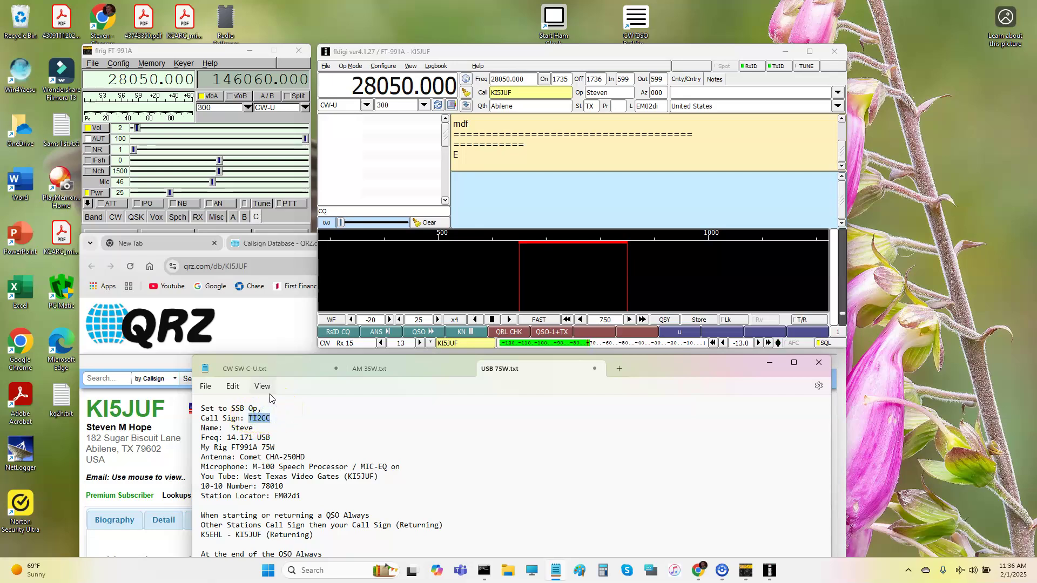
{"action": "key", "text": "ctrl+z"}
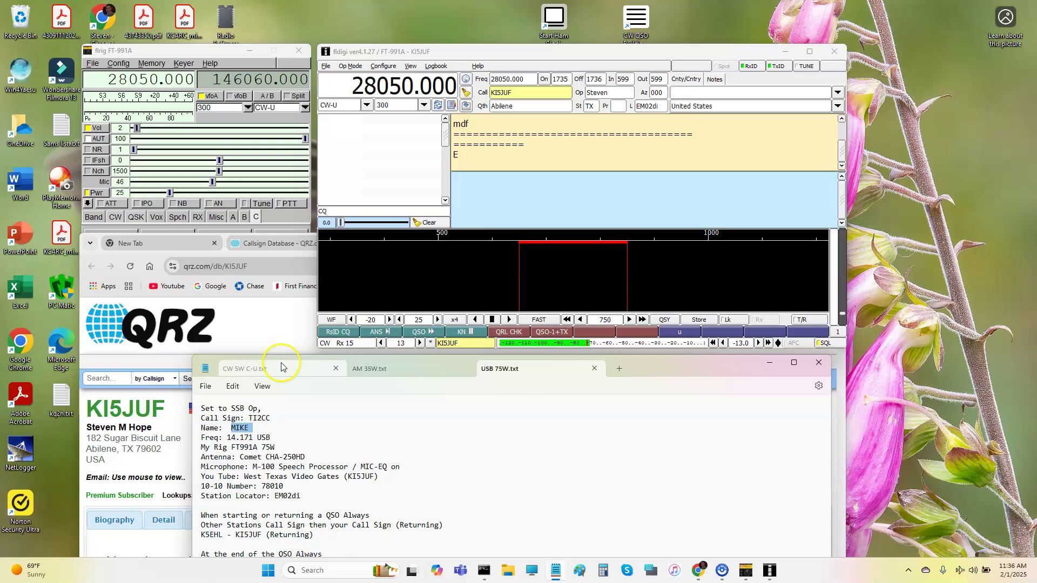
{"action": "left_click", "coordinate": [281, 368]}
{"action": "double_click", "coordinate": [270, 419]}
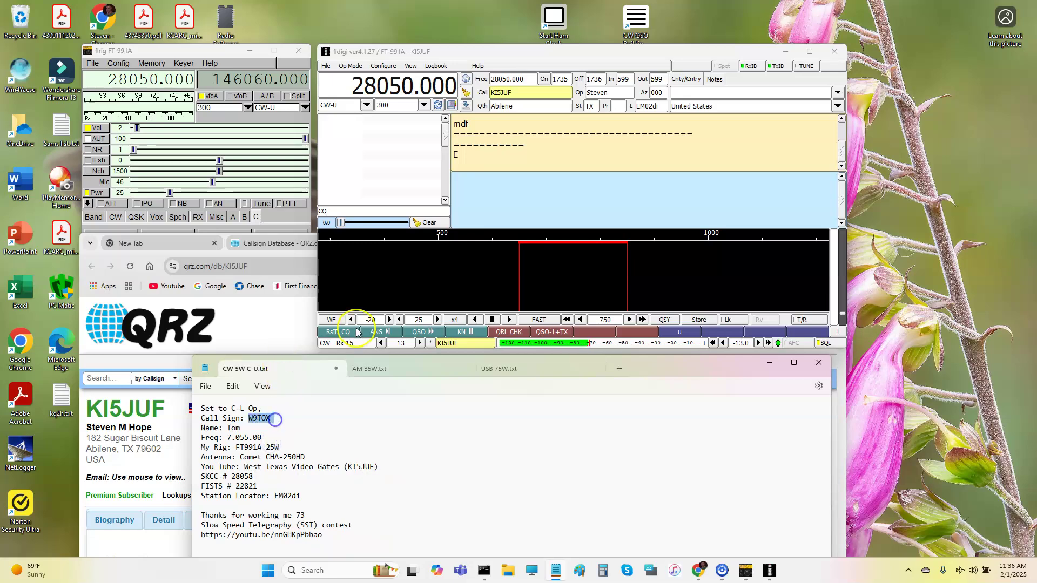
{"action": "type", "text": "Steve"}
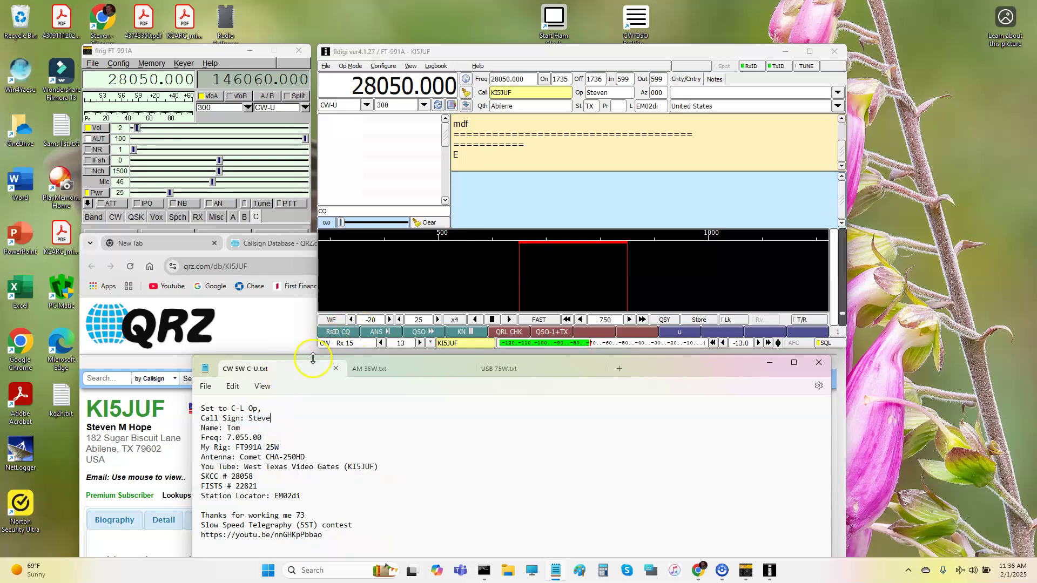
{"action": "key", "text": "BackSpace"}
{"action": "key", "text": "BackSpace"}
{"action": "key", "text": "BackSpace"}
{"action": "key", "text": "BackSpace"}
Enter the operator's name on the Name line, correcting the mistyped letter.
{"action": "double_click", "coordinate": [234, 428]}
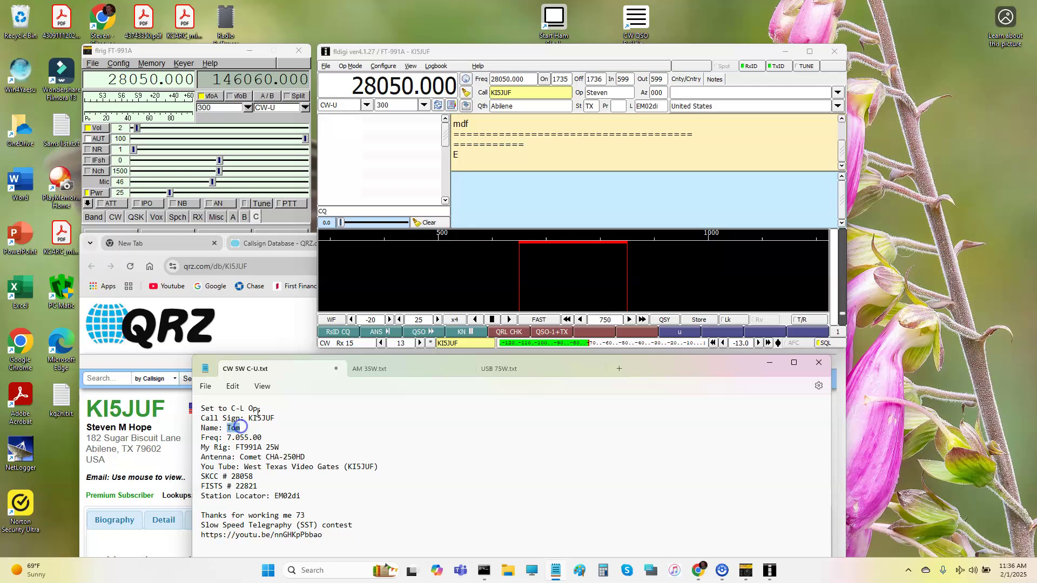
{"action": "type", "text": "Sfeve"}
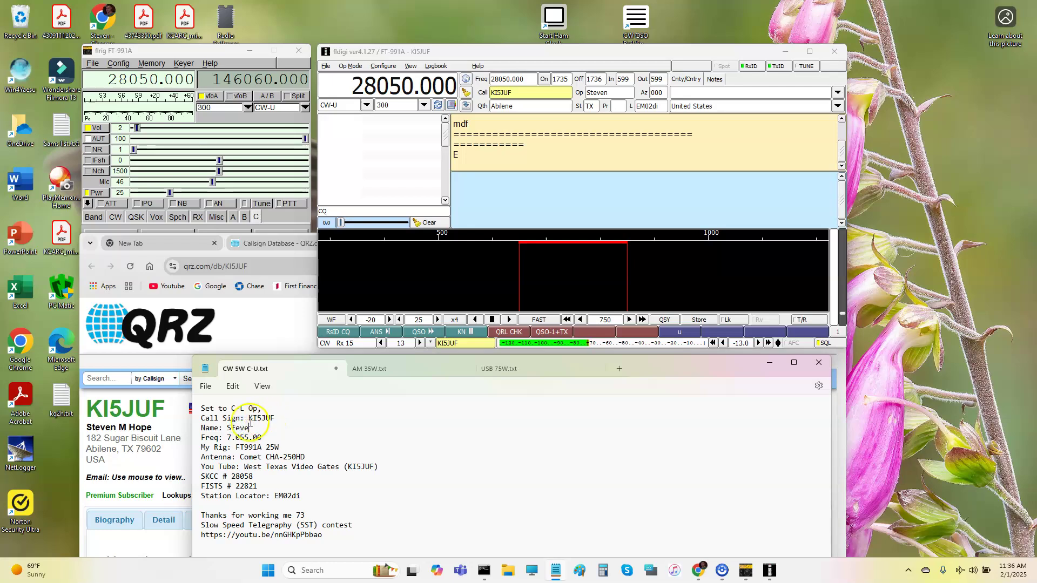
{"action": "left_click", "coordinate": [233, 429]}
{"action": "key", "text": "BackSpace"}
{"action": "type", "text": "y"}
Change the Freq line to 28.050.00 and select the exchange lines for copying.
{"action": "left_click", "coordinate": [261, 438]}
{"action": "left_click", "coordinate": [230, 435]}
{"action": "key", "text": "BackSpace"}
{"action": "type", "text": "28"}
{"action": "key", "text": "BackSpace"}
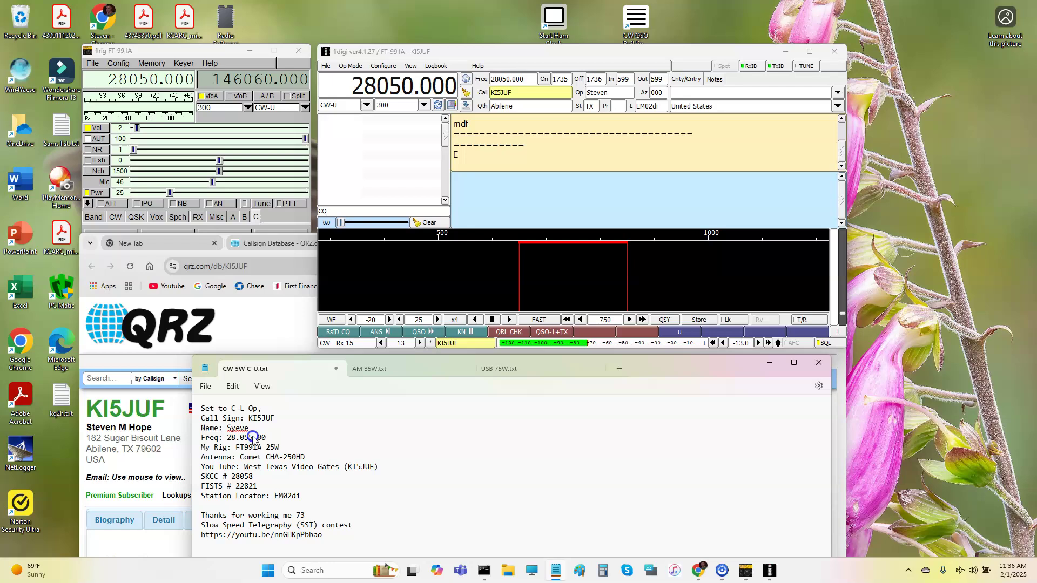
{"action": "type", "text": "0"}
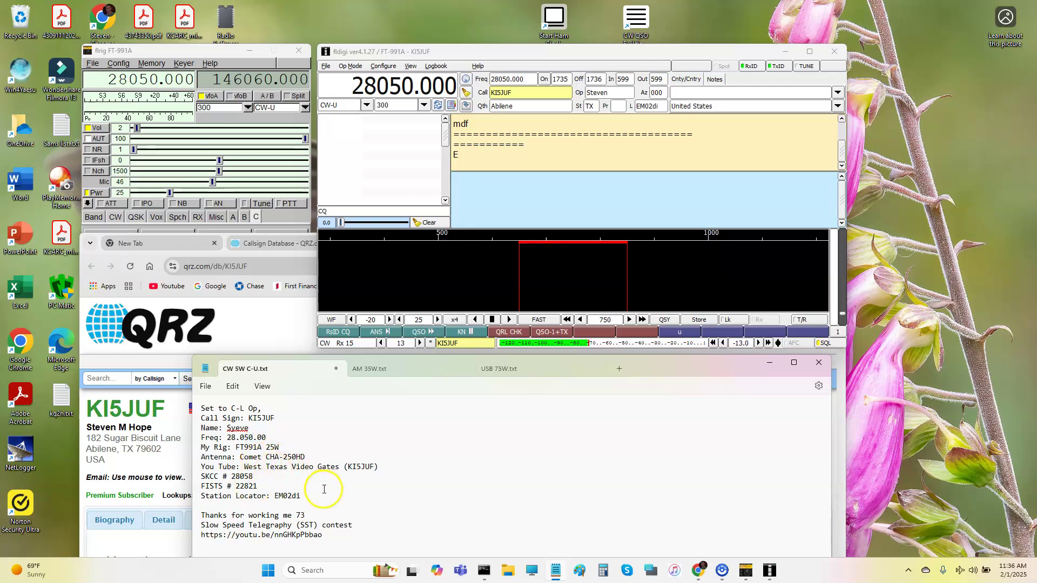
{"action": "left_click_drag", "start_coordinate": [324, 496], "coordinate": [180, 397]}
{"action": "key", "text": "ctrl+c"}
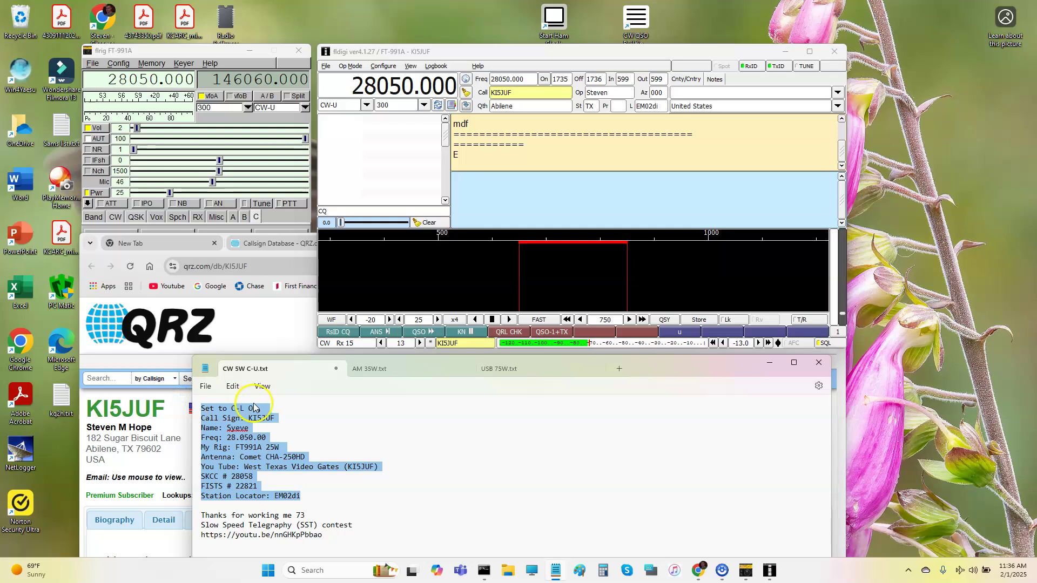
Search QRZ.com for the contact's call sign.
{"action": "left_click", "coordinate": [243, 312]}
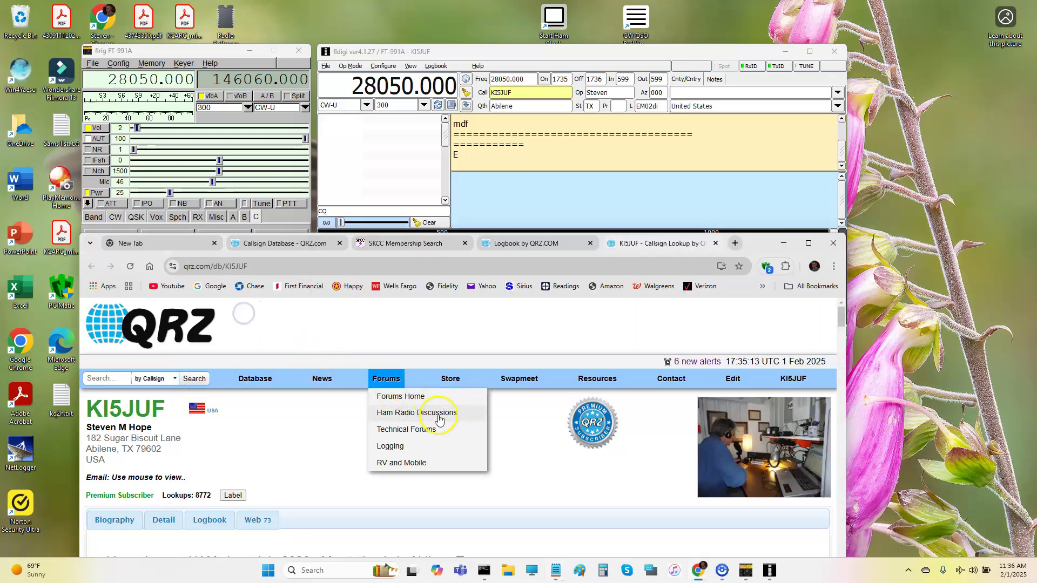
{"action": "scroll", "coordinate": [291, 502], "scroll_direction": "down", "scroll_amount": 1}
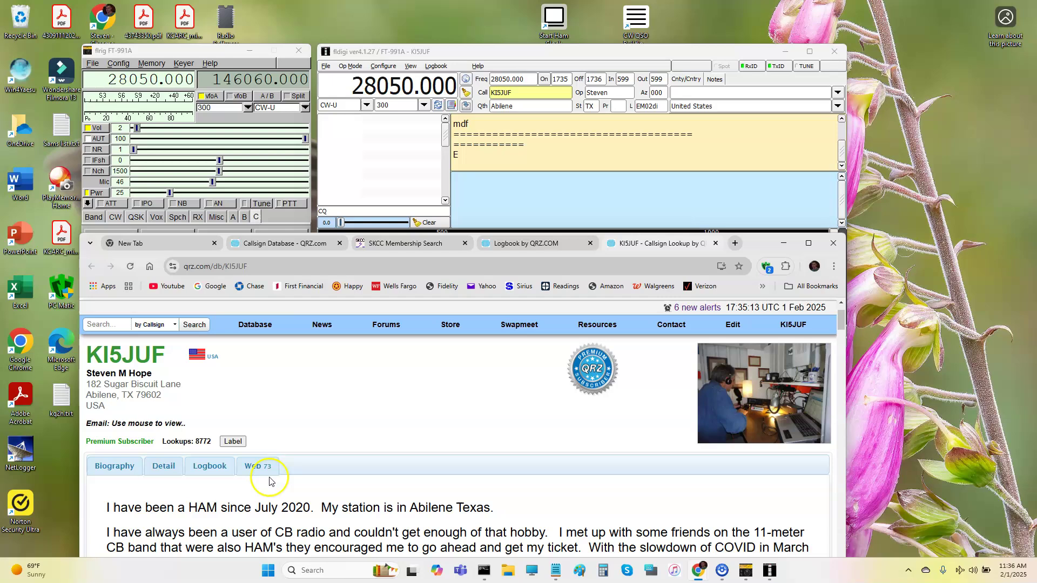
{"action": "scroll", "coordinate": [285, 482], "scroll_direction": "up", "scroll_amount": 1}
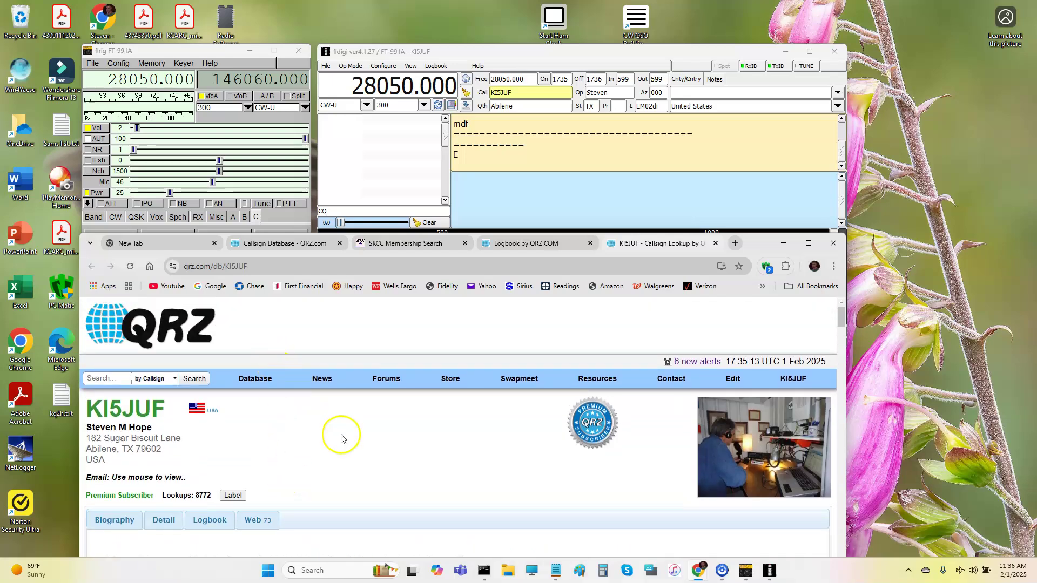
{"action": "left_click", "coordinate": [108, 379]}
{"action": "type", "text": "K5E"}
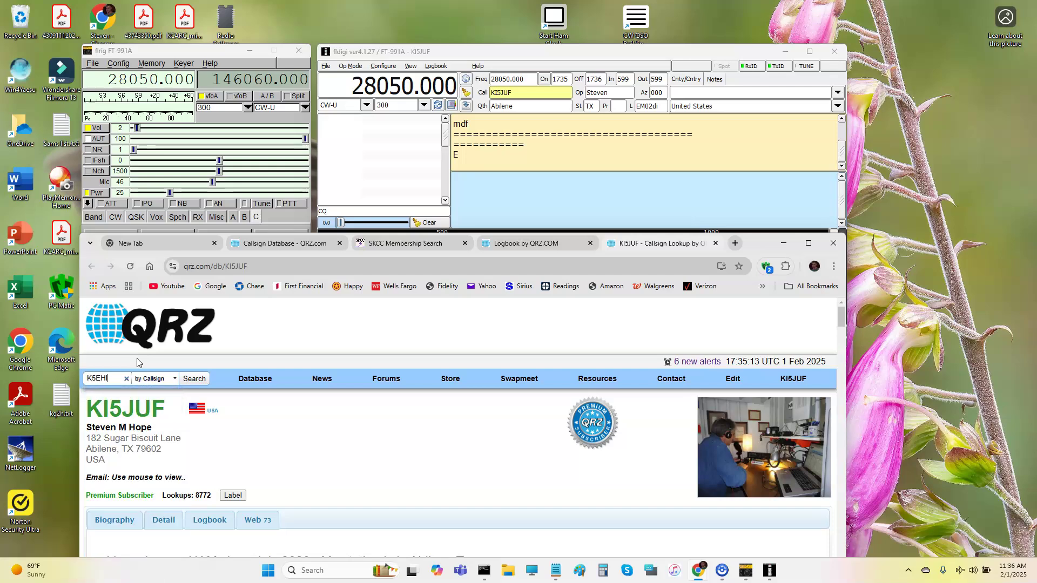
{"action": "type", "text": "HL"}
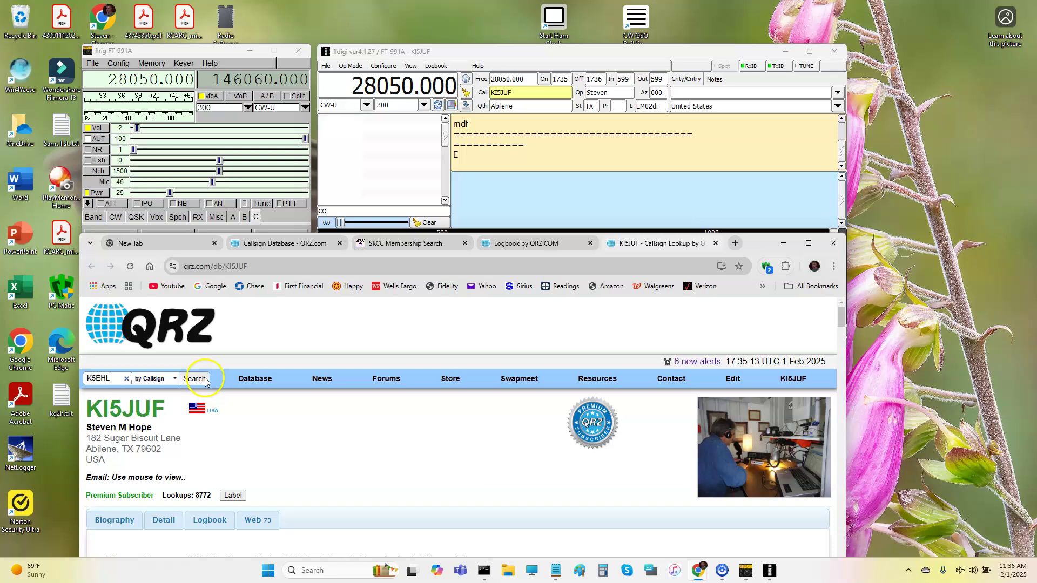
{"action": "left_click", "coordinate": [194, 379]}
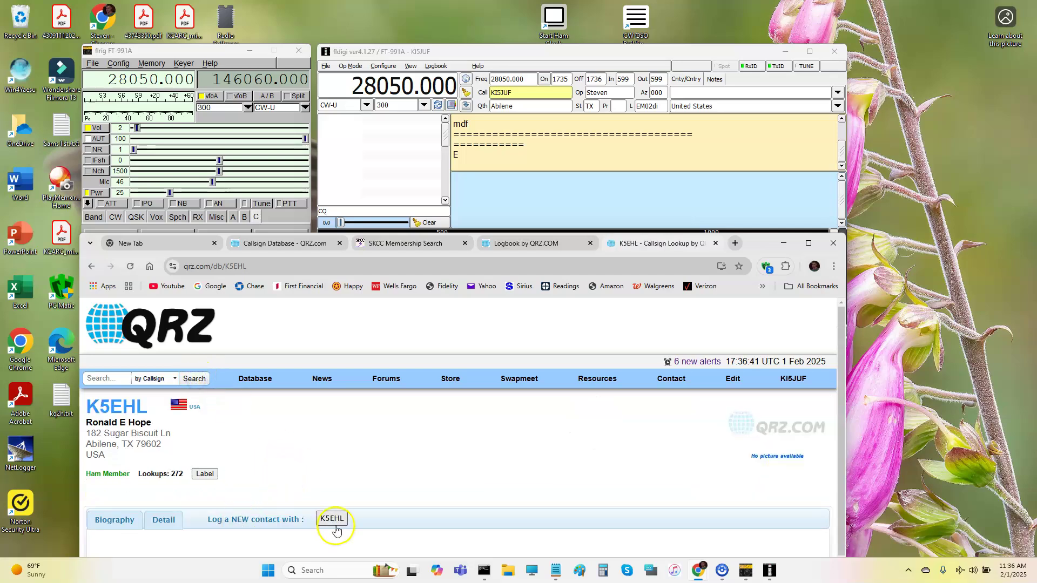
Start a new logbook contact for this station with the band set to 10 m.
{"action": "scroll", "coordinate": [338, 521], "scroll_direction": "down", "scroll_amount": 1}
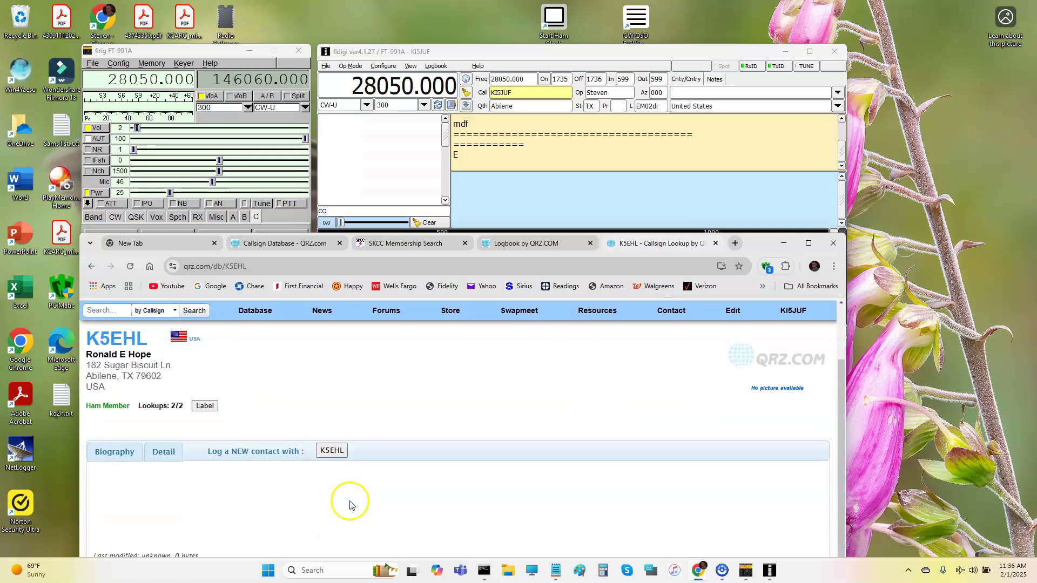
{"action": "left_click", "coordinate": [331, 453]}
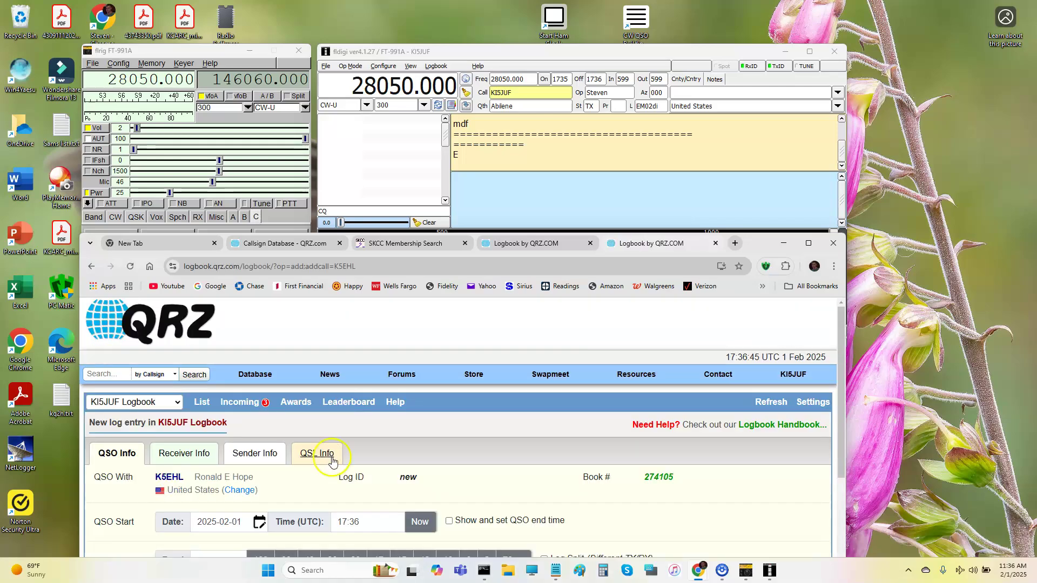
{"action": "scroll", "coordinate": [339, 461], "scroll_direction": "down", "scroll_amount": 4}
{"action": "scroll", "coordinate": [341, 463], "scroll_direction": "up", "scroll_amount": 3}
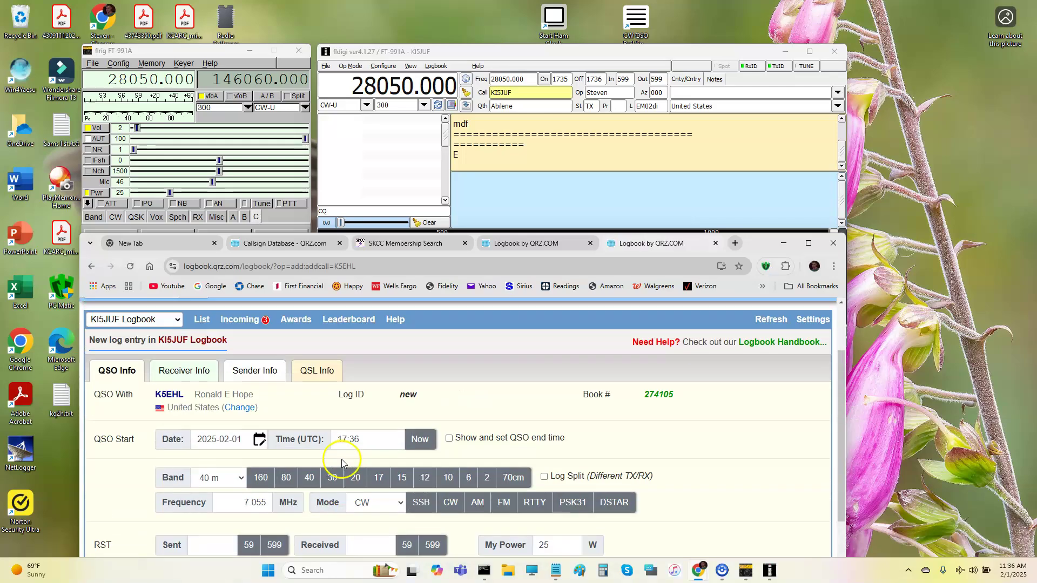
{"action": "left_click", "coordinate": [242, 479]}
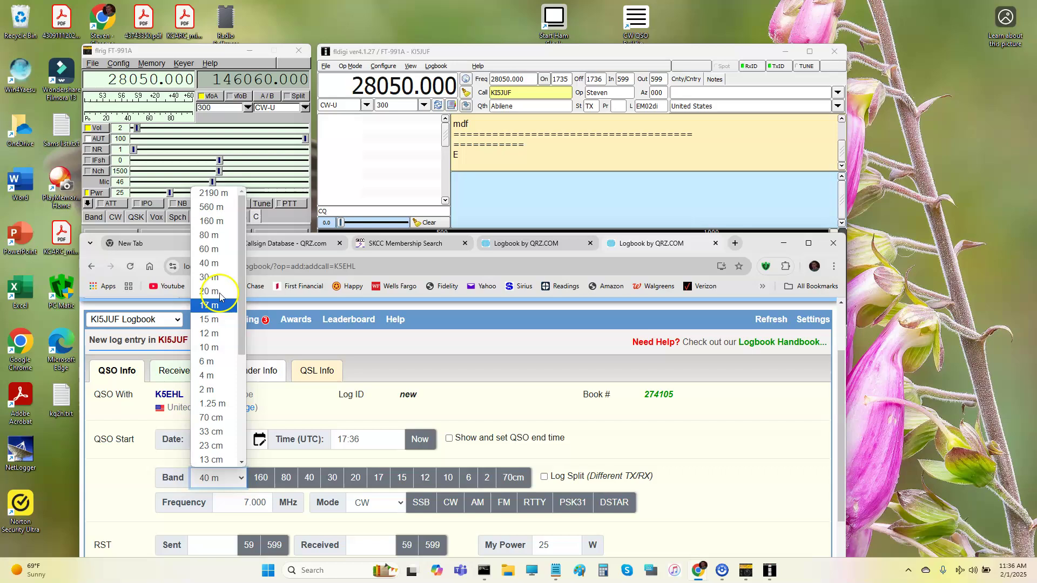
{"action": "left_click", "coordinate": [216, 348]}
Set the frequency to 28.050 and the RST reports to 599 sent, 579 received.
{"action": "scroll", "coordinate": [301, 425], "scroll_direction": "down", "scroll_amount": 1}
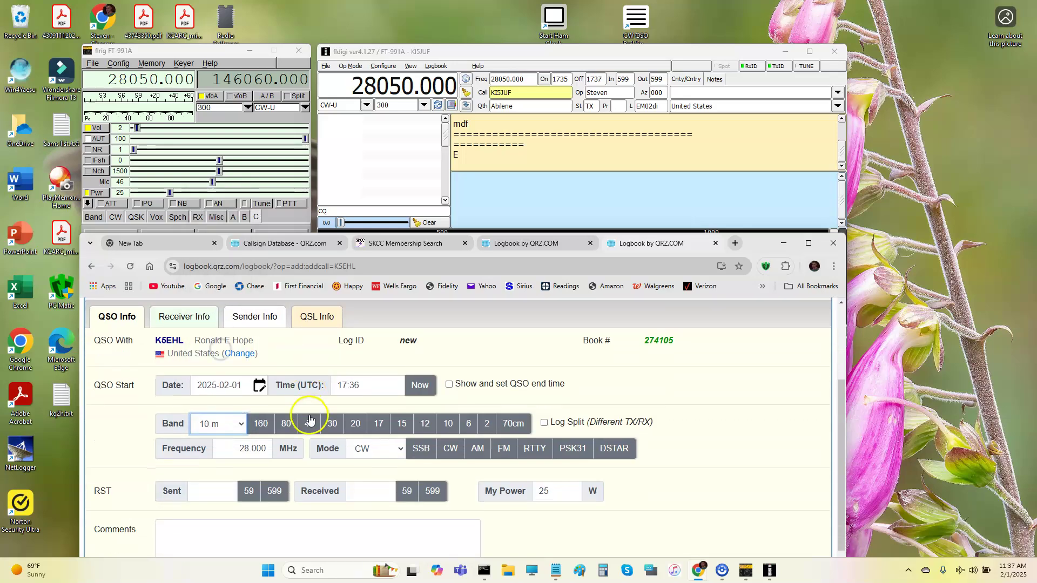
{"action": "left_click_drag", "start_coordinate": [255, 449], "coordinate": [270, 448]}
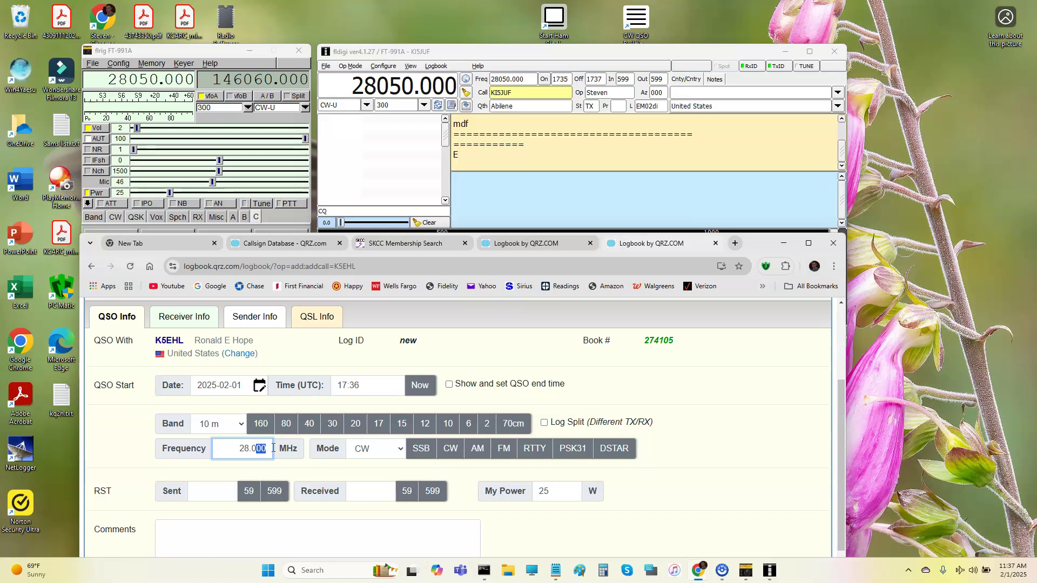
{"action": "type", "text": "50"}
{"action": "left_click", "coordinate": [212, 504]}
{"action": "left_click", "coordinate": [212, 489]}
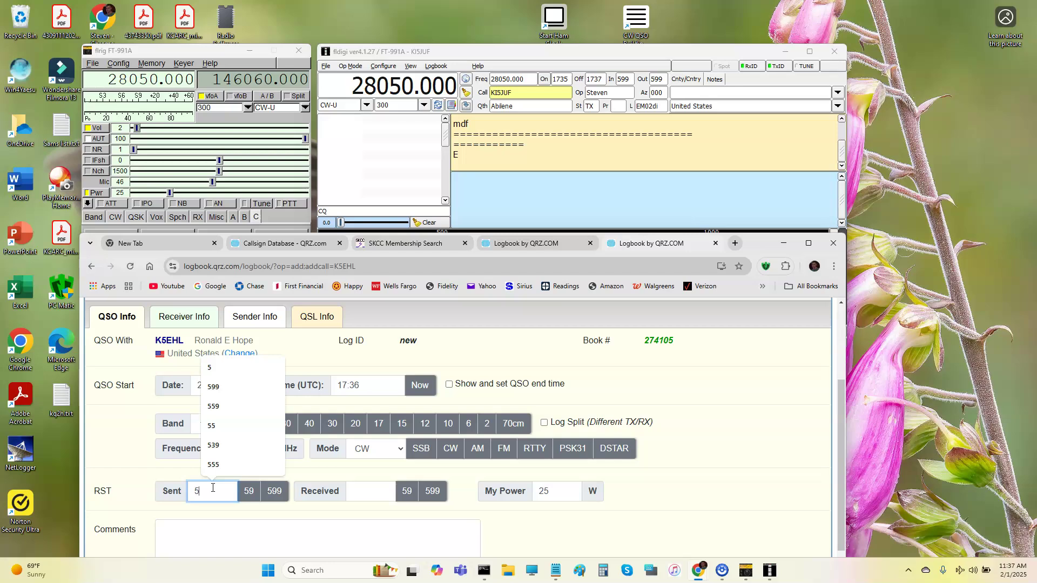
{"action": "type", "text": "99"}
{"action": "left_click", "coordinate": [358, 492]}
{"action": "type", "text": "5"}
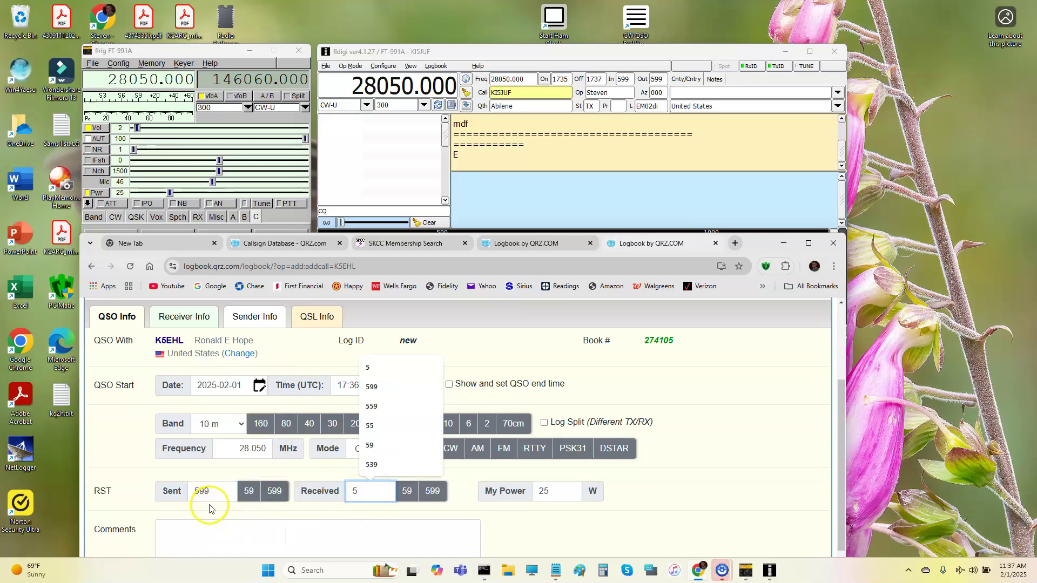
{"action": "type", "text": "79"}
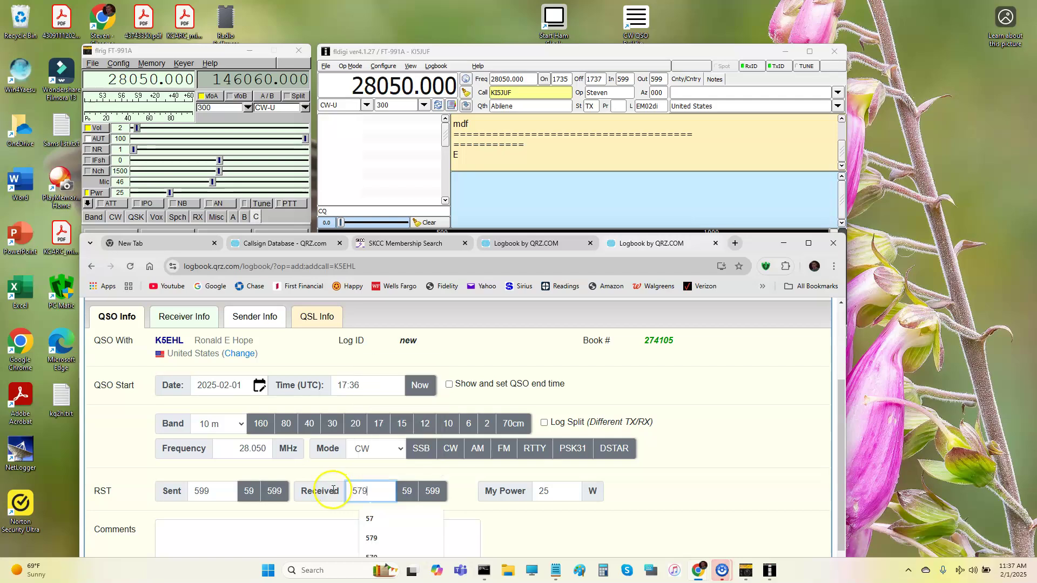
Paste the station notes into Comments and correct the misspelled operator name.
{"action": "scroll", "coordinate": [493, 491], "scroll_direction": "down", "scroll_amount": 2}
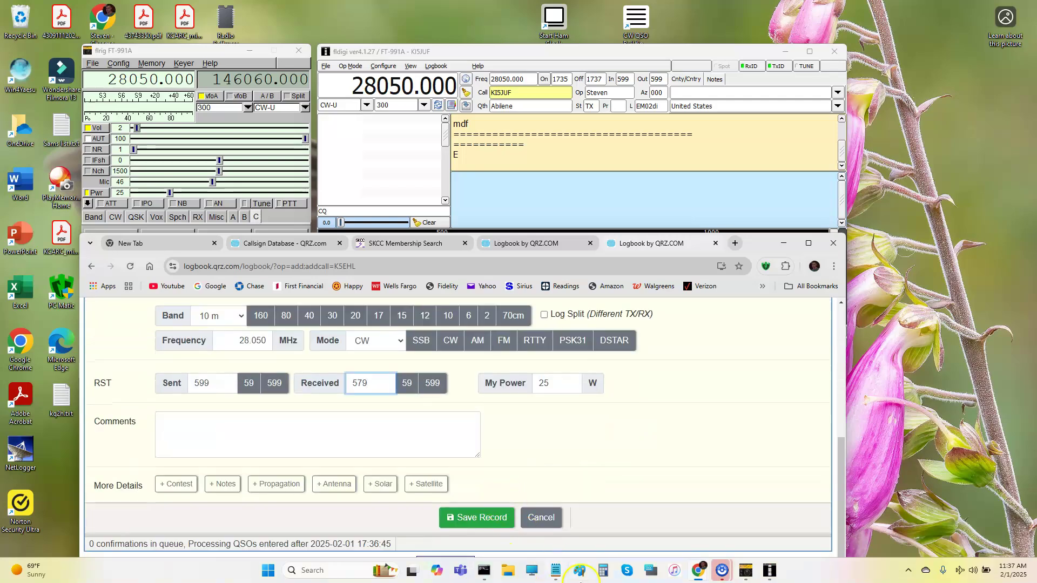
{"action": "left_click", "coordinate": [555, 571]}
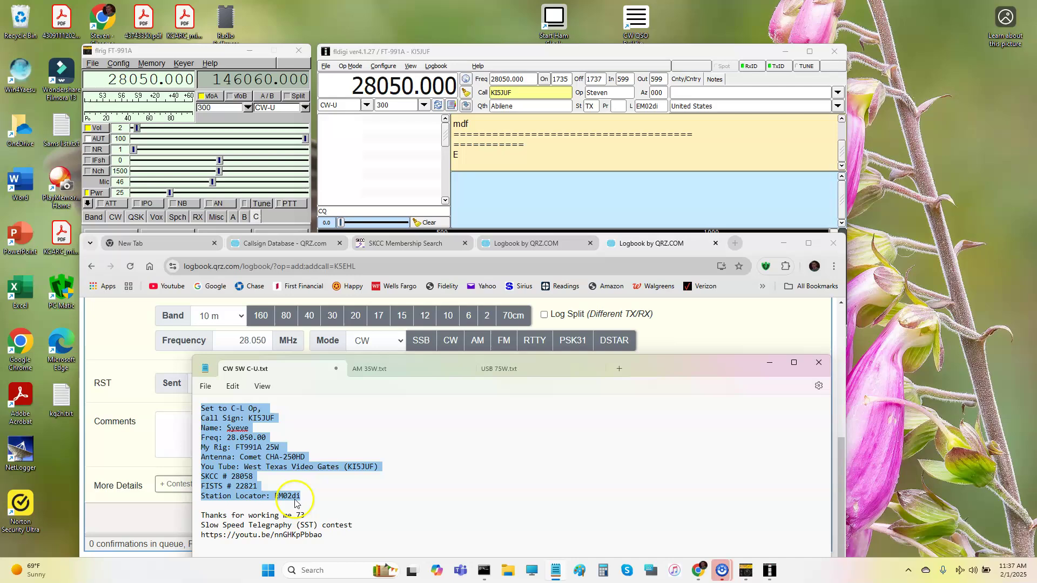
{"action": "left_click", "coordinate": [185, 424]}
{"action": "key", "text": "ctrl+v"}
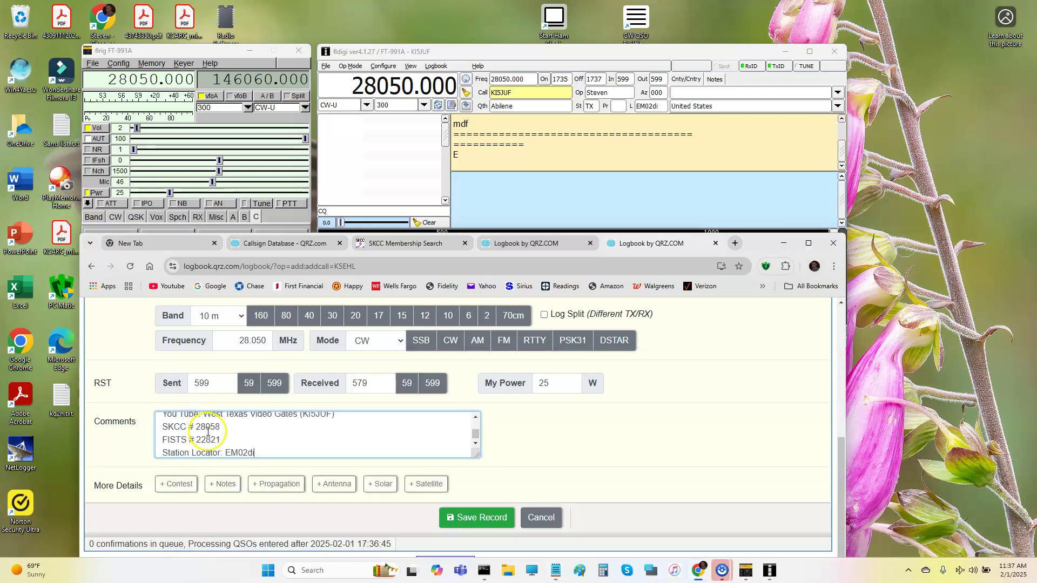
{"action": "scroll", "coordinate": [260, 439], "scroll_direction": "up", "scroll_amount": 5}
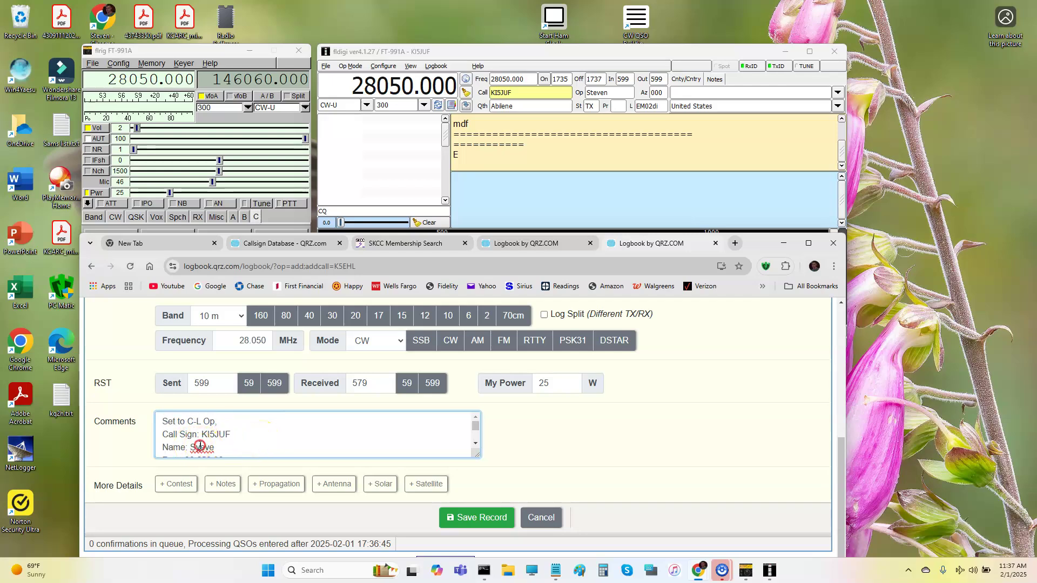
{"action": "right_click", "coordinate": [202, 447]}
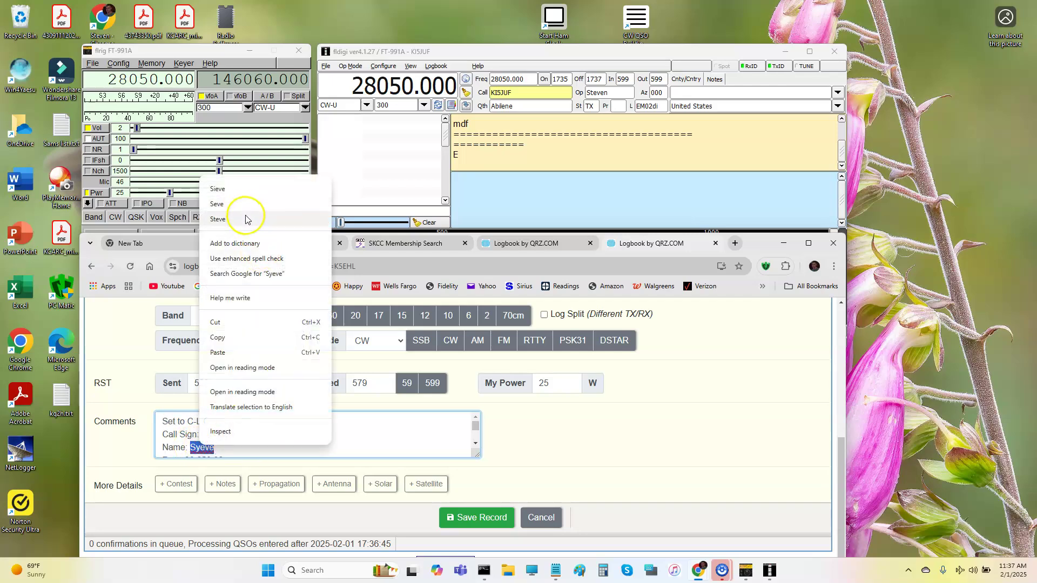
{"action": "left_click", "coordinate": [218, 219]}
{"action": "scroll", "coordinate": [332, 405], "scroll_direction": "up", "scroll_amount": 1}
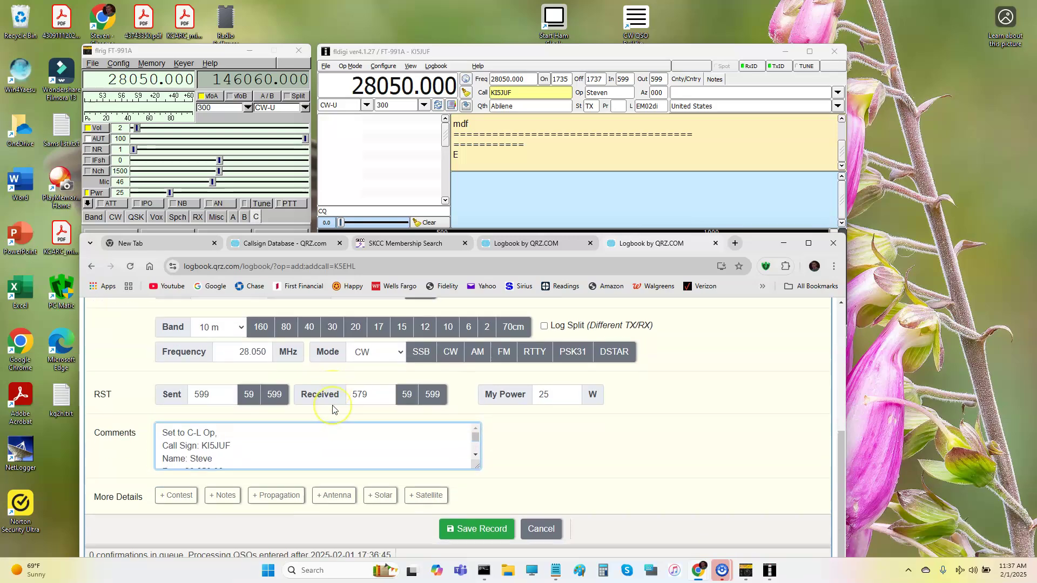
{"action": "scroll", "coordinate": [332, 409], "scroll_direction": "up", "scroll_amount": 2}
{"action": "scroll", "coordinate": [346, 416], "scroll_direction": "down", "scroll_amount": 4}
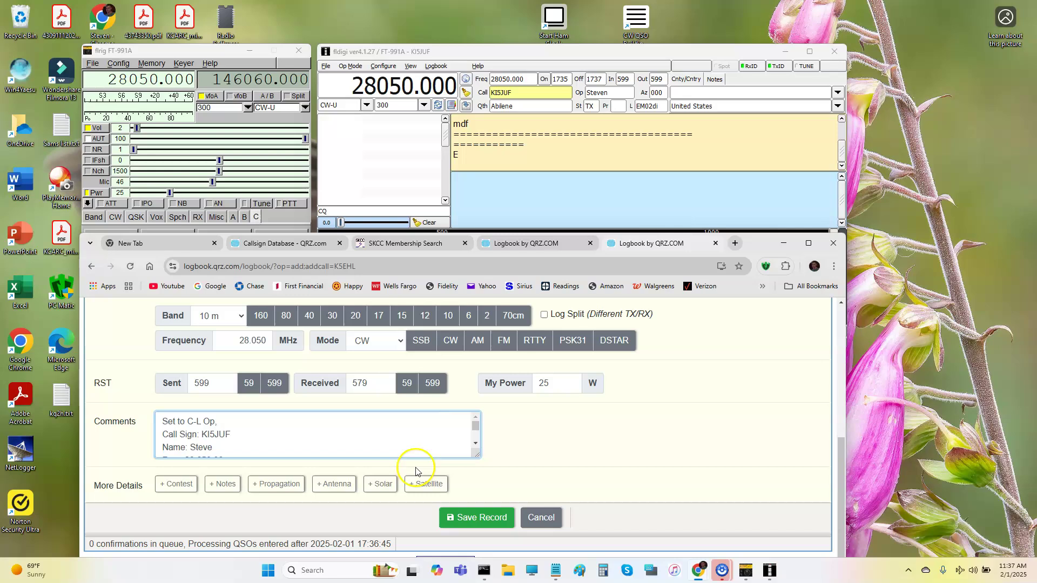
Save the QRZ record, then enter the contact's call sign in fldigi and look it up.
{"action": "left_click", "coordinate": [494, 522]}
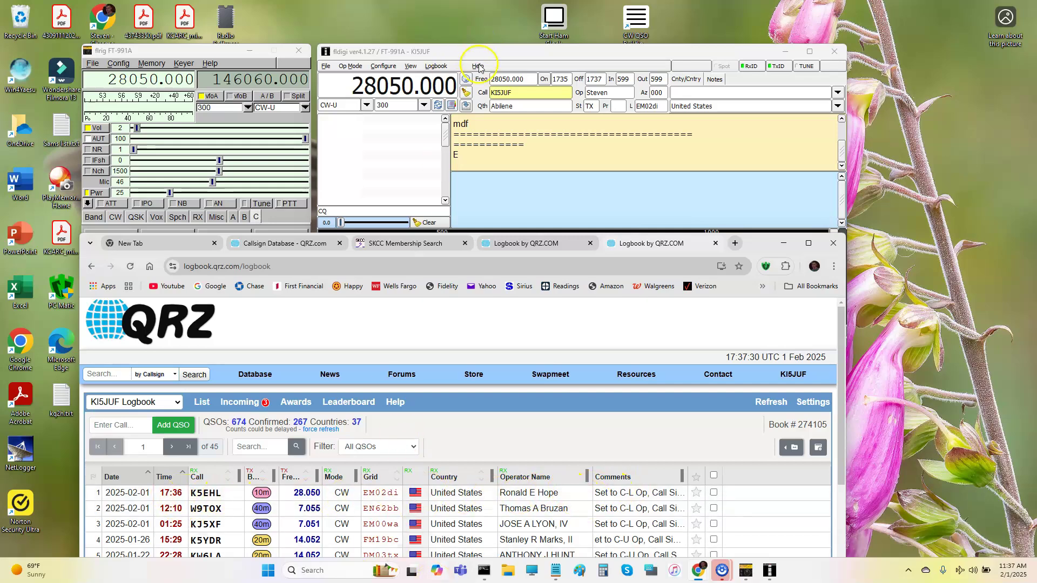
{"action": "double_click", "coordinate": [515, 93]}
{"action": "type", "text": "K"}
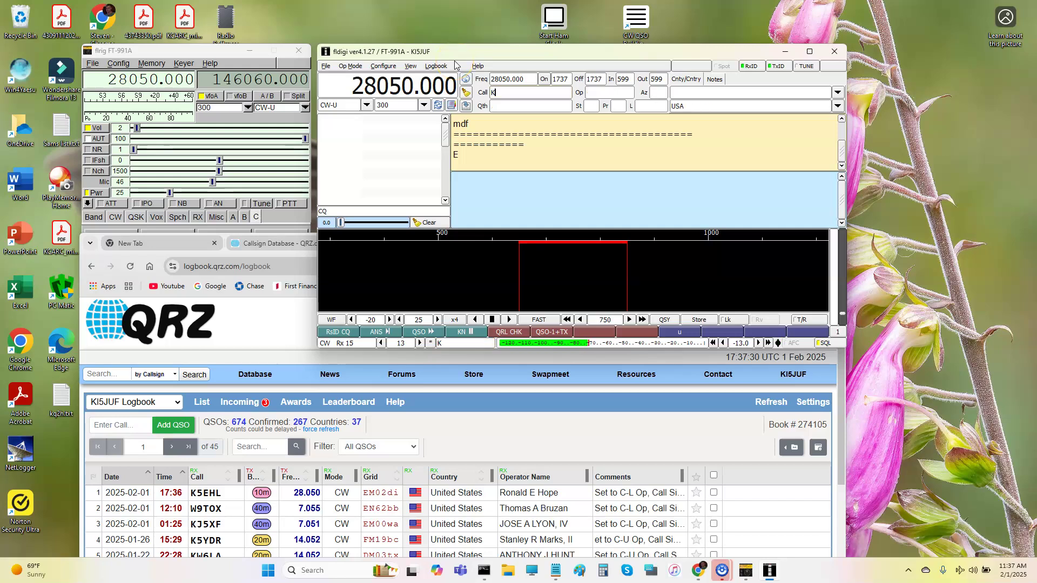
{"action": "type", "text": "5EHKL"}
{"action": "key", "text": "BackSpace"}
{"action": "left_click", "coordinate": [466, 81]}
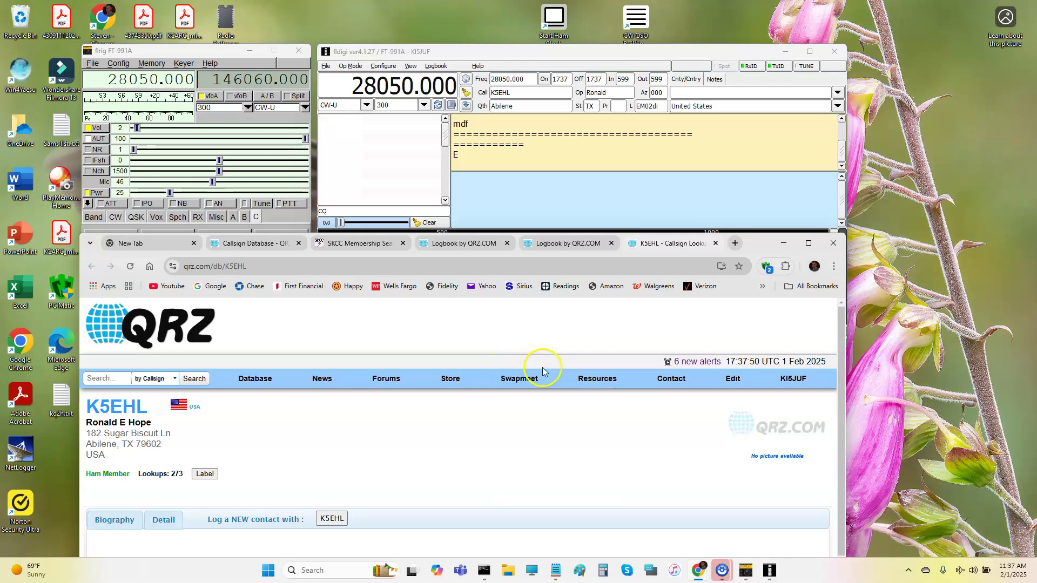
{"action": "left_click", "coordinate": [467, 107]}
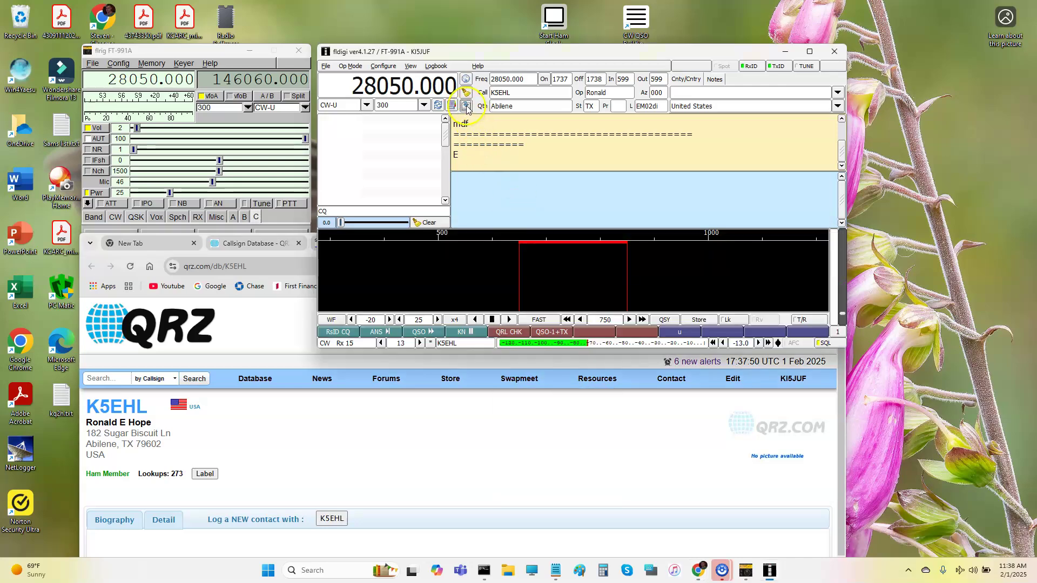
Delete both test contact records from fldigi's logbook view.
{"action": "left_click", "coordinate": [452, 66]}
{"action": "left_click", "coordinate": [438, 76]}
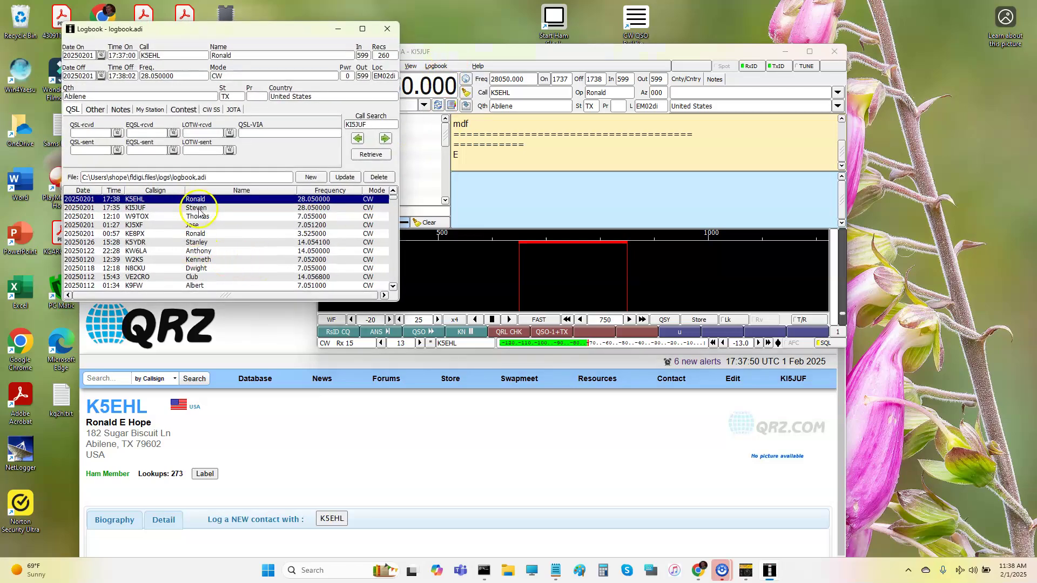
{"action": "left_click", "coordinate": [166, 209]}
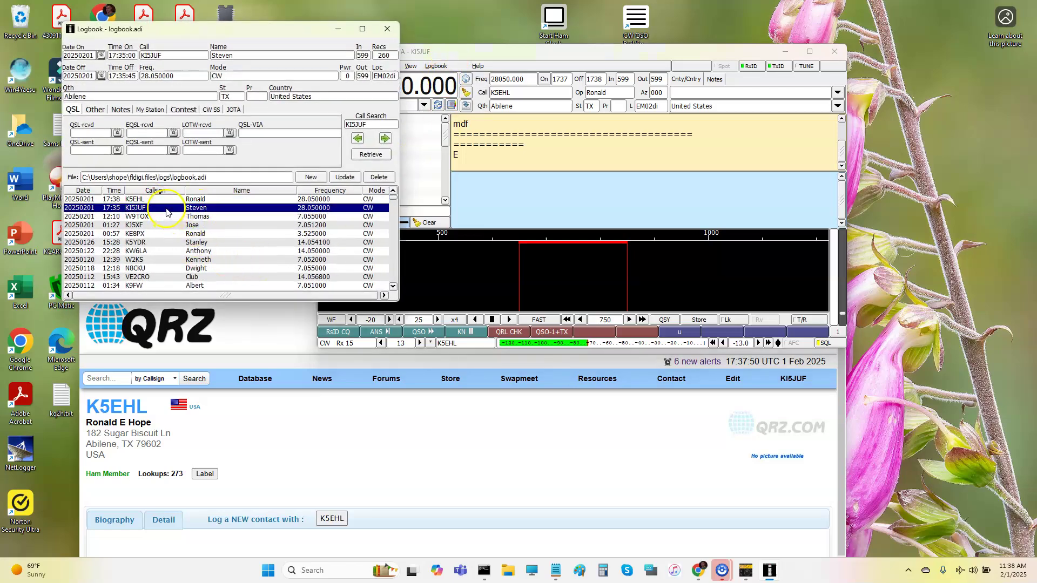
{"action": "left_click", "coordinate": [372, 177]}
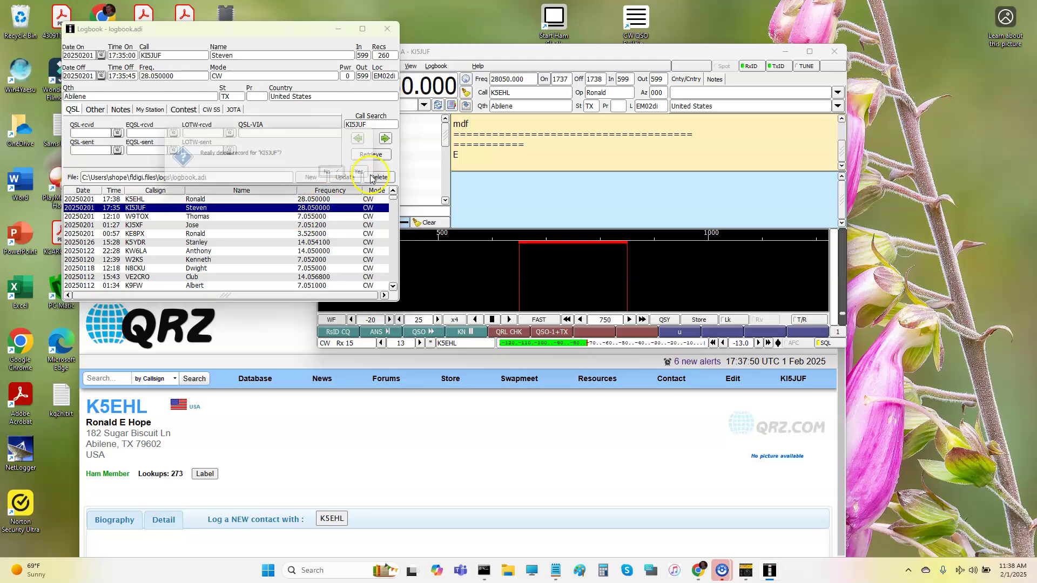
{"action": "left_click", "coordinate": [368, 174]}
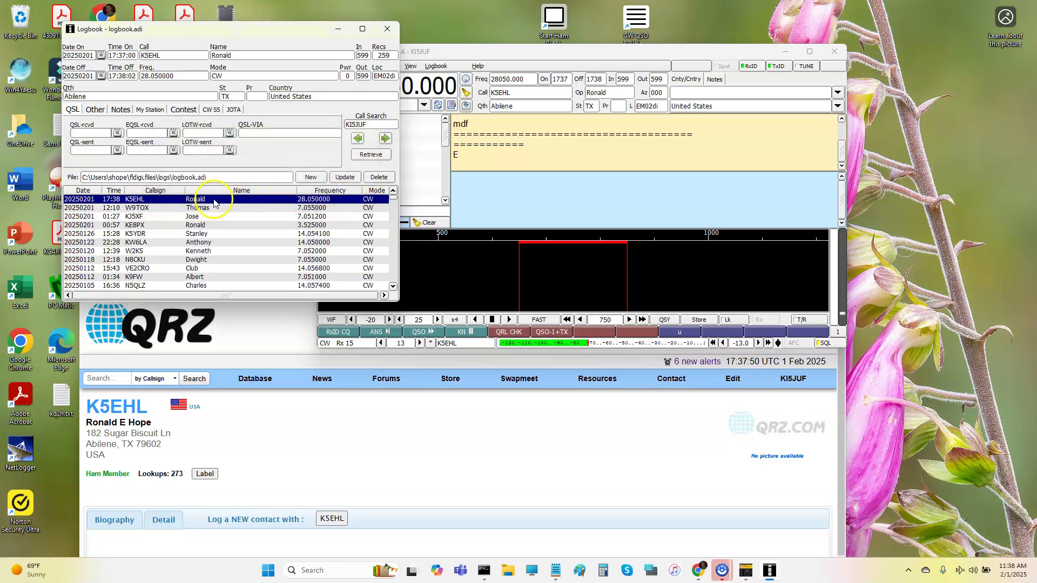
{"action": "left_click", "coordinate": [379, 177]}
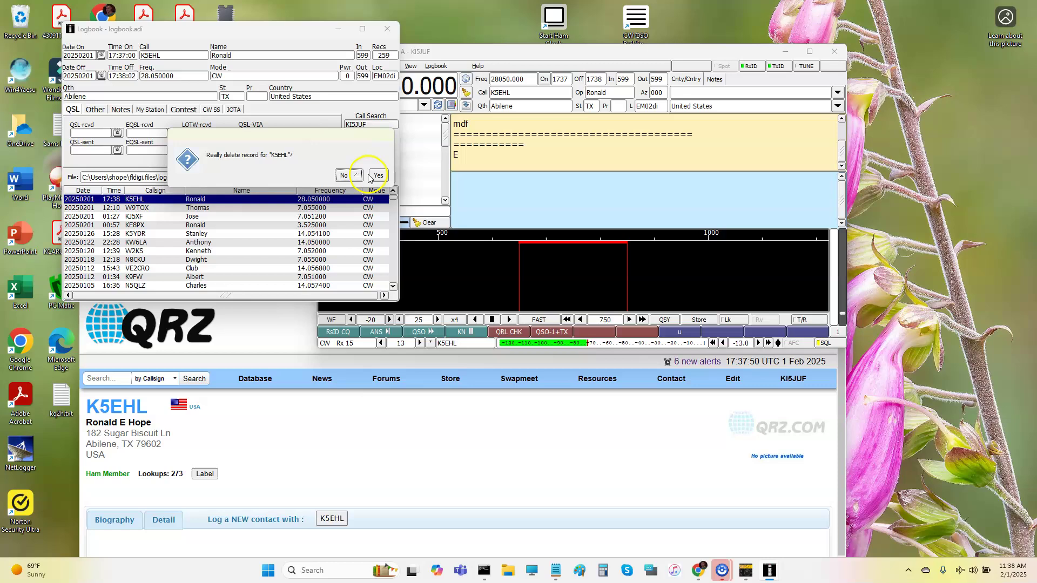
{"action": "left_click", "coordinate": [377, 175]}
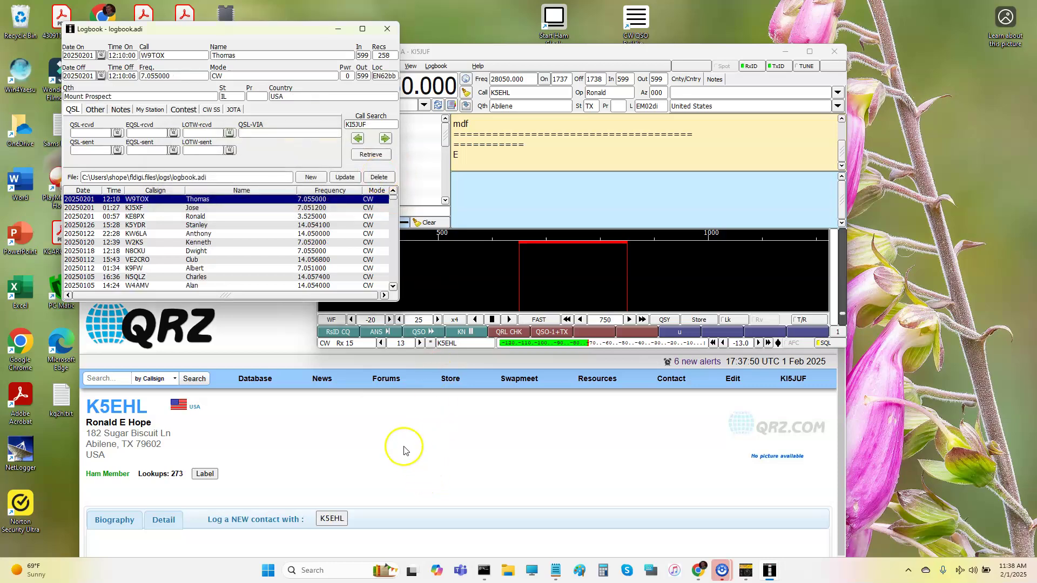
Delete the same contact's record from the QRZ.com online logbook.
{"action": "left_click", "coordinate": [788, 381]}
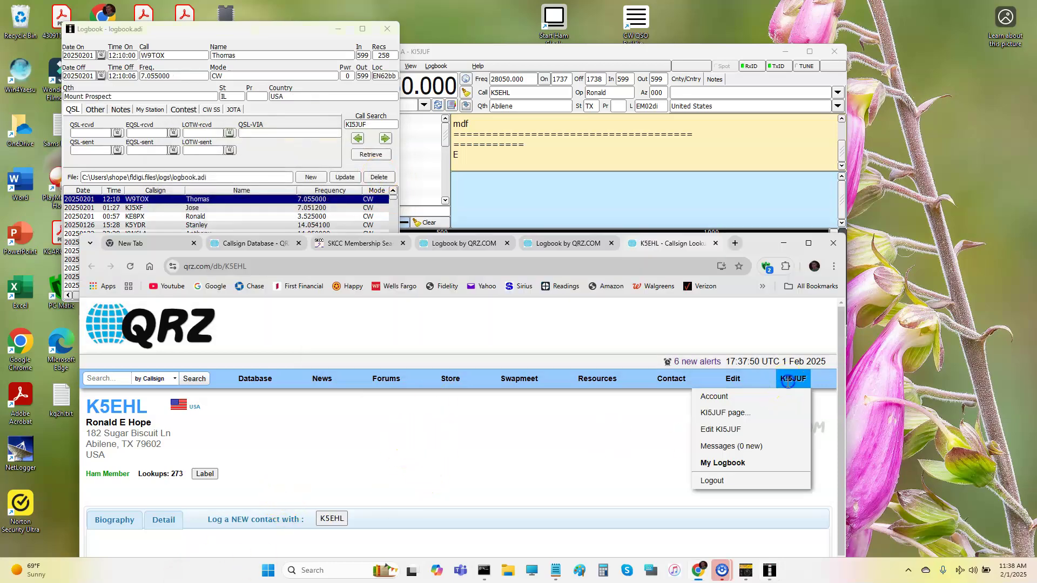
{"action": "left_click", "coordinate": [757, 463]}
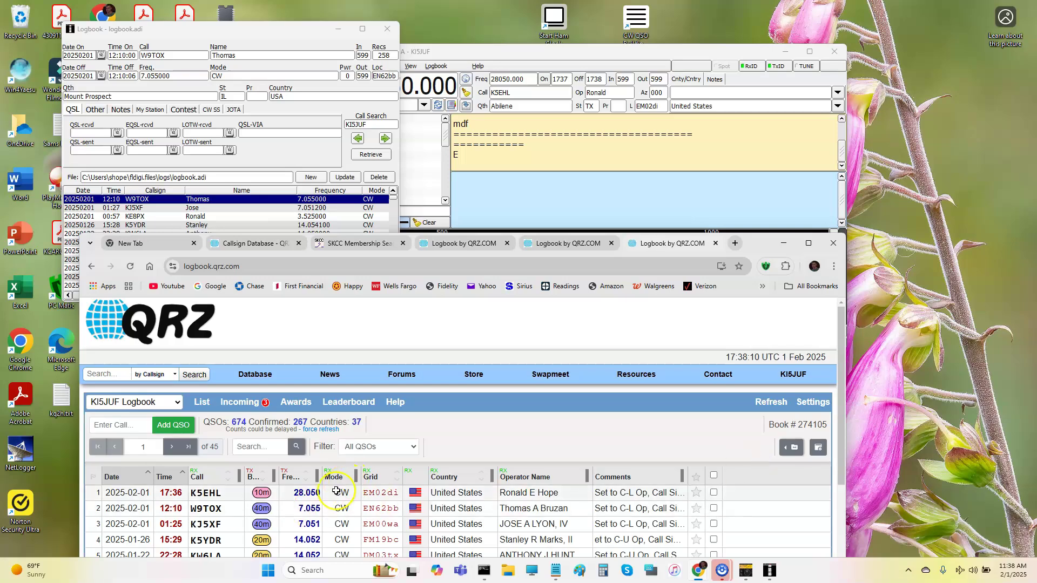
{"action": "left_click", "coordinate": [336, 491]}
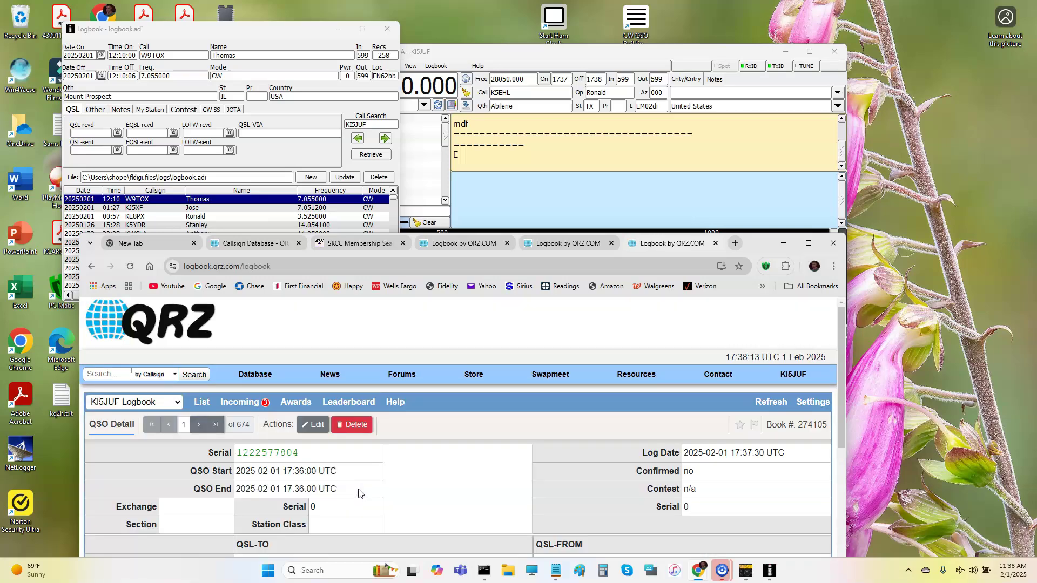
{"action": "left_click", "coordinate": [351, 425]}
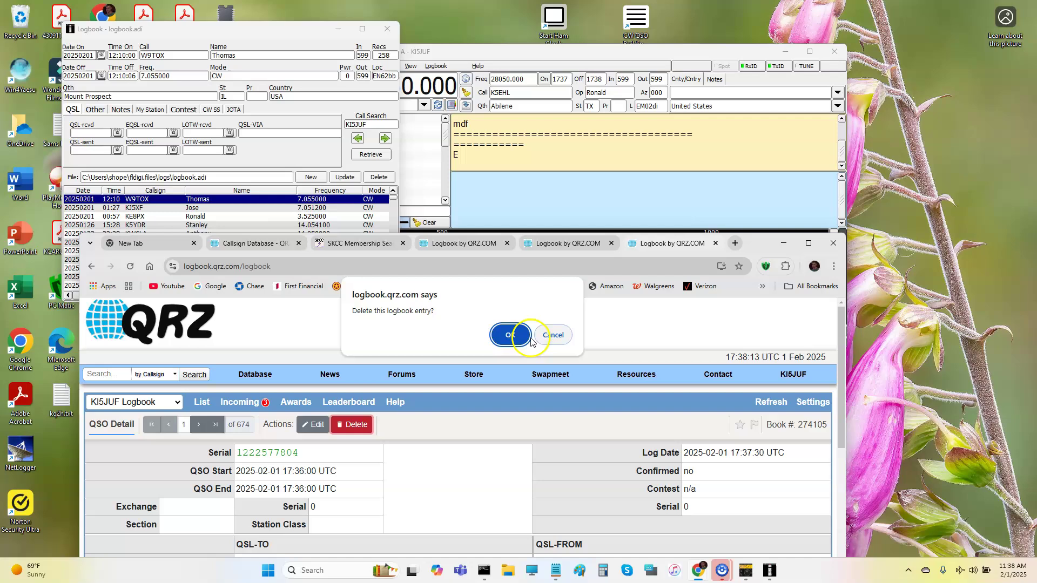
{"action": "left_click", "coordinate": [514, 336]}
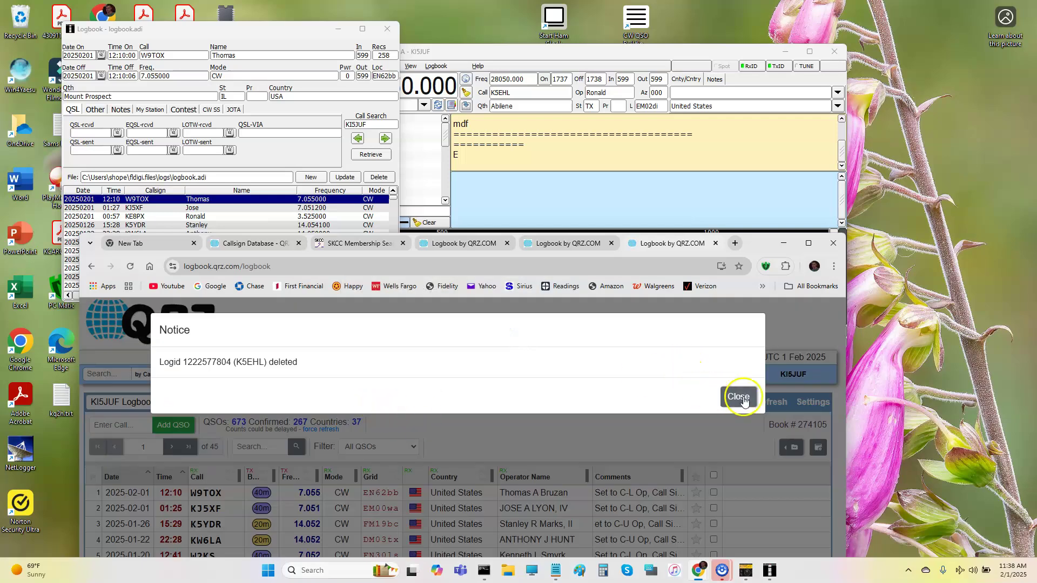
{"action": "left_click", "coordinate": [743, 400]}
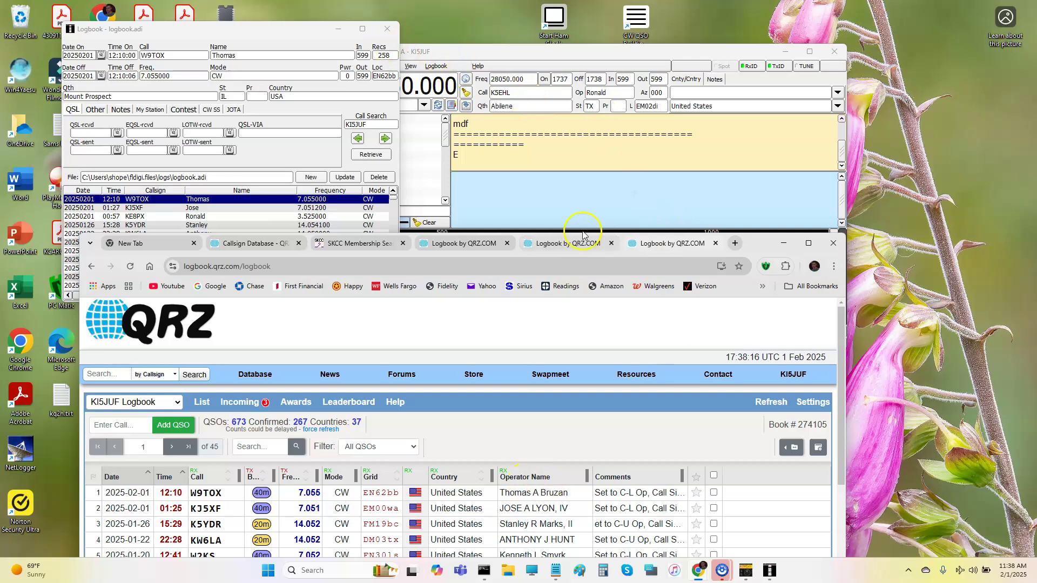
Close fldigi's log view and replace the SKCC search term with the new member number.
{"action": "left_click", "coordinate": [388, 29]}
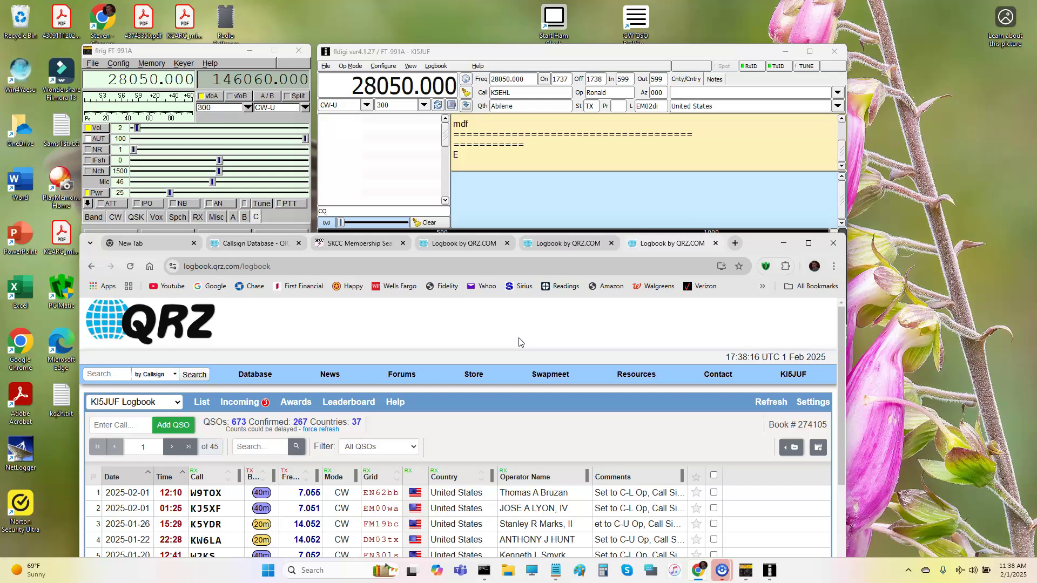
{"action": "left_click", "coordinate": [552, 375]}
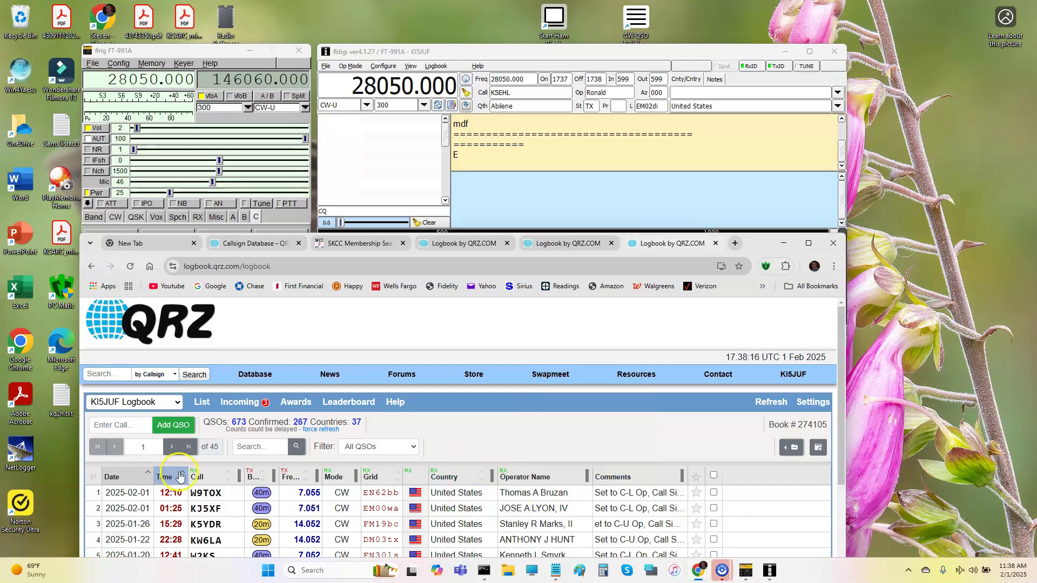
{"action": "mouse_move", "coordinate": [409, 384]}
{"action": "left_click", "coordinate": [358, 243]}
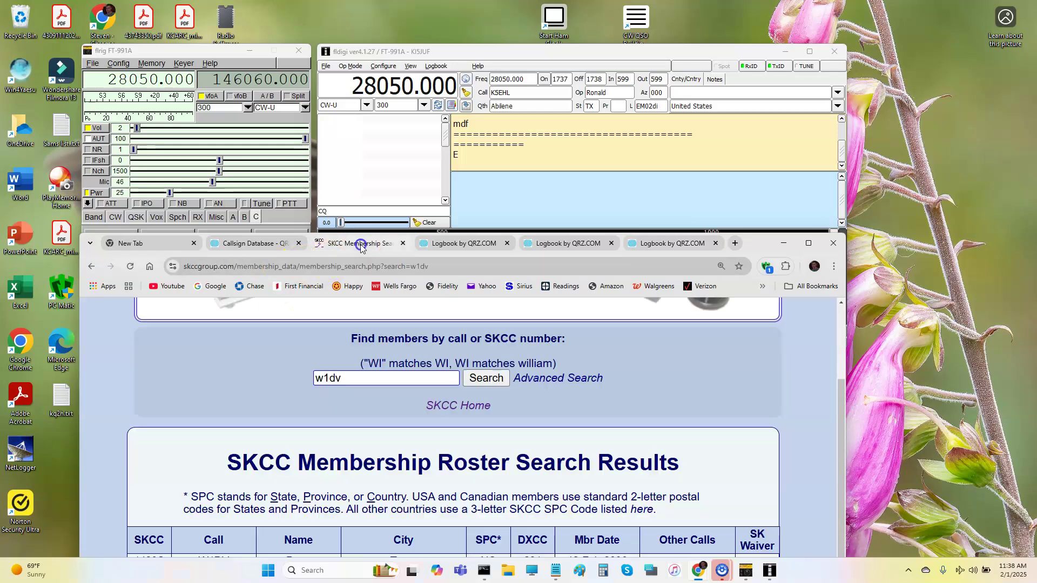
{"action": "double_click", "coordinate": [378, 376]}
{"action": "type", "text": "689"}
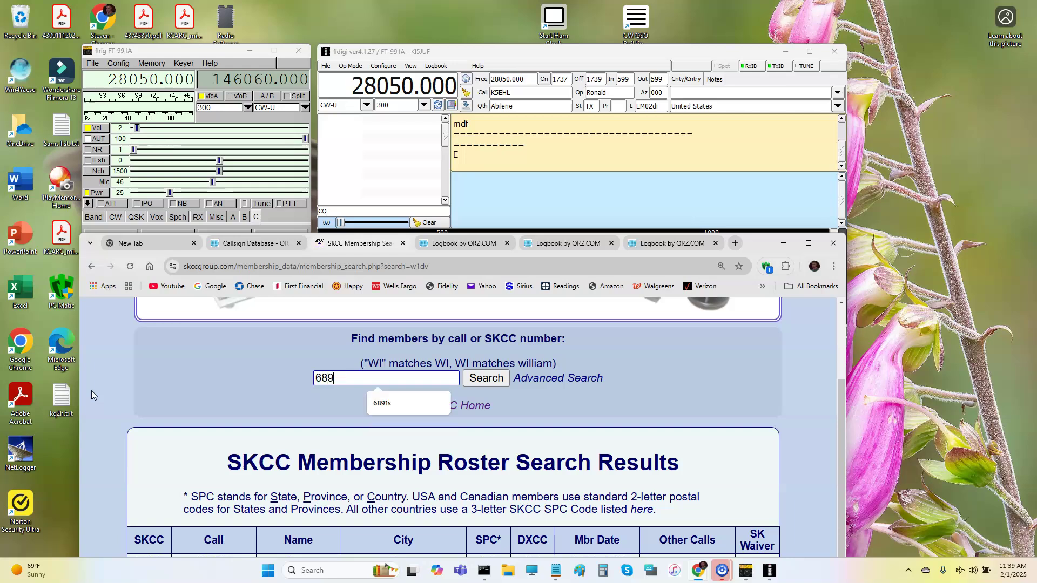
{"action": "type", "text": "1S"}
{"action": "scroll", "coordinate": [479, 466], "scroll_direction": "down", "scroll_amount": 1}
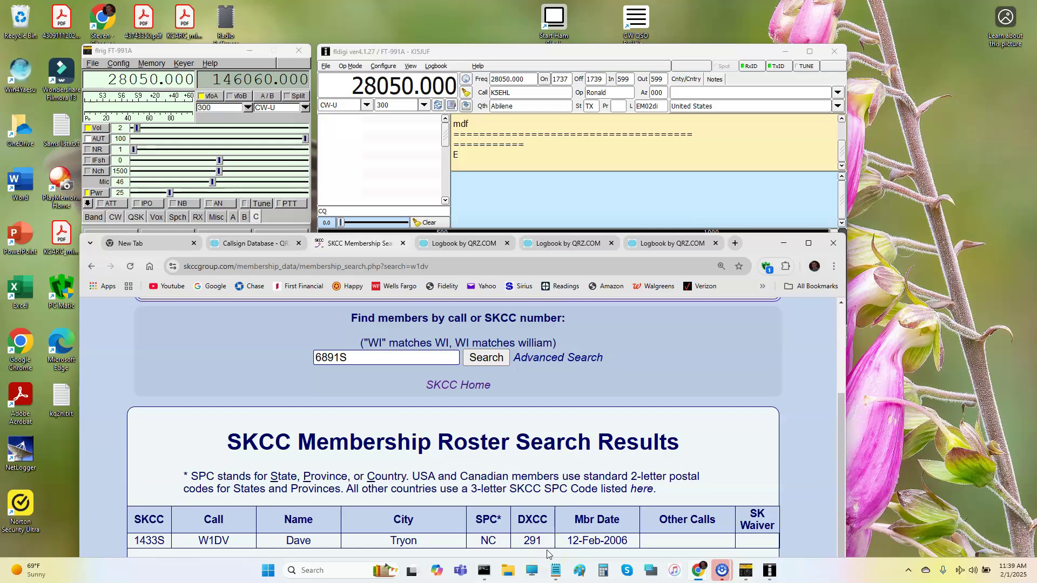
Run the SKCC roster search for the entered member number.
{"action": "left_click", "coordinate": [479, 361]}
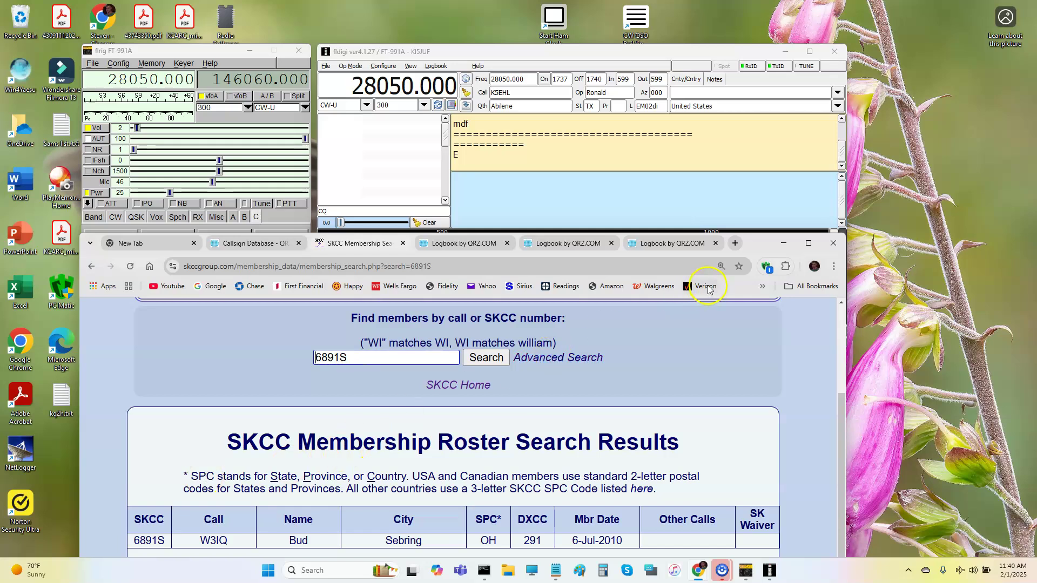
Show fldigi's stored frequency list and tune to the 7055.000 CW-L memory.
{"action": "left_click", "coordinate": [657, 193]}
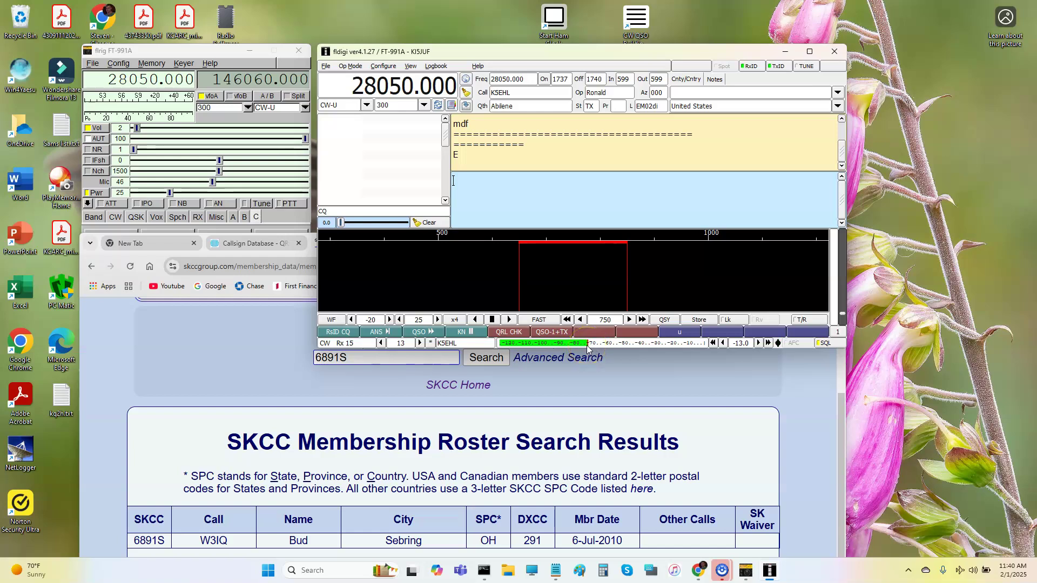
{"action": "left_click", "coordinate": [452, 105]}
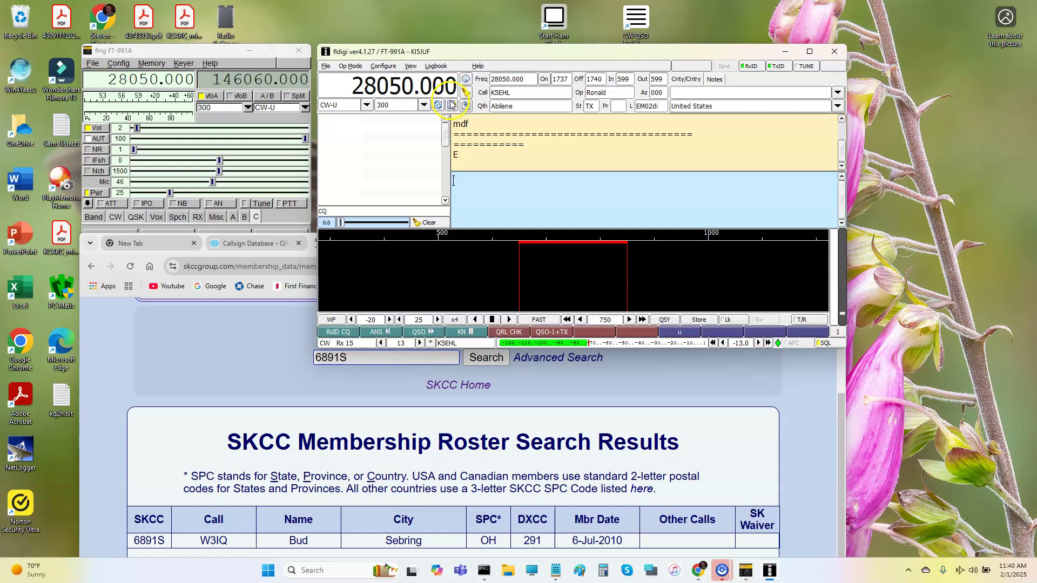
{"action": "left_click", "coordinate": [842, 78]}
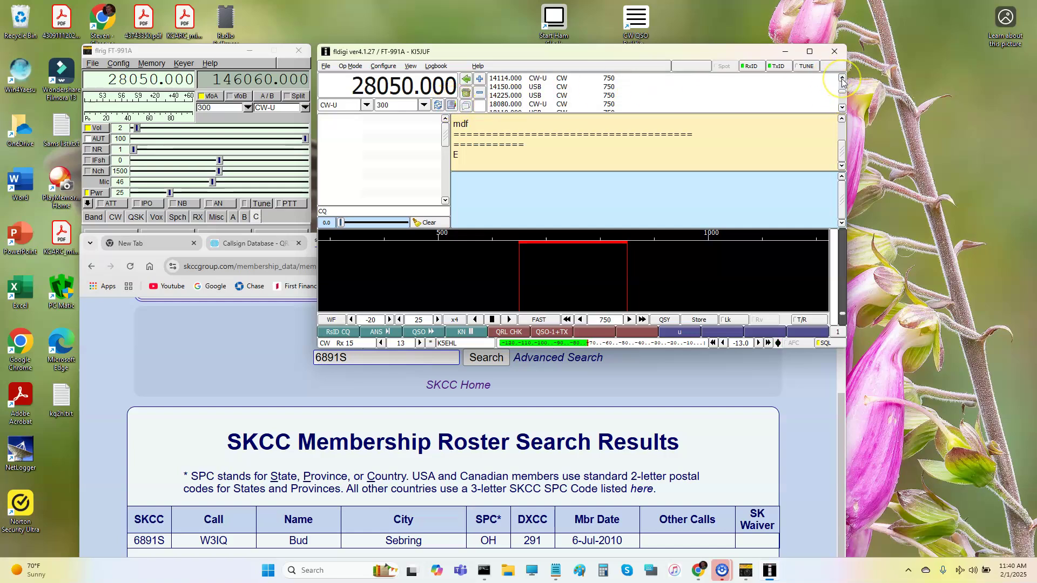
{"action": "left_click", "coordinate": [842, 78]}
{"action": "double_click", "coordinate": [505, 89]}
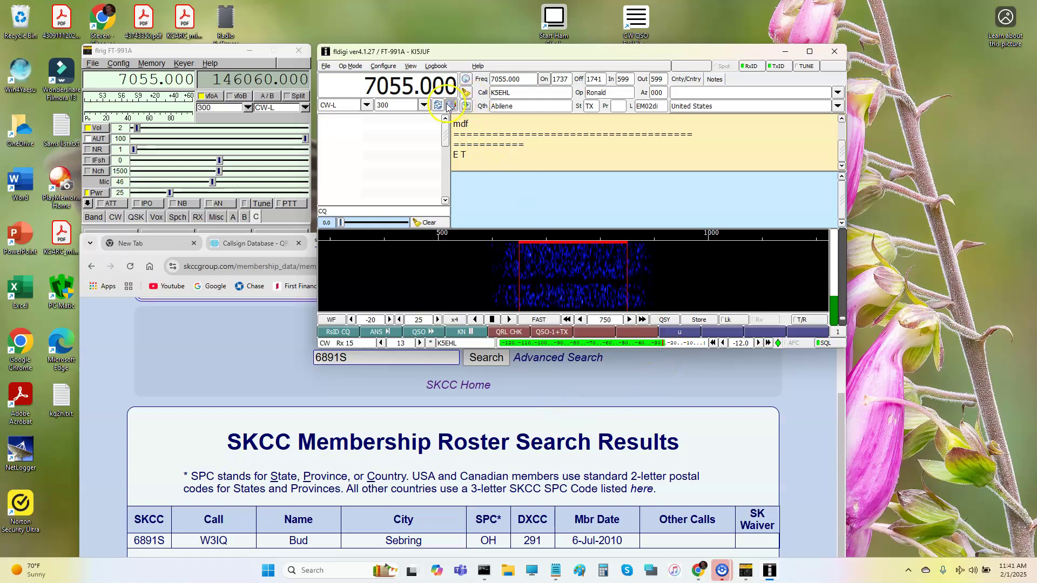
Retune the rig to the stored 14050.000 CW-U memory.
{"action": "left_click", "coordinate": [466, 105]}
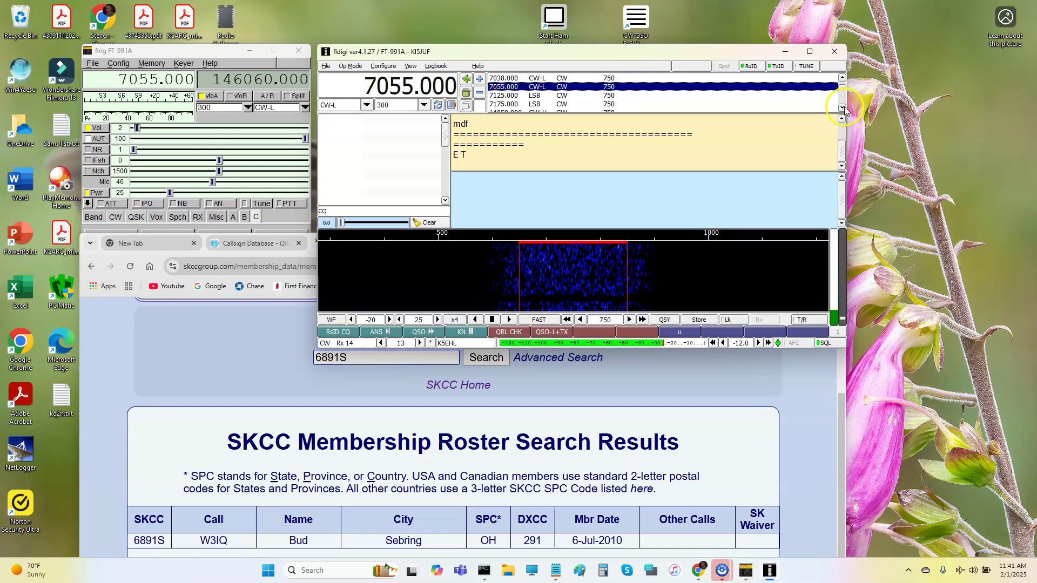
{"action": "scroll", "coordinate": [842, 107], "scroll_direction": "down", "scroll_amount": 1}
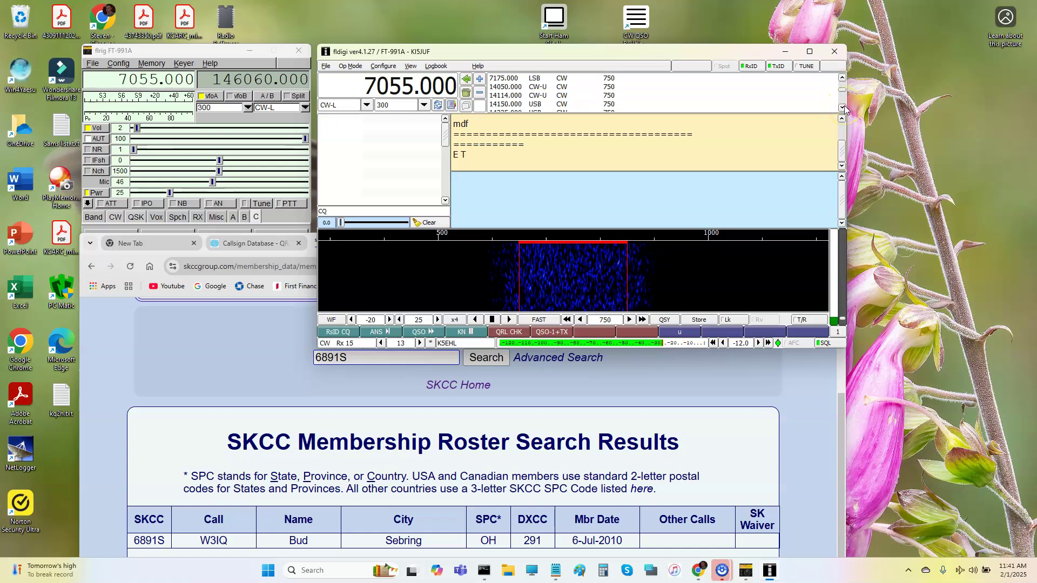
{"action": "left_click", "coordinate": [501, 87]}
{"action": "left_click", "coordinate": [501, 88]}
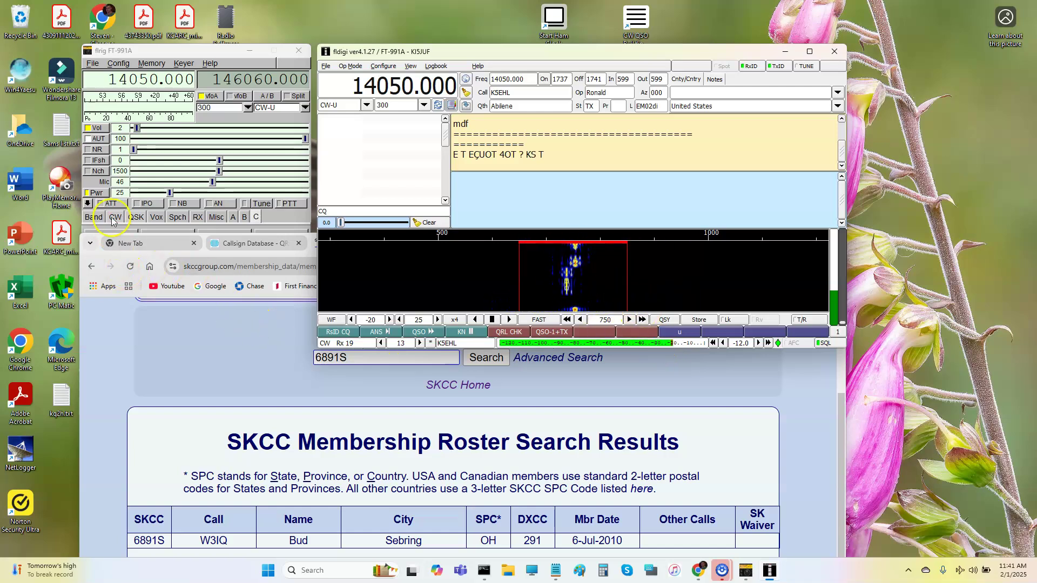
Show flrig's CW macro set and set fldigi's receive tone to 901 Hz.
{"action": "left_click", "coordinate": [644, 371]}
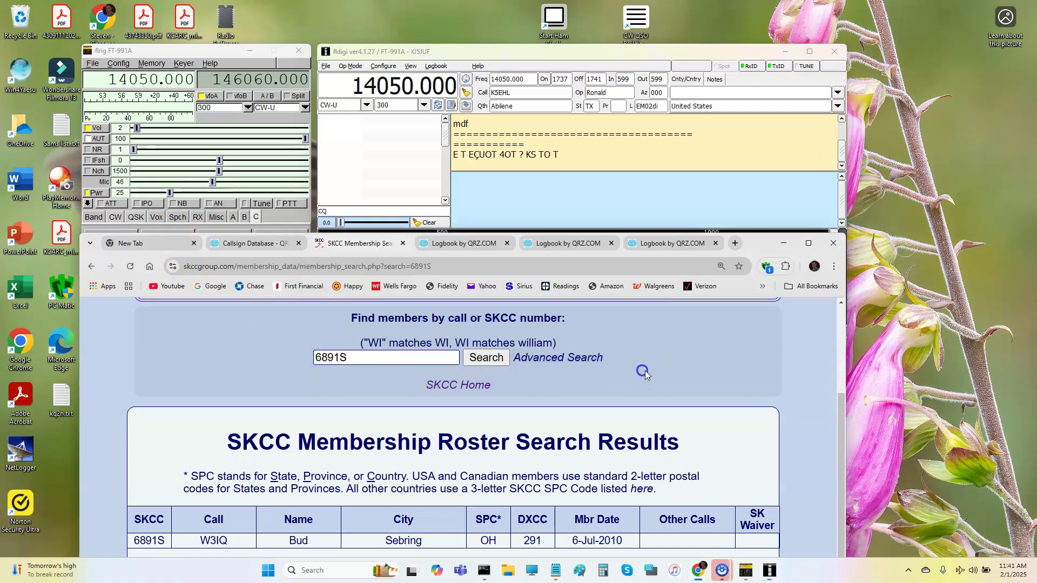
{"action": "left_click_drag", "start_coordinate": [757, 248], "coordinate": [760, 275]}
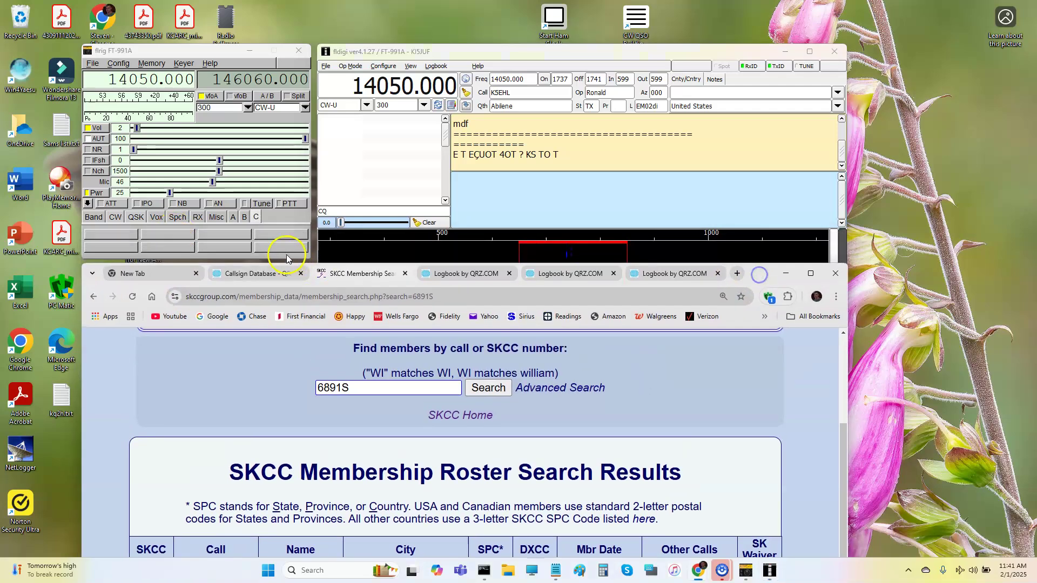
{"action": "left_click", "coordinate": [237, 216]}
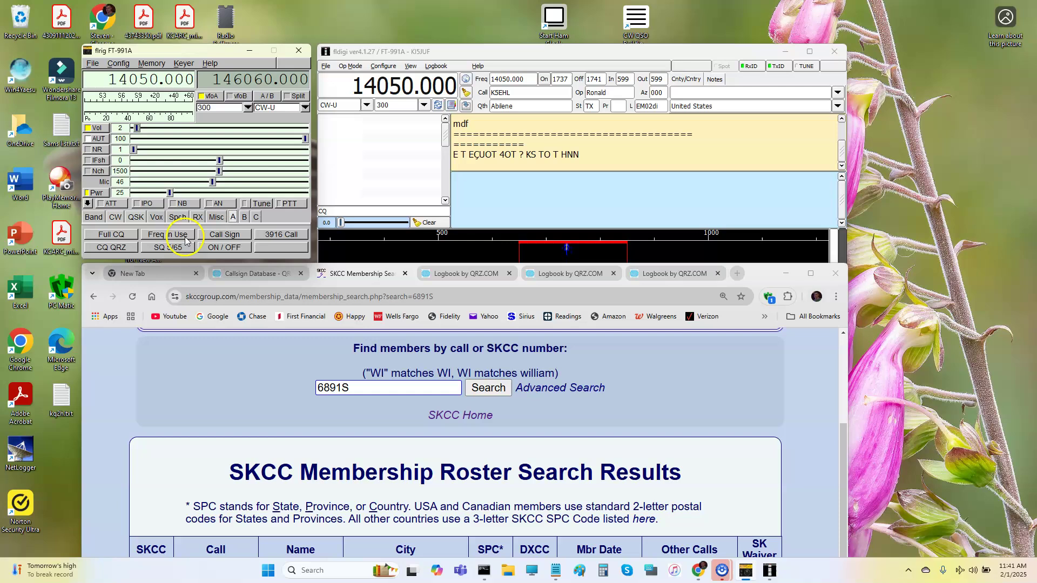
{"action": "left_click", "coordinate": [244, 218]}
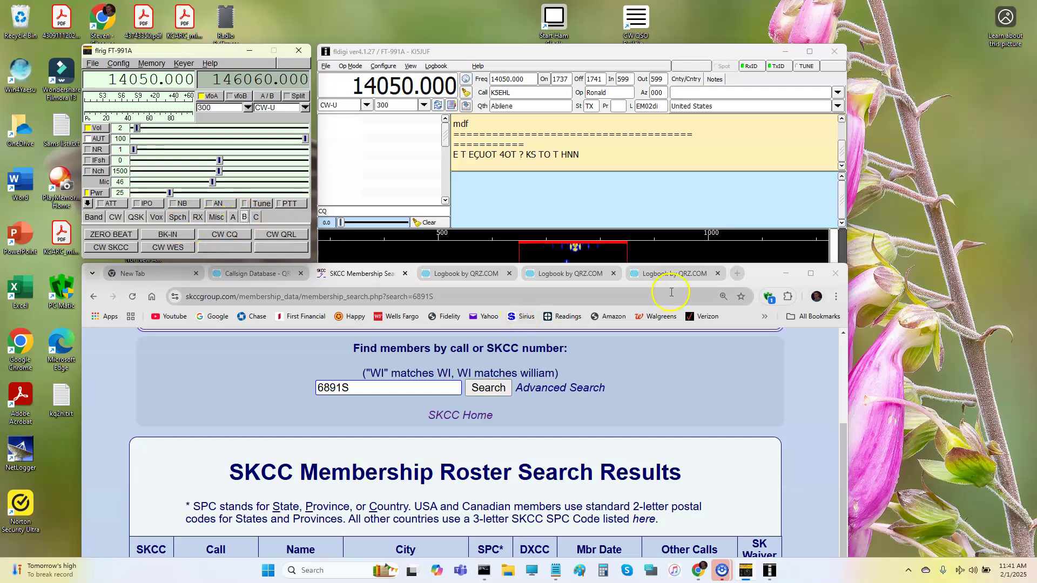
{"action": "left_click", "coordinate": [655, 255]}
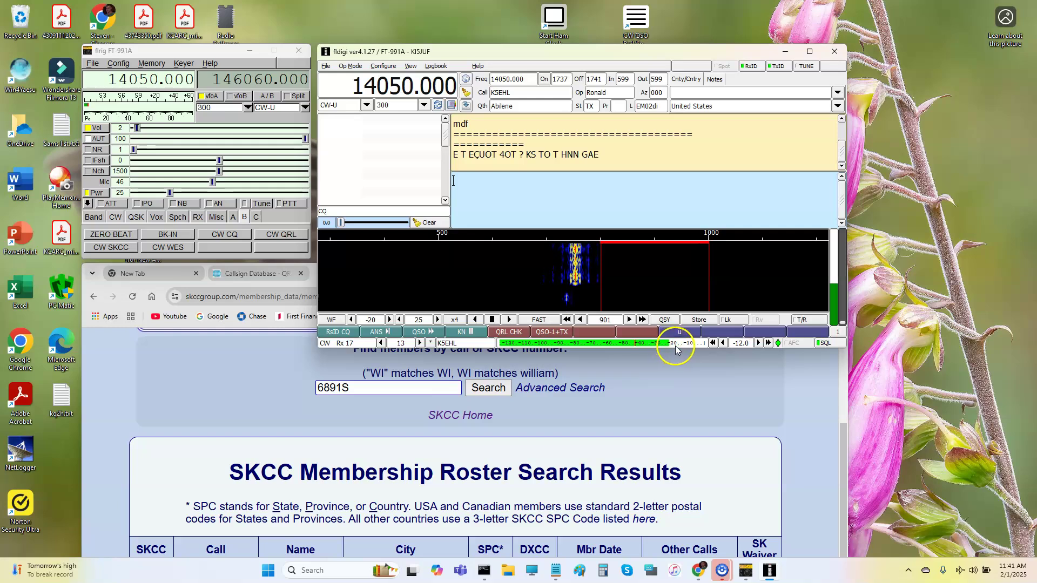
Adjust the waterfall upper signal level to -29.
{"action": "left_click", "coordinate": [357, 323]}
{"action": "left_click", "coordinate": [389, 320]}
{"action": "left_click", "coordinate": [389, 320]}
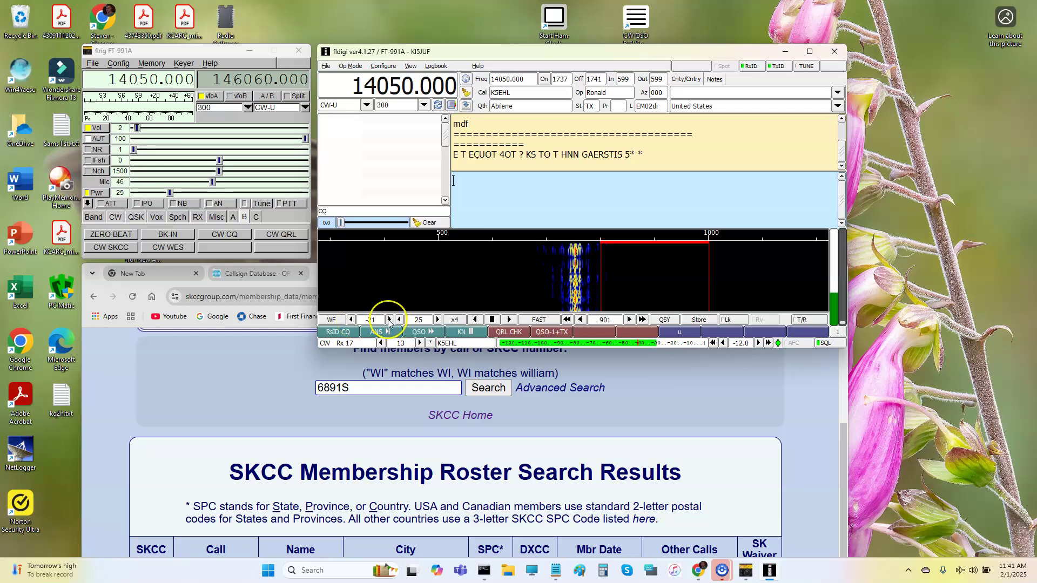
{"action": "left_click", "coordinate": [388, 320]}
{"action": "left_click", "coordinate": [389, 320]}
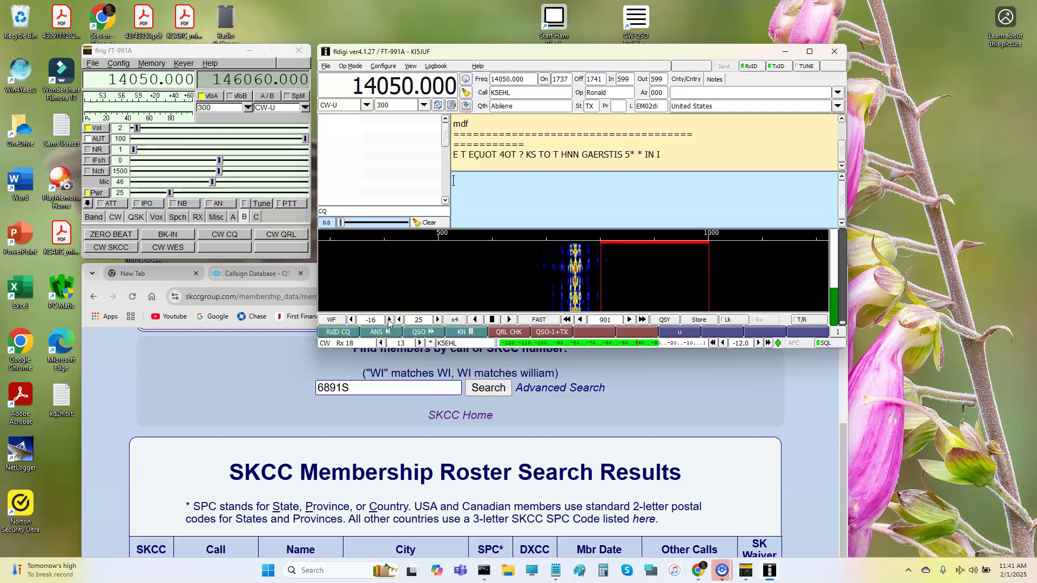
{"action": "left_click", "coordinate": [389, 320]}
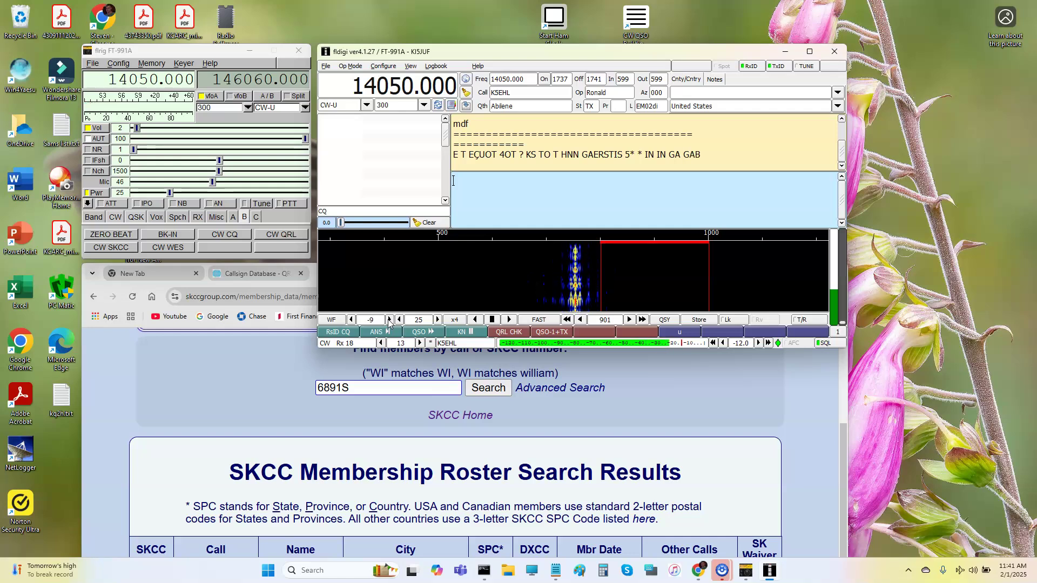
{"action": "left_click", "coordinate": [389, 320]}
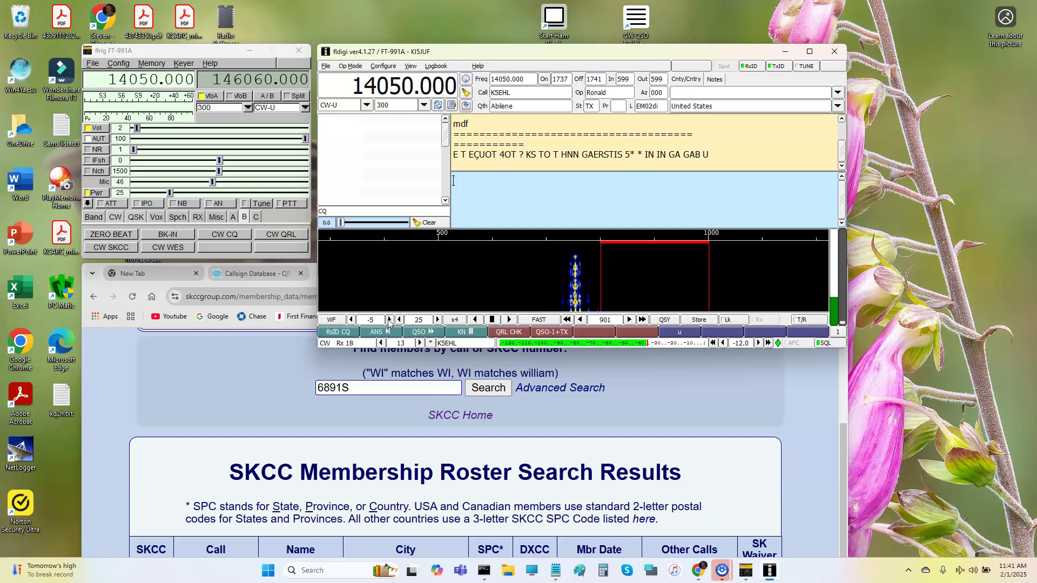
{"action": "left_click", "coordinate": [389, 320]}
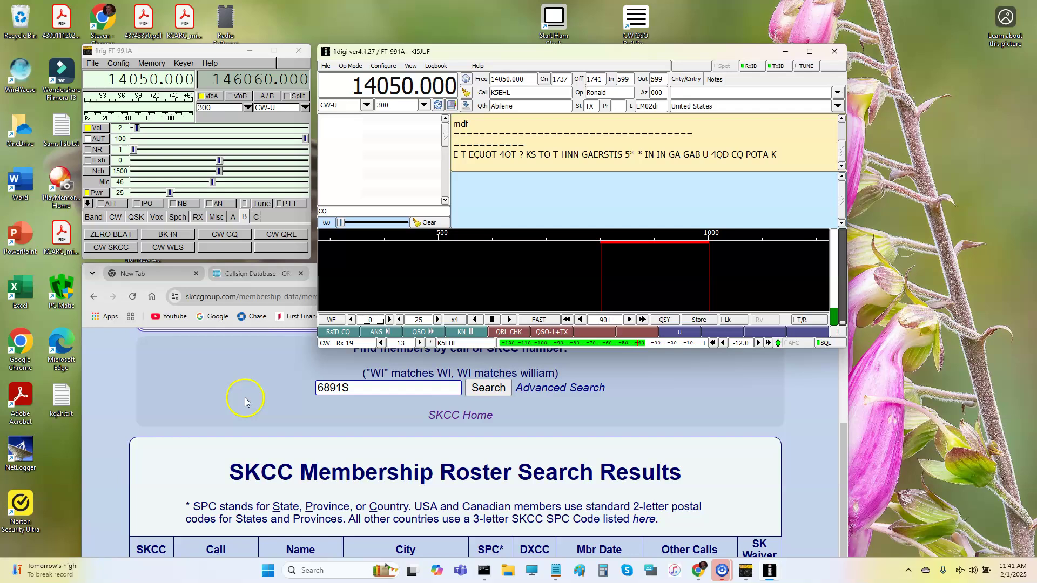
{"action": "left_click", "coordinate": [351, 320]}
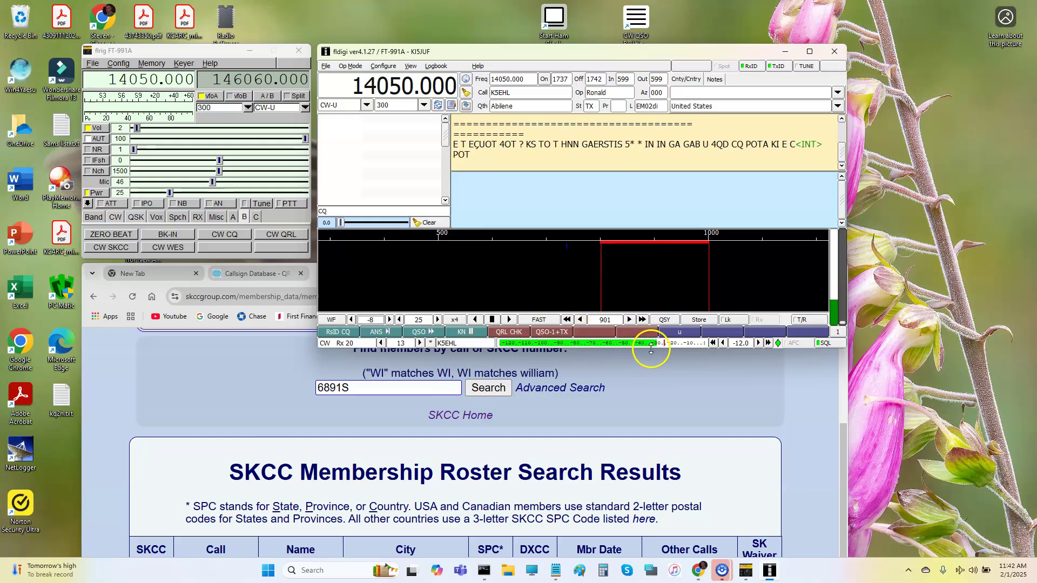
{"action": "left_click", "coordinate": [352, 320]}
{"action": "left_click", "coordinate": [352, 320]}
{"action": "left_click", "coordinate": [351, 320]}
{"action": "left_click", "coordinate": [352, 320]}
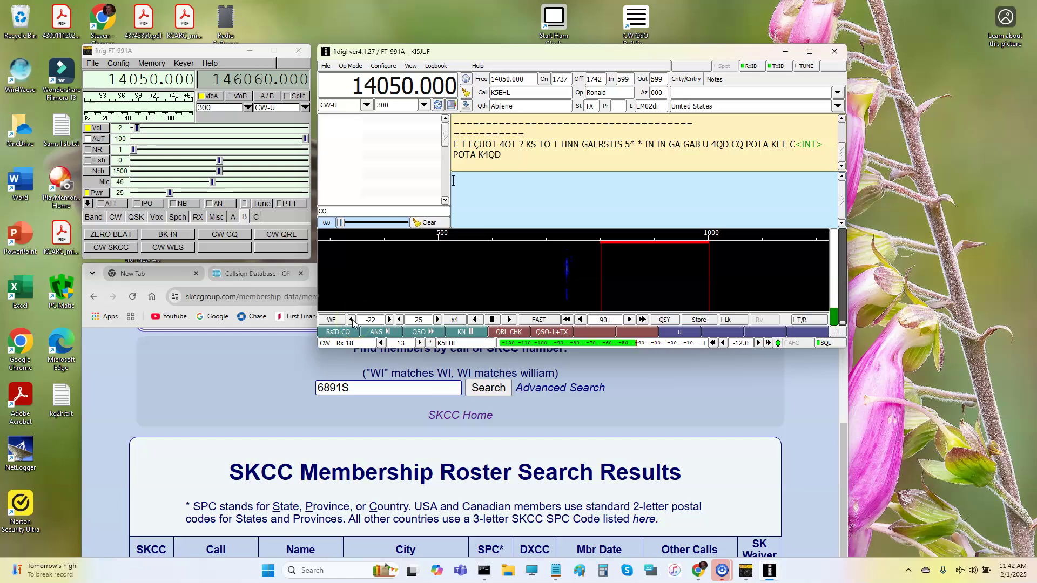
{"action": "left_click", "coordinate": [352, 320]}
{"action": "left_click", "coordinate": [351, 320]}
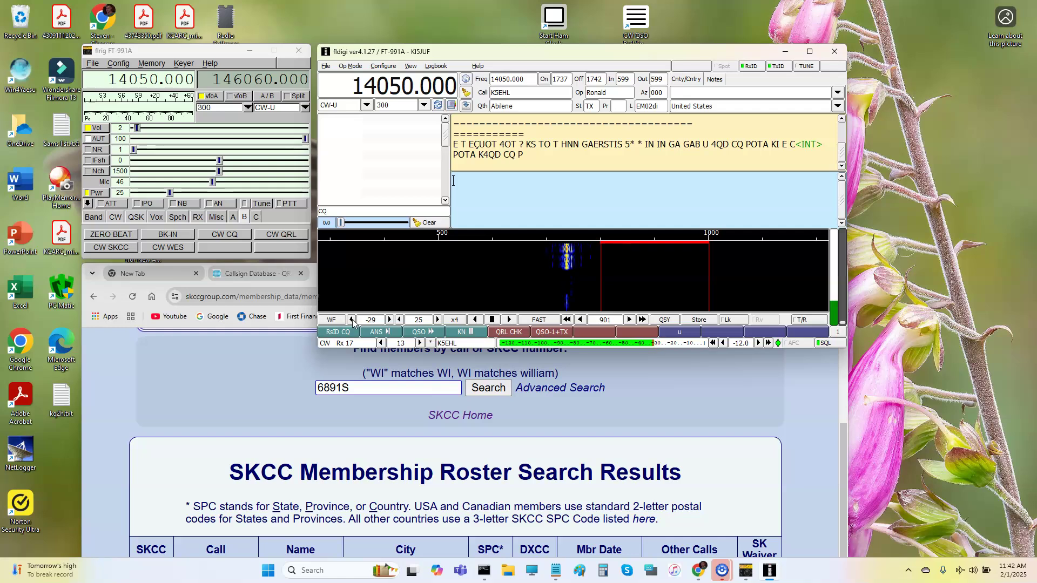
Zero beat and QSY so the rig reads 14050.131 with the signal at 750 Hz.
{"action": "left_click", "coordinate": [122, 232]}
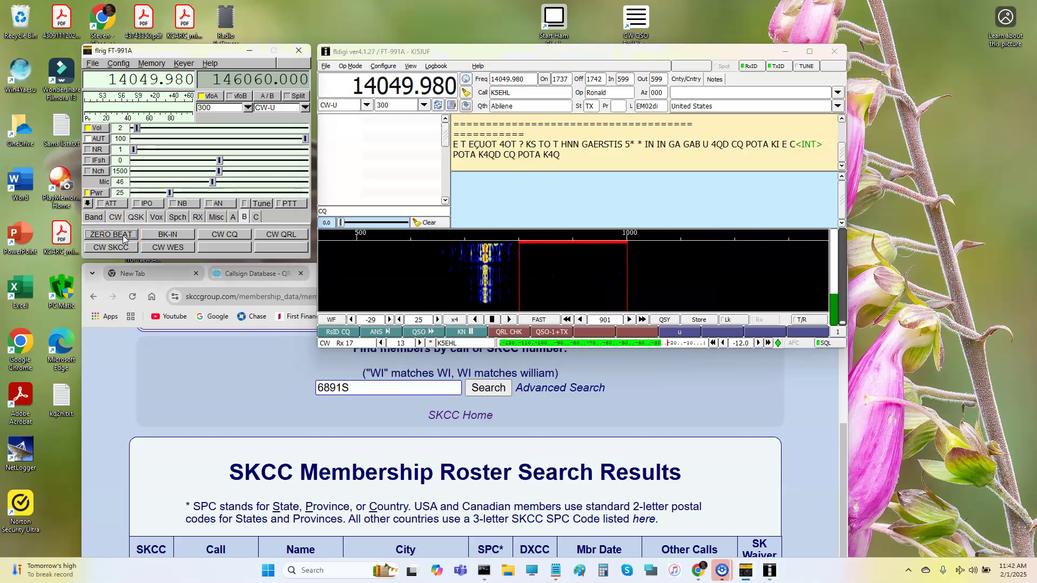
{"action": "left_click", "coordinate": [151, 248]}
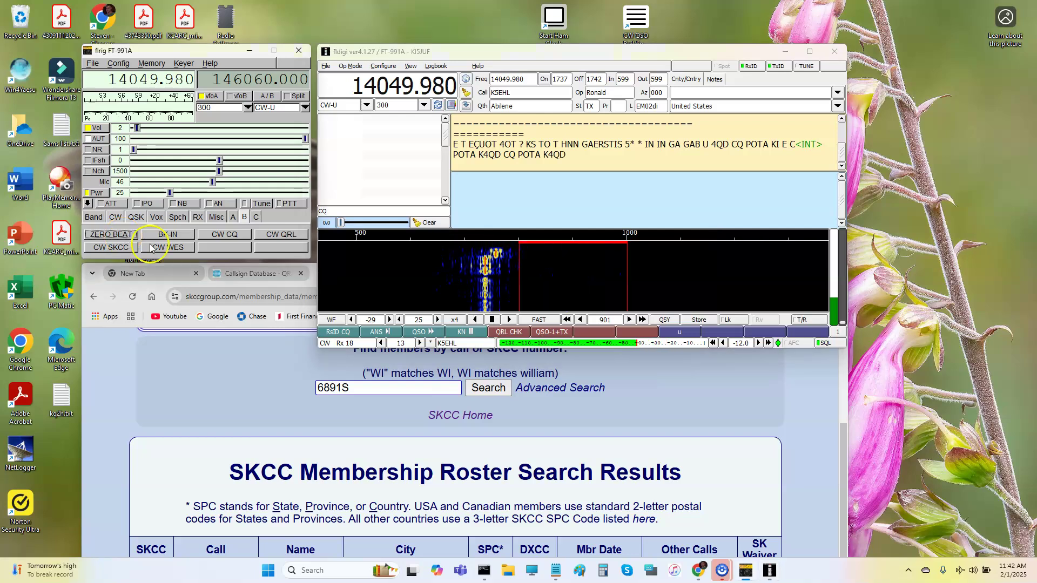
{"action": "left_click", "coordinate": [664, 320]}
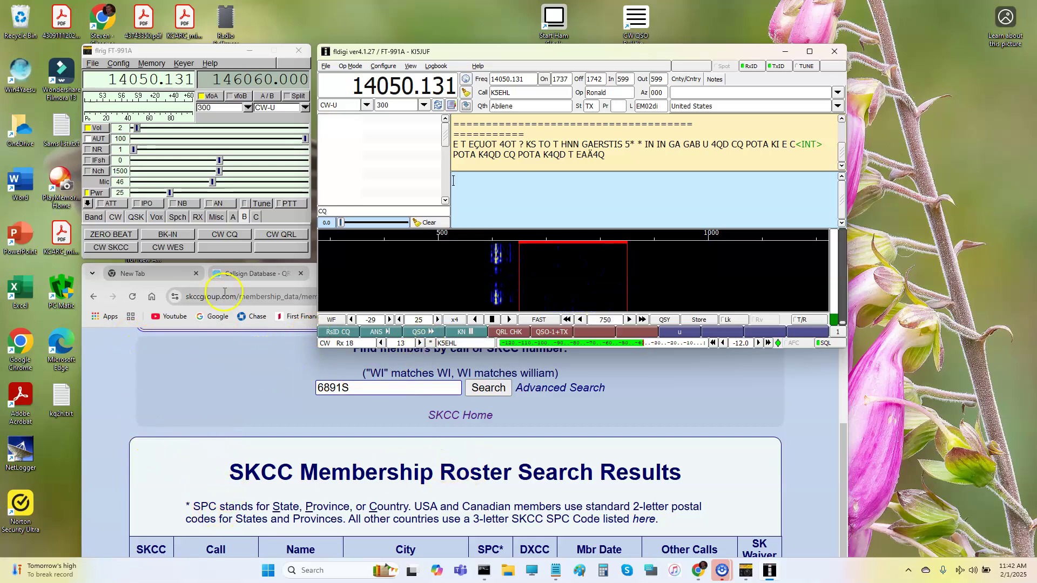
Lower the waterfall upper signal level to -36.
{"action": "left_click", "coordinate": [389, 319]}
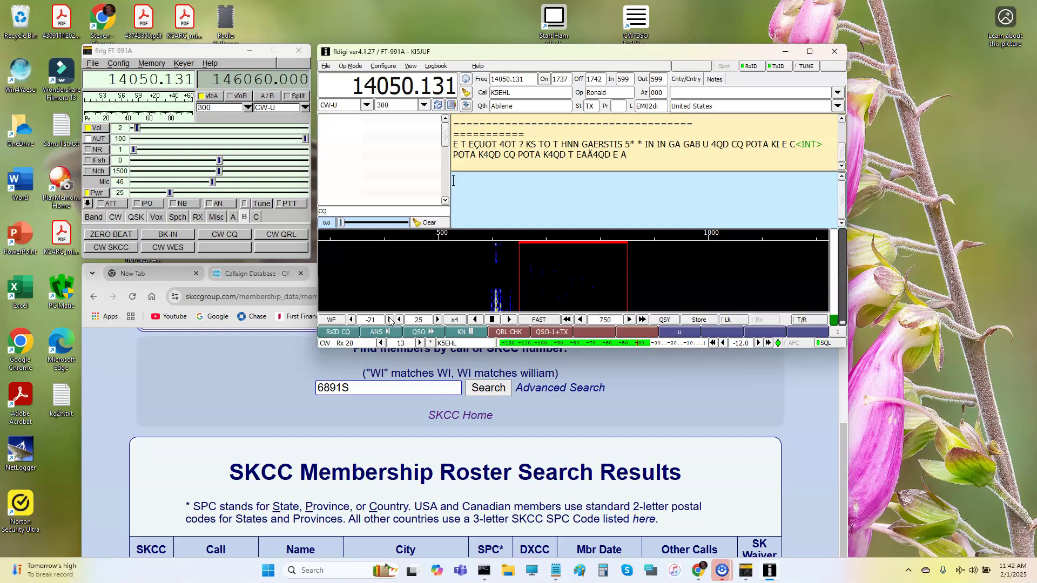
{"action": "left_click", "coordinate": [389, 319]}
{"action": "left_click", "coordinate": [352, 319]}
{"action": "left_click", "coordinate": [351, 319]}
{"action": "left_click", "coordinate": [351, 320]}
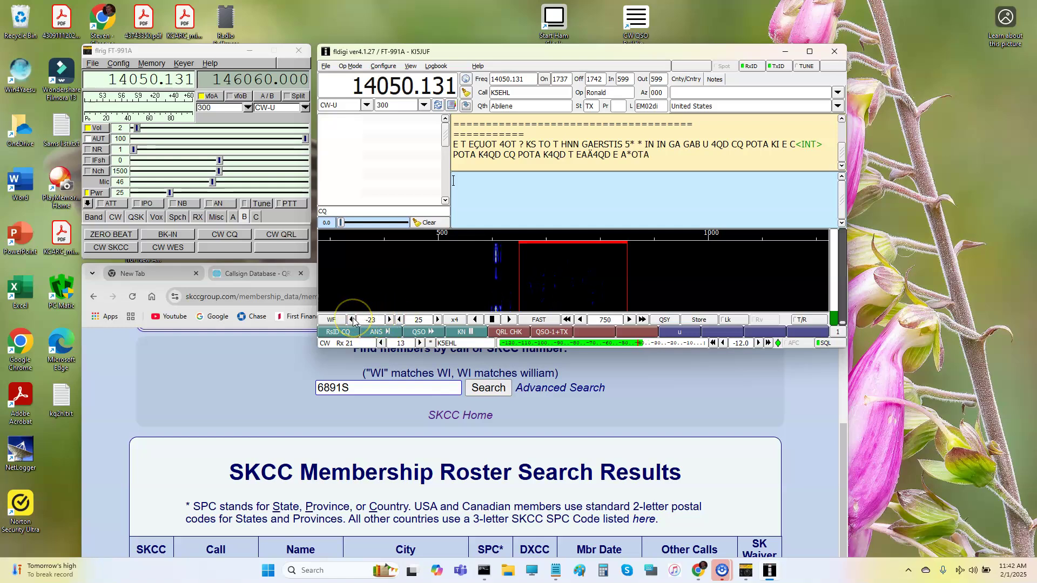
{"action": "left_click", "coordinate": [351, 319]}
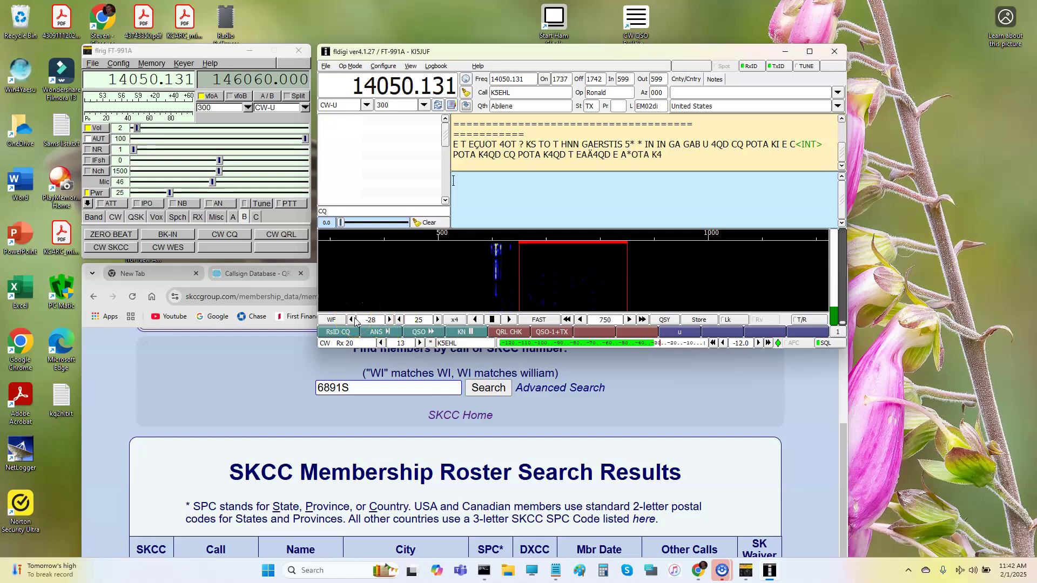
{"action": "left_click", "coordinate": [351, 319]}
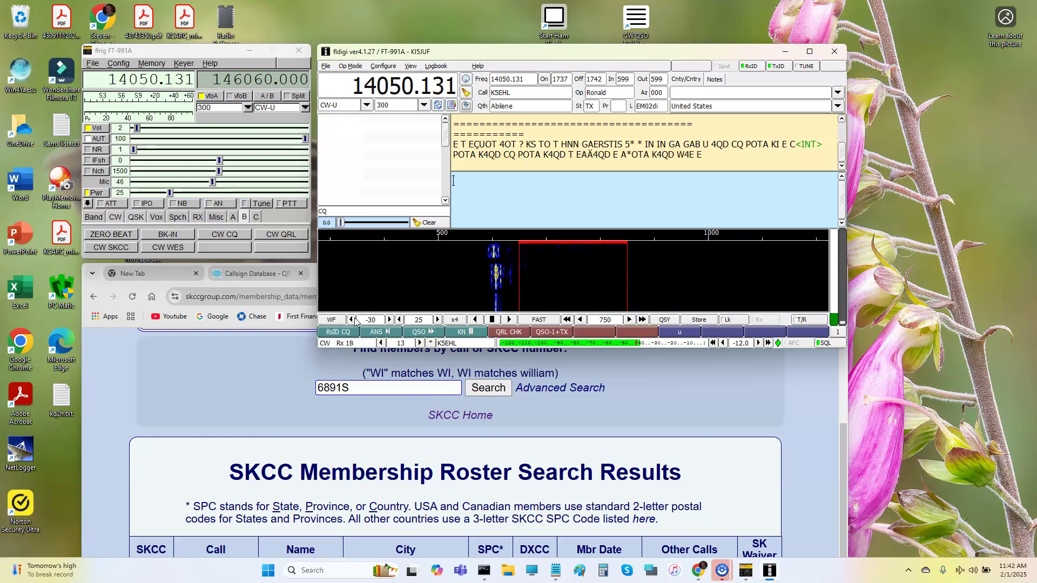
{"action": "left_click", "coordinate": [355, 320]}
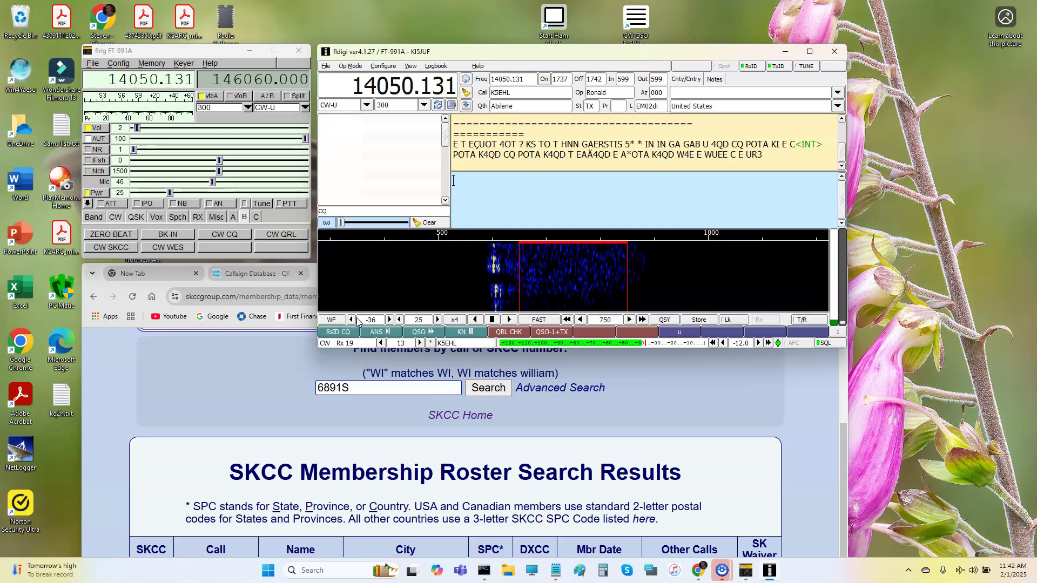
Set the squelch threshold on the signal meter and drop the waterfall level to -40.
{"action": "left_click", "coordinate": [389, 319]}
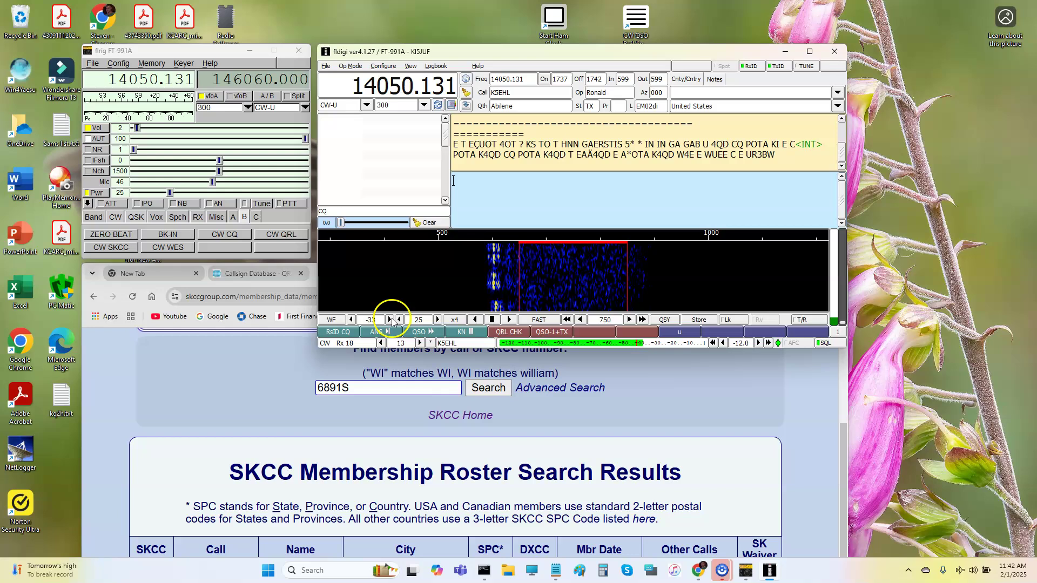
{"action": "left_click", "coordinate": [389, 319]}
{"action": "left_click", "coordinate": [642, 344]}
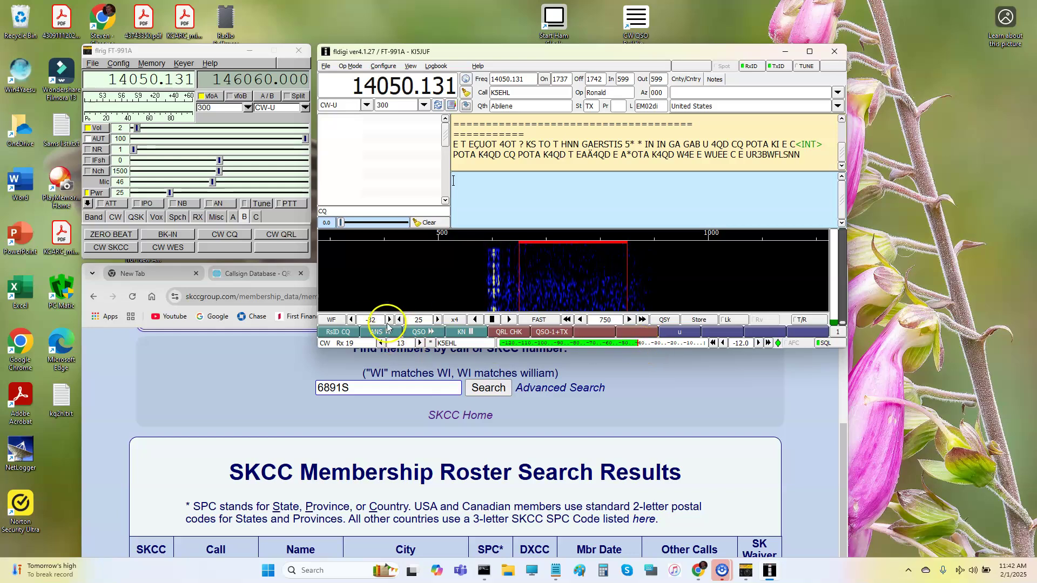
{"action": "left_click", "coordinate": [352, 319]}
{"action": "left_click", "coordinate": [351, 320]}
{"action": "left_click", "coordinate": [352, 319]}
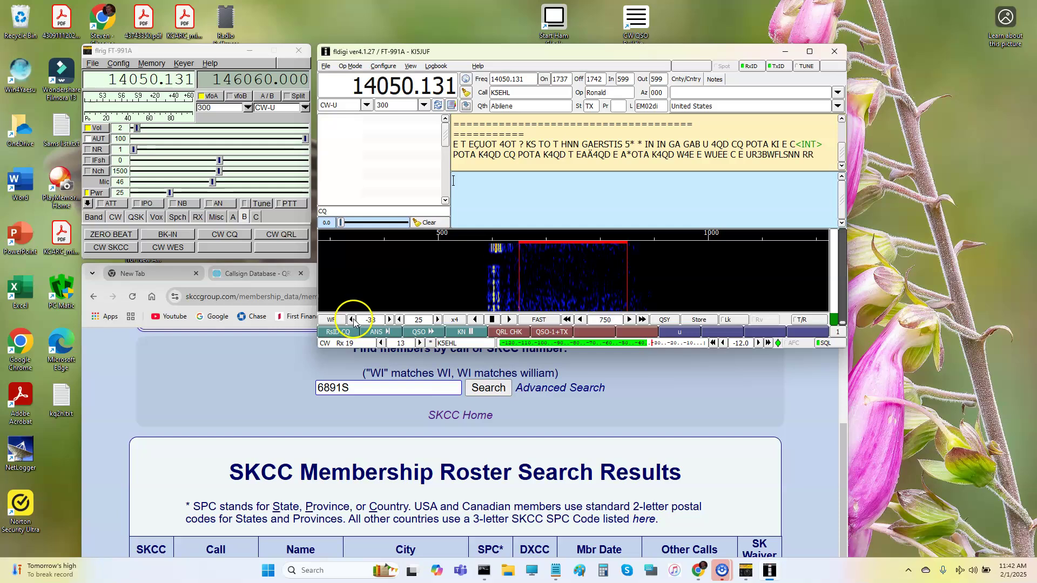
{"action": "left_click", "coordinate": [352, 320]}
{"action": "left_click", "coordinate": [352, 320]}
{"action": "left_click", "coordinate": [352, 320]}
{"action": "left_click", "coordinate": [351, 319]}
{"action": "left_click", "coordinate": [352, 319]}
{"action": "left_click", "coordinate": [352, 319]}
{"action": "left_click", "coordinate": [352, 319]}
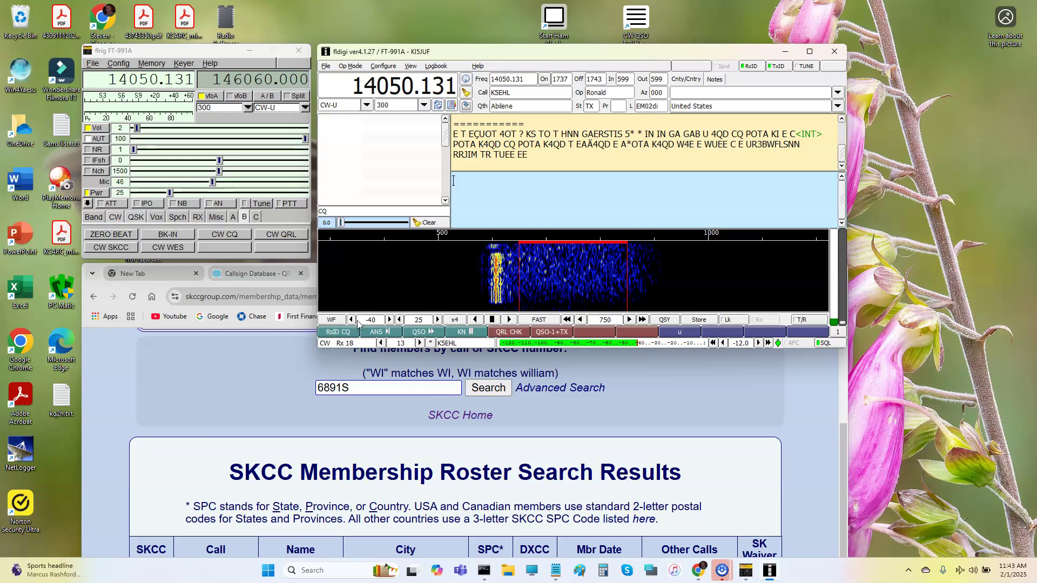
Bring the waterfall level back to -25 and tune onto the CW signal near 14050.010.
{"action": "left_click", "coordinate": [363, 320]}
{"action": "left_click", "coordinate": [389, 319]}
{"action": "left_click", "coordinate": [389, 320]}
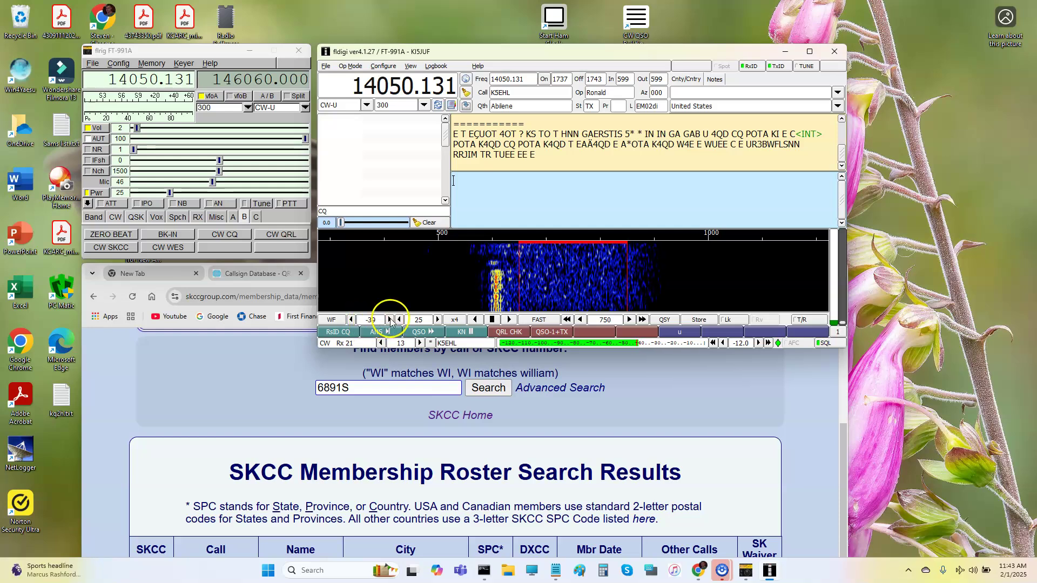
{"action": "left_click", "coordinate": [389, 319]}
{"action": "left_click", "coordinate": [389, 320]}
{"action": "left_click", "coordinate": [389, 319]}
{"action": "left_click", "coordinate": [389, 319]}
{"action": "left_click", "coordinate": [389, 319]}
{"action": "left_click", "coordinate": [389, 320]}
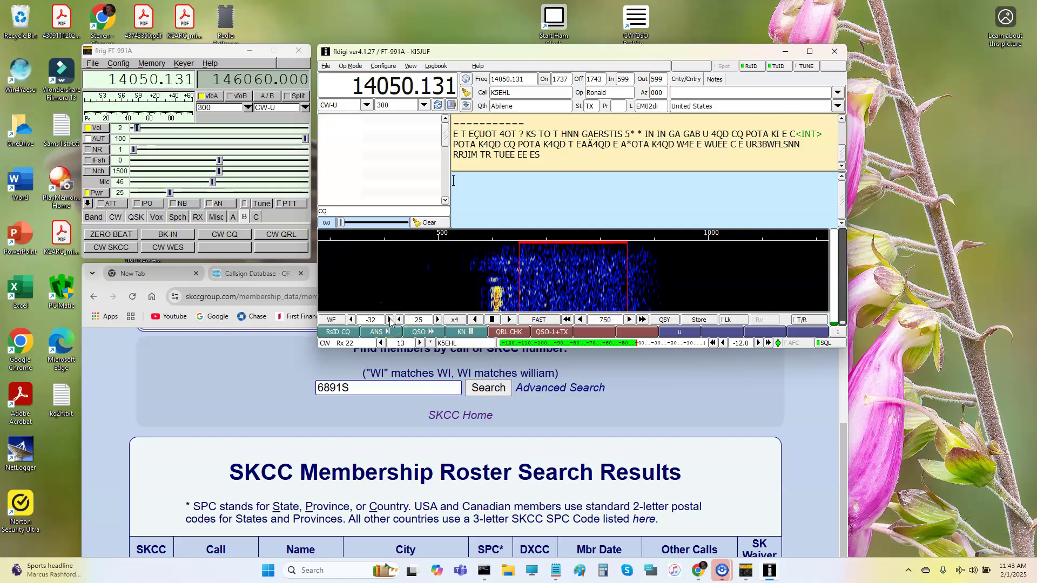
{"action": "left_click", "coordinate": [389, 319]}
{"action": "left_click", "coordinate": [388, 320]}
{"action": "left_click", "coordinate": [389, 319]}
{"action": "left_click", "coordinate": [389, 319]}
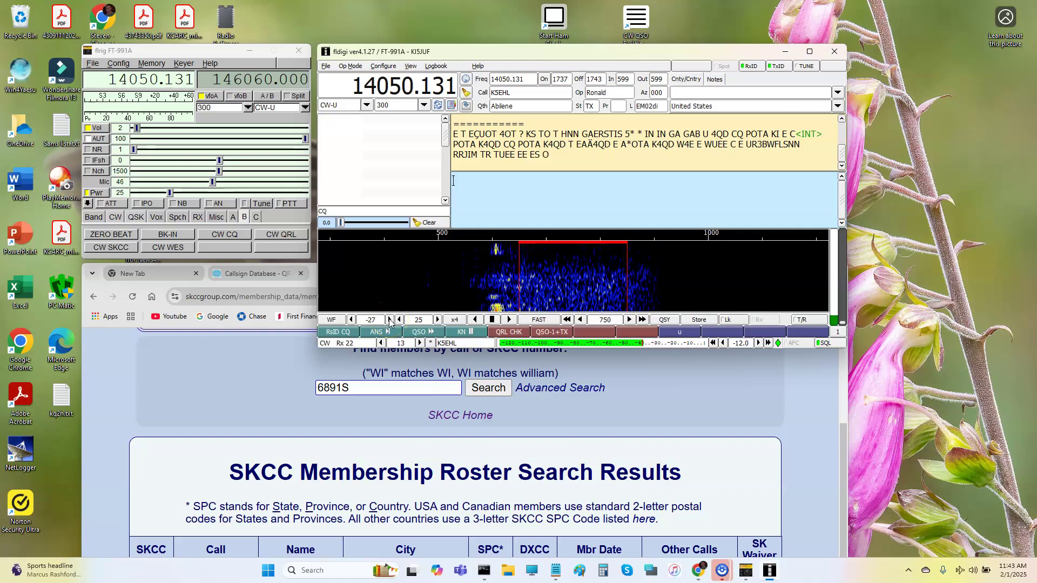
{"action": "left_click", "coordinate": [389, 320]}
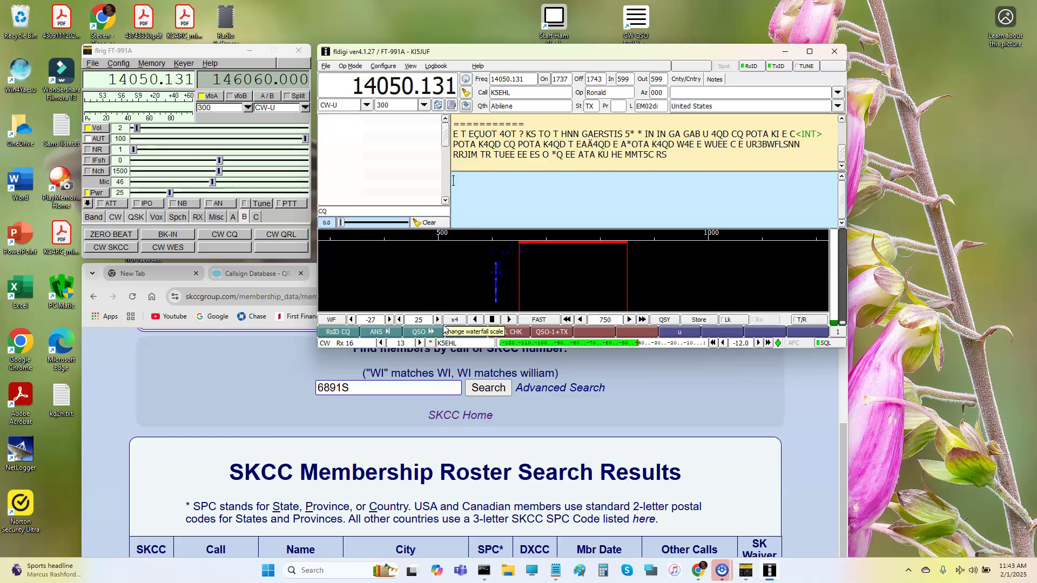
{"action": "left_click", "coordinate": [390, 321]}
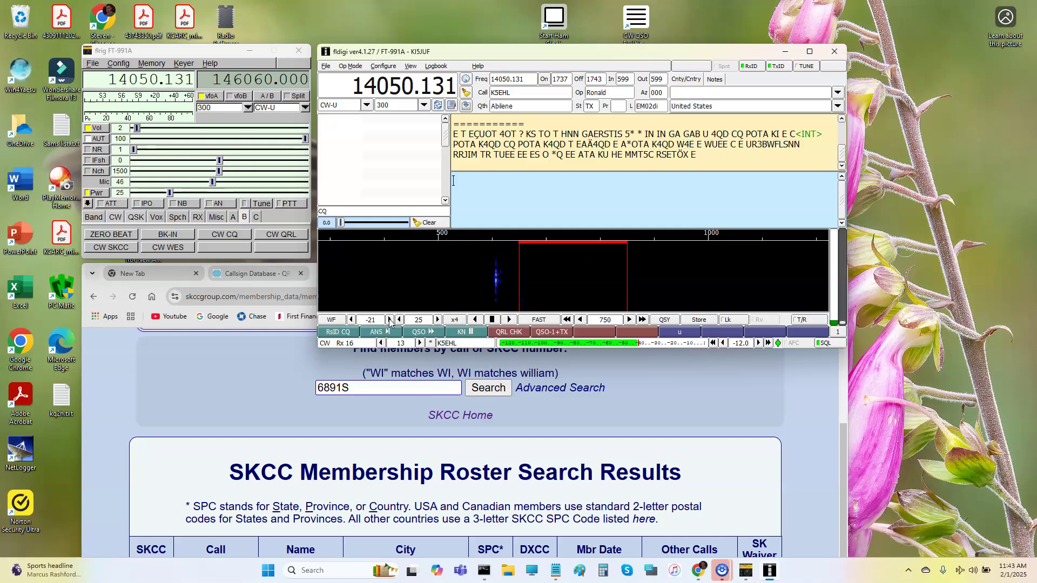
{"action": "left_click", "coordinate": [352, 319]}
{"action": "left_click", "coordinate": [390, 320]}
{"action": "left_click", "coordinate": [389, 319]}
{"action": "left_click", "coordinate": [416, 295]}
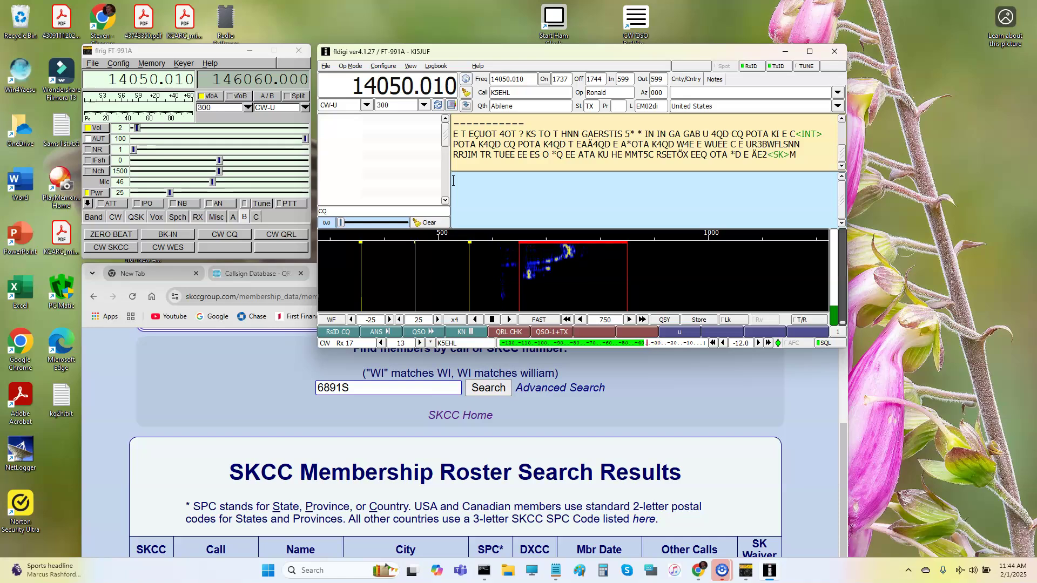
Retune fldigi to 14050.000, then cycle the display through FFT and SIG back to the waterfall.
{"action": "left_click_drag", "start_coordinate": [422, 297], "coordinate": [433, 304]}
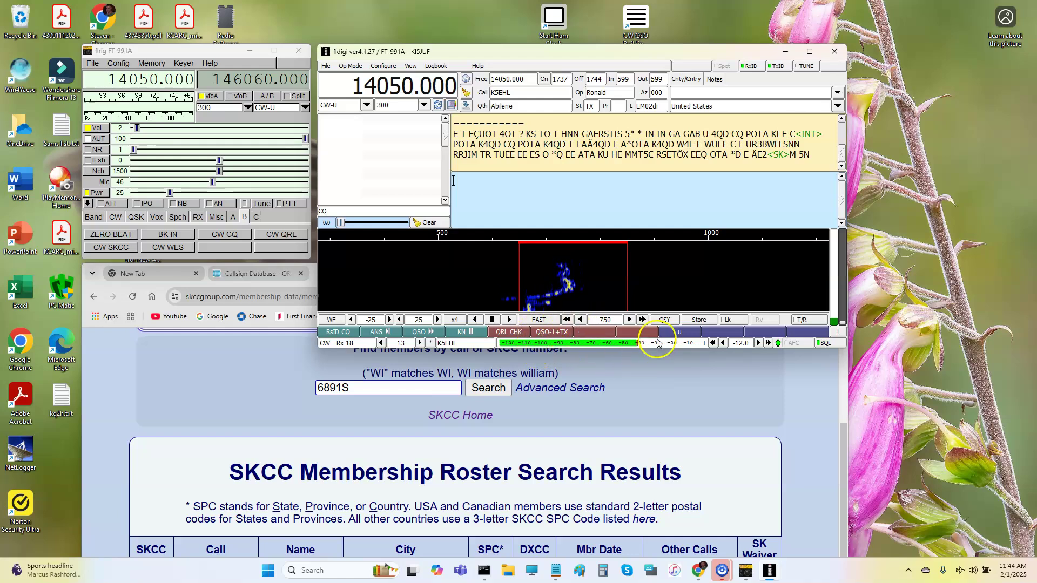
{"action": "left_click", "coordinate": [332, 320]}
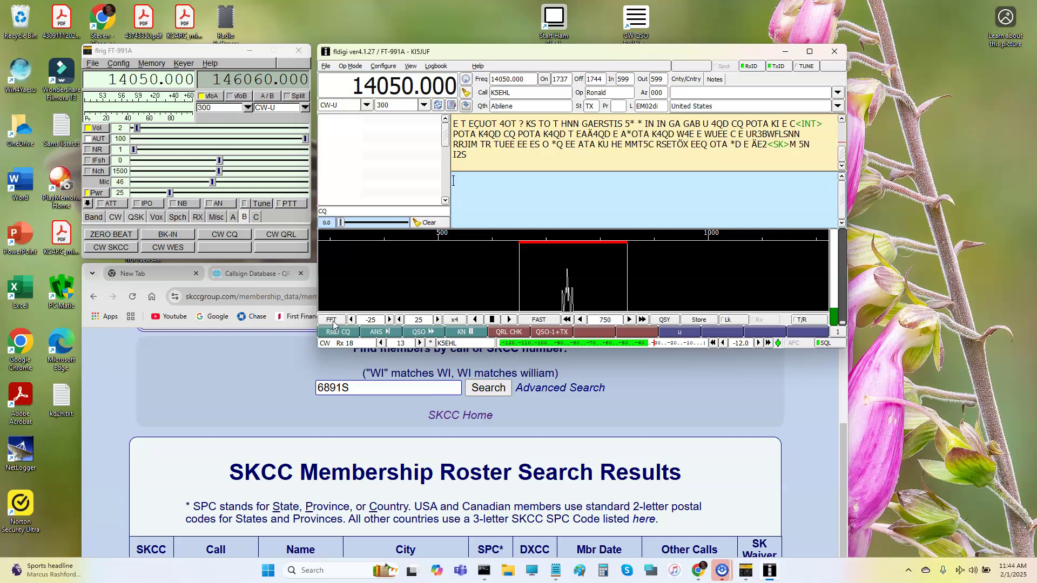
{"action": "left_click", "coordinate": [333, 322]}
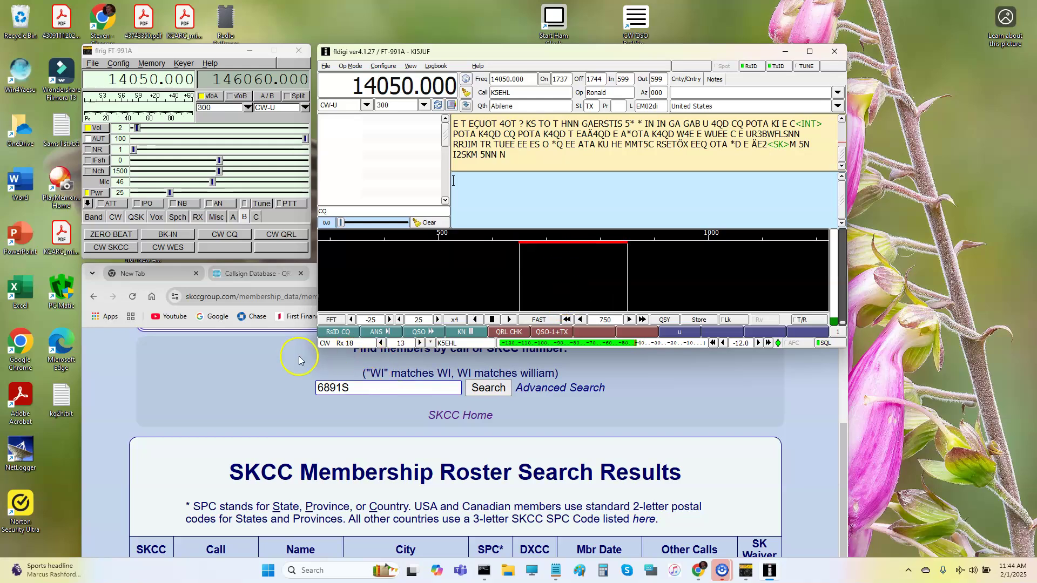
{"action": "left_click", "coordinate": [331, 320]}
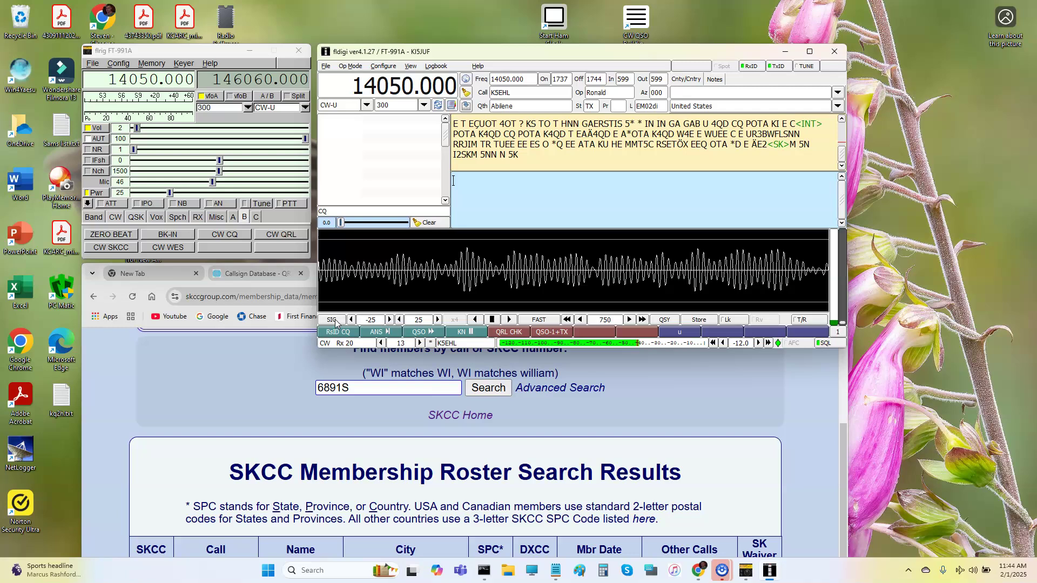
{"action": "left_click", "coordinate": [332, 320]}
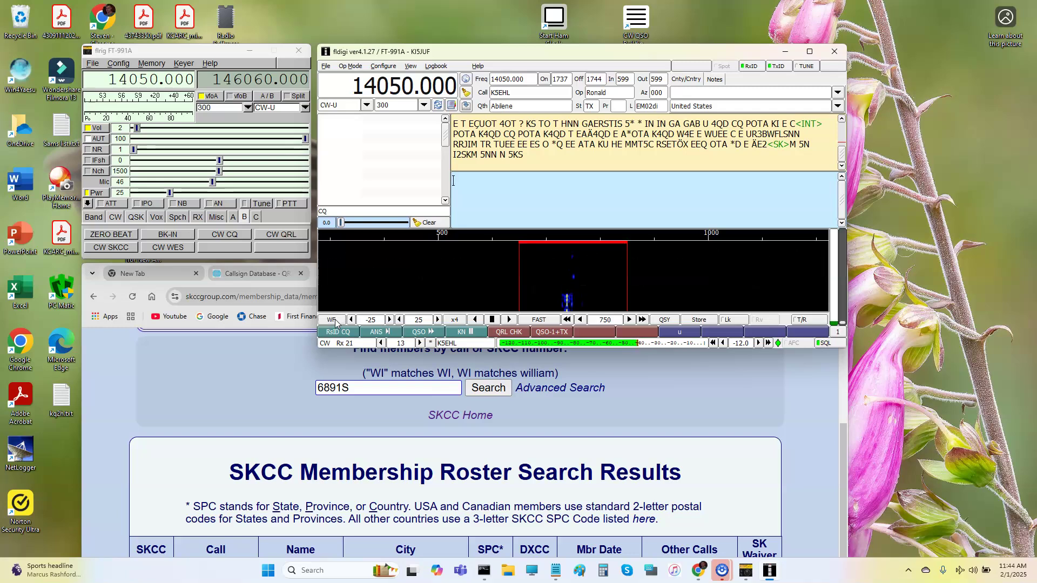
{"action": "left_click", "coordinate": [606, 312]}
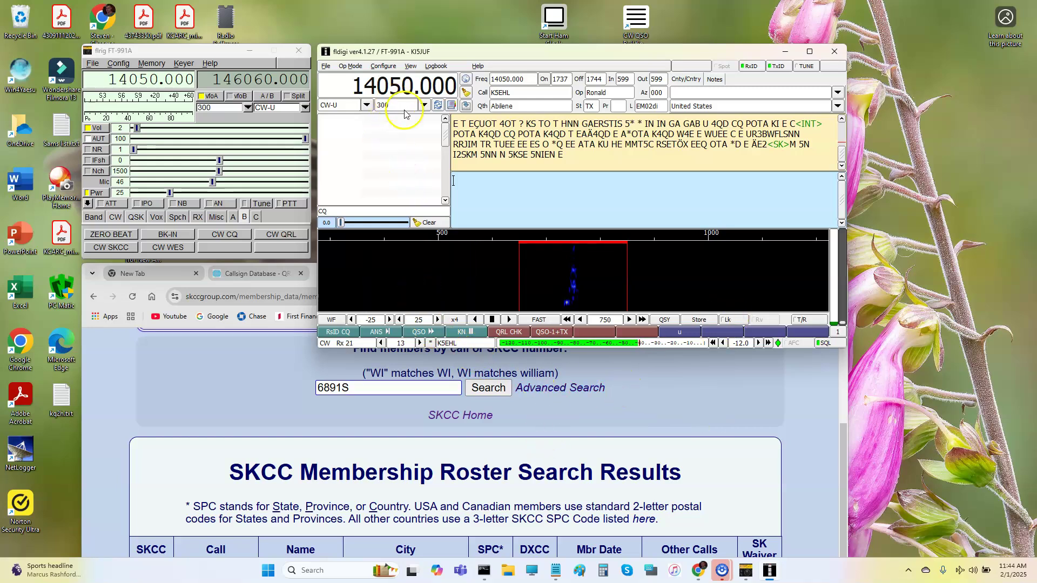
Store the current frequency and pick the 14040 kHz entry from the stored list.
{"action": "left_click", "coordinate": [700, 319]}
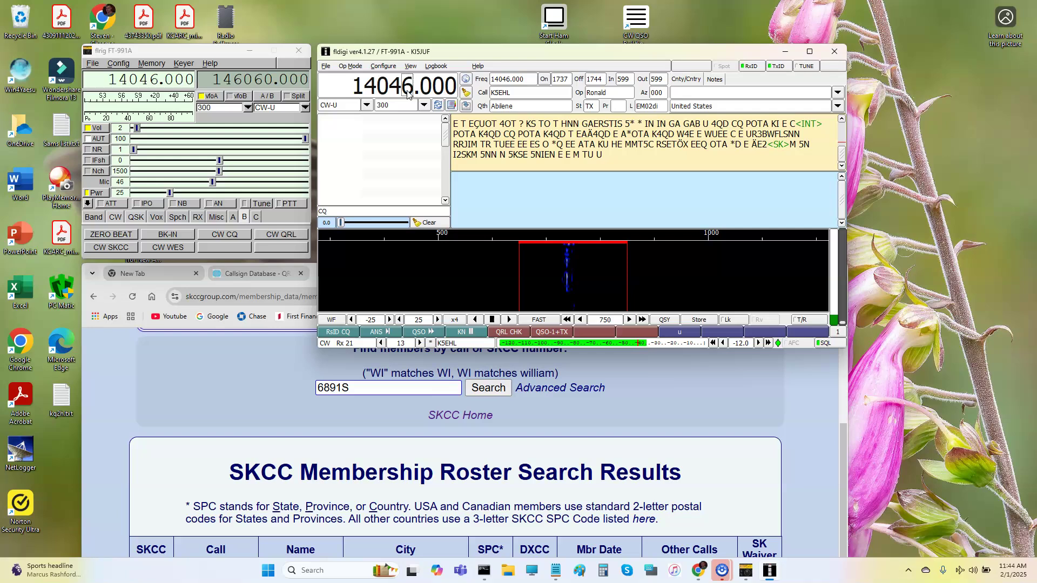
{"action": "scroll", "coordinate": [408, 93], "scroll_direction": "down", "scroll_amount": 1}
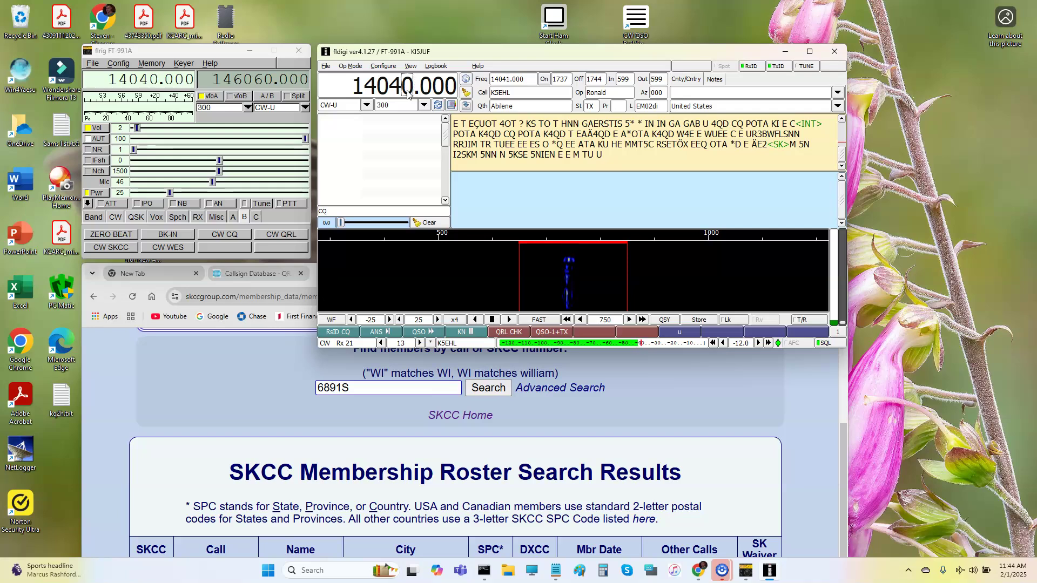
{"action": "right_click", "coordinate": [695, 324]}
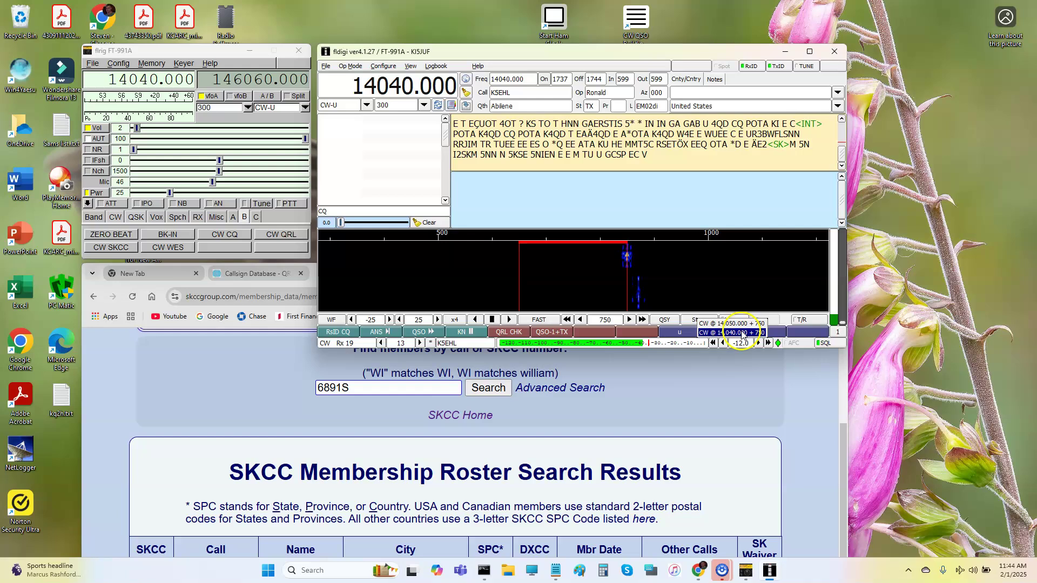
{"action": "left_click", "coordinate": [740, 333]}
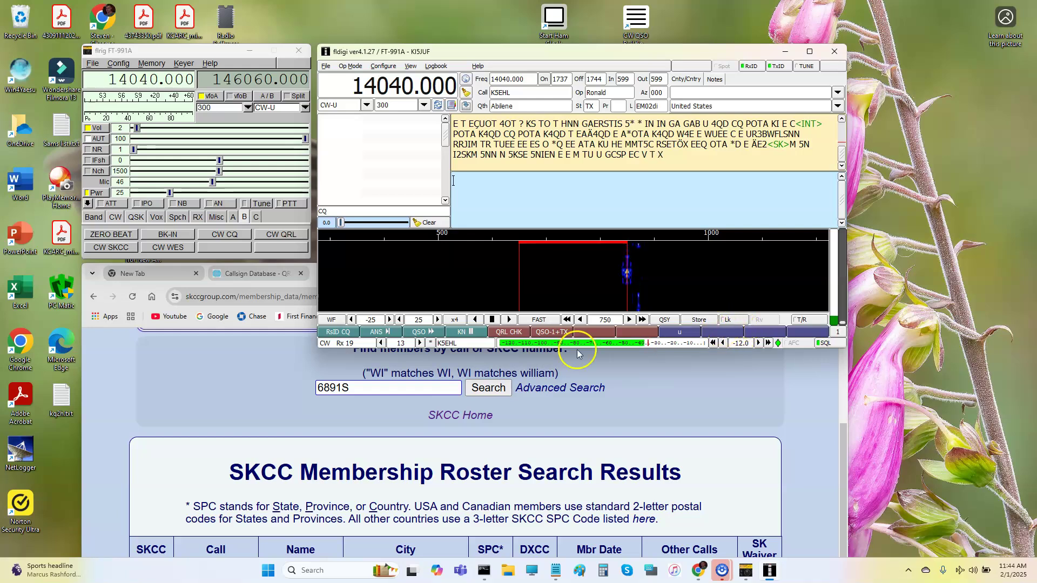
Jump to the stored 14050 kHz entry, then back to the stored 14040 kHz.
{"action": "right_click", "coordinate": [699, 324]}
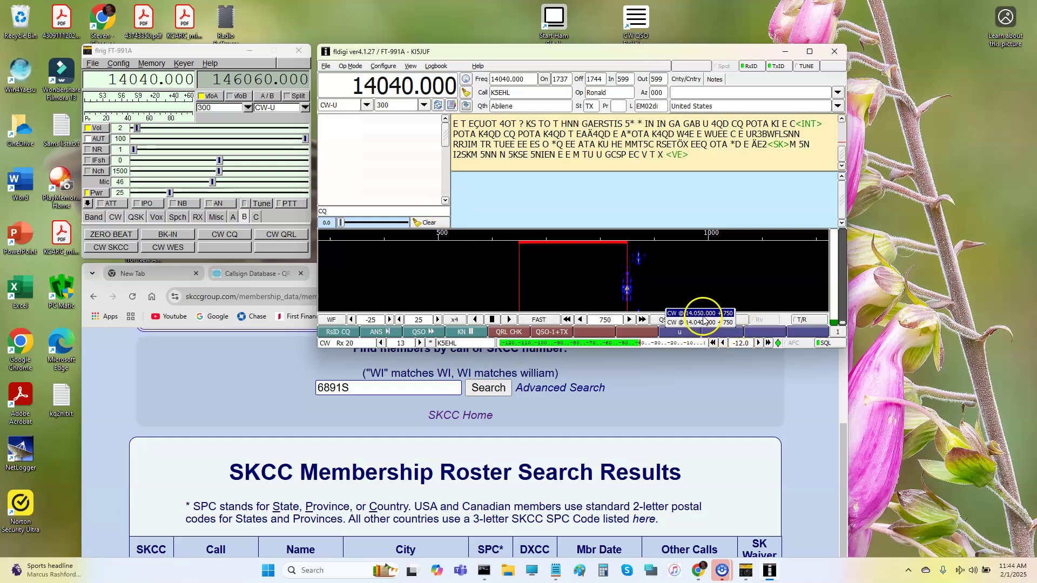
{"action": "left_click", "coordinate": [699, 317]}
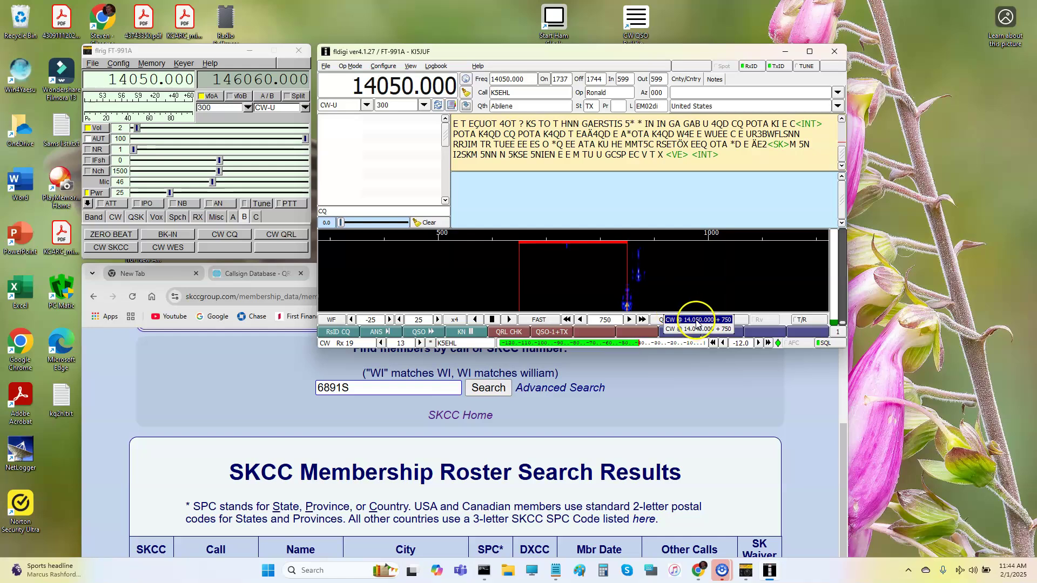
{"action": "right_click", "coordinate": [702, 320]}
{"action": "left_click", "coordinate": [702, 329]}
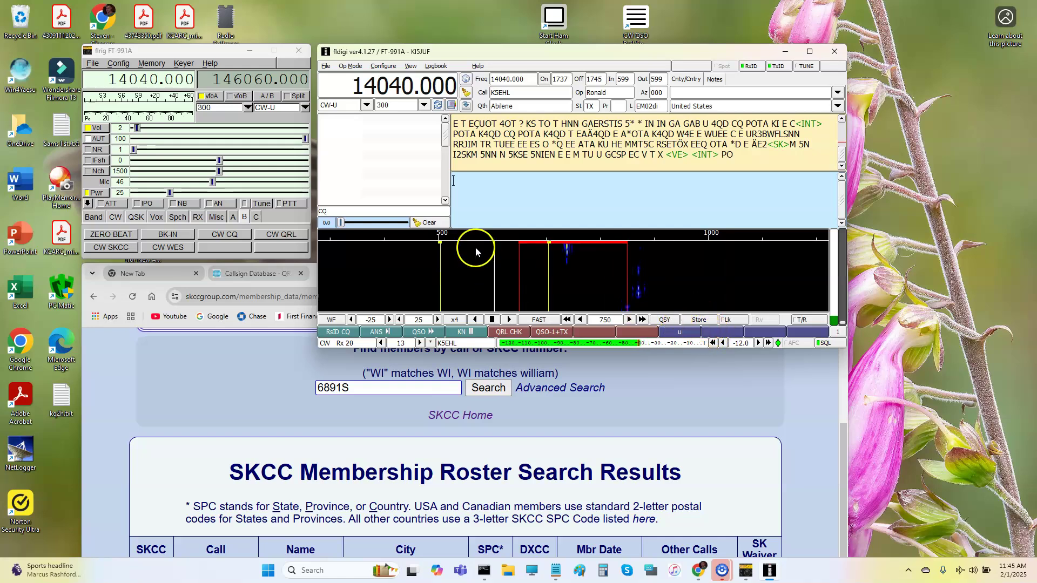
Retune to 14030 kHz and check that it appears in the stored frequency list.
{"action": "left_click", "coordinate": [399, 95]}
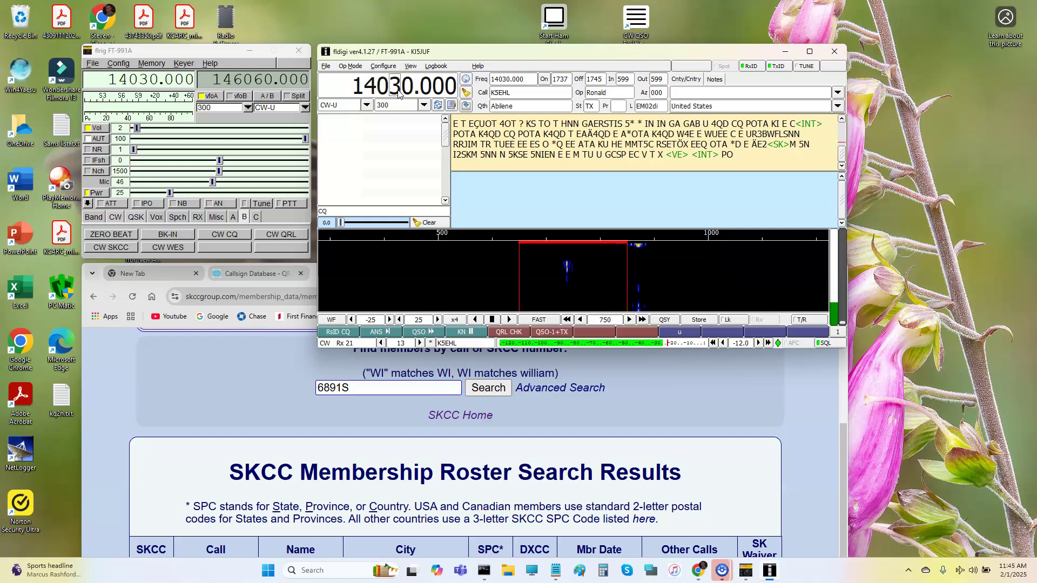
{"action": "right_click", "coordinate": [701, 320]}
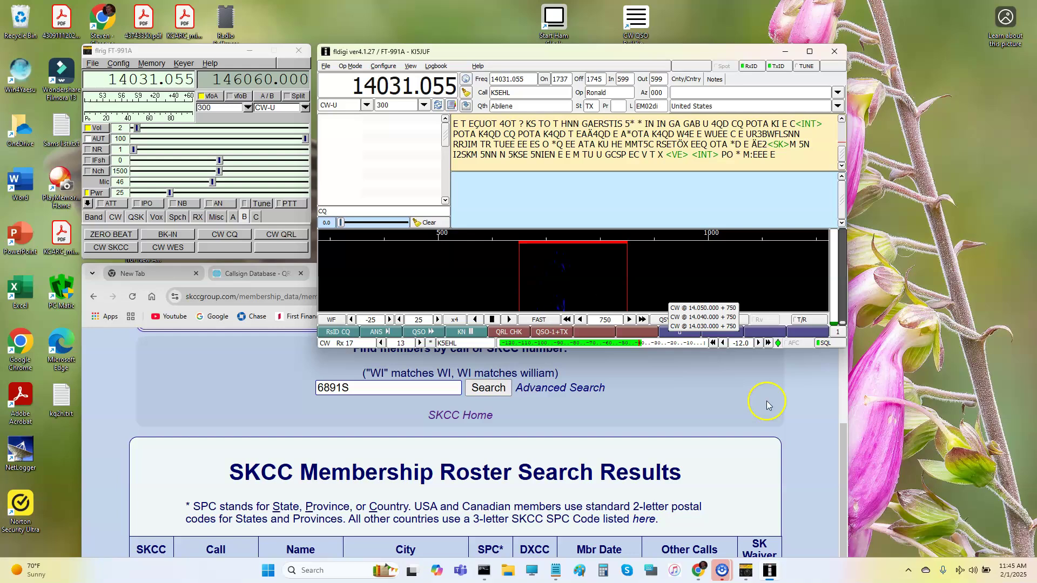
{"action": "left_click", "coordinate": [783, 401]}
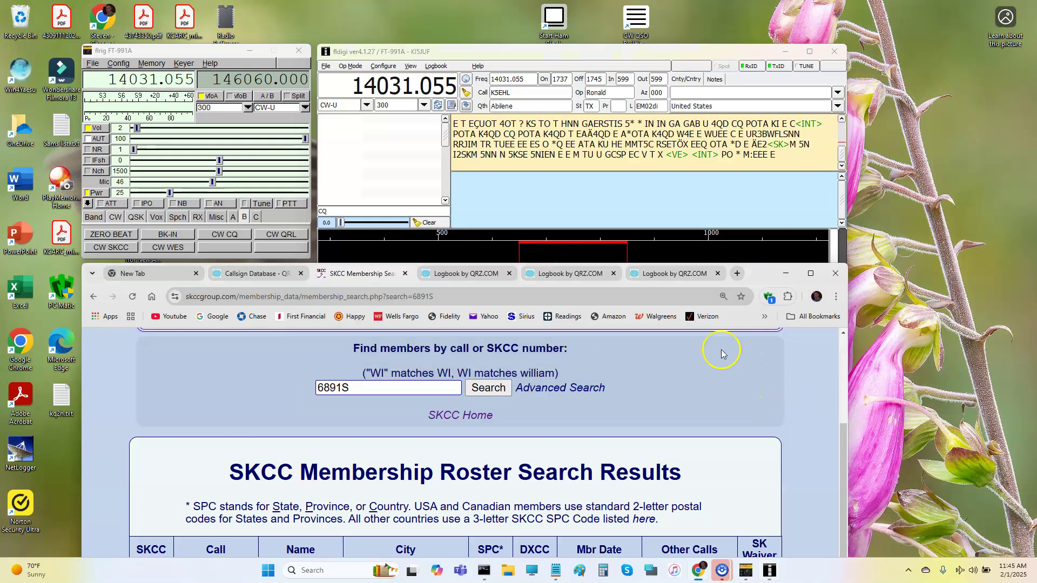
Recenter on 14040.000 with the tone at 750 Hz and save it to the memory list.
{"action": "left_click", "coordinate": [711, 265]}
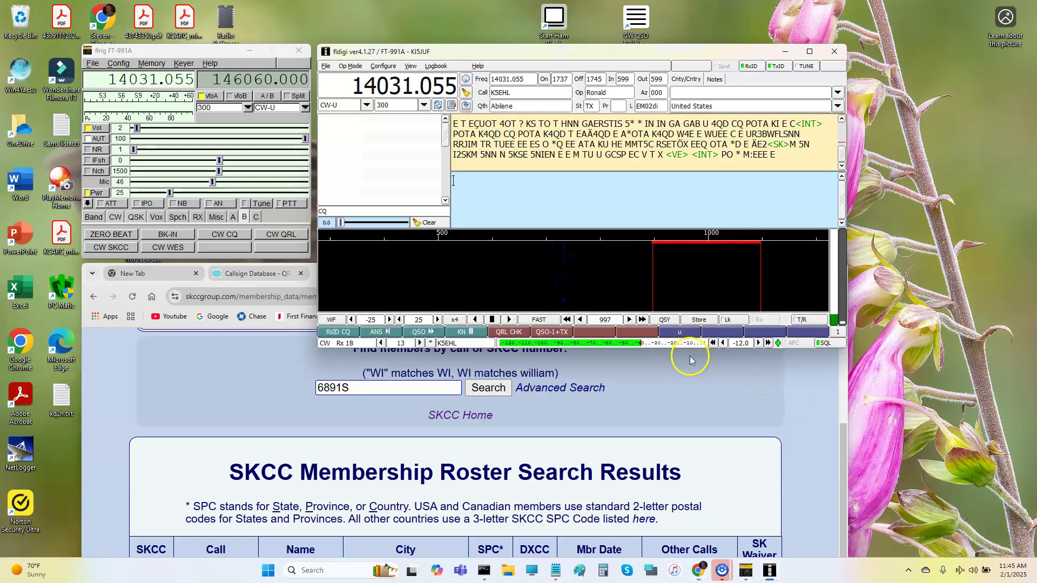
{"action": "left_click", "coordinate": [663, 280]}
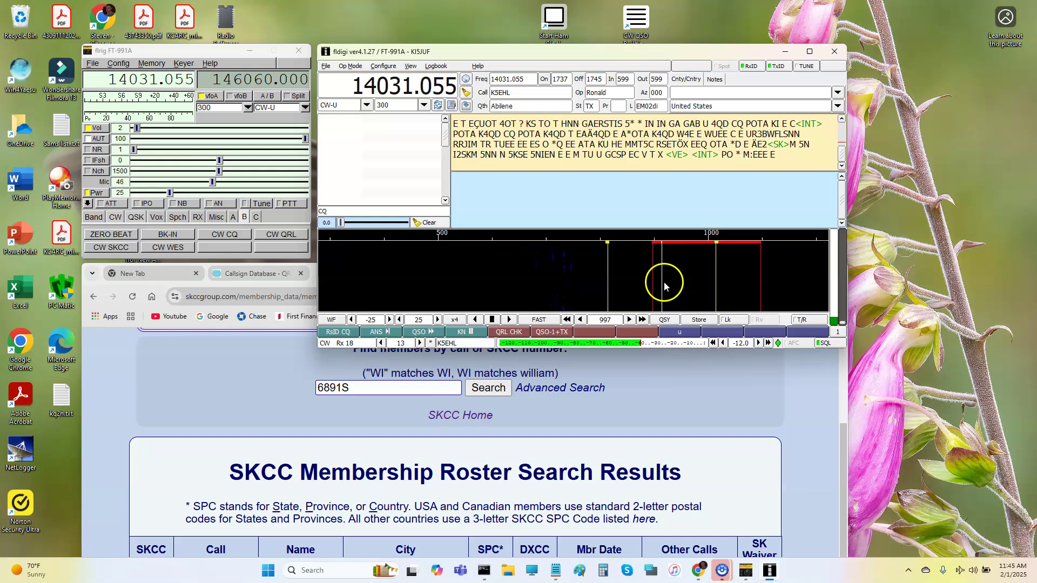
{"action": "left_click", "coordinate": [676, 323]}
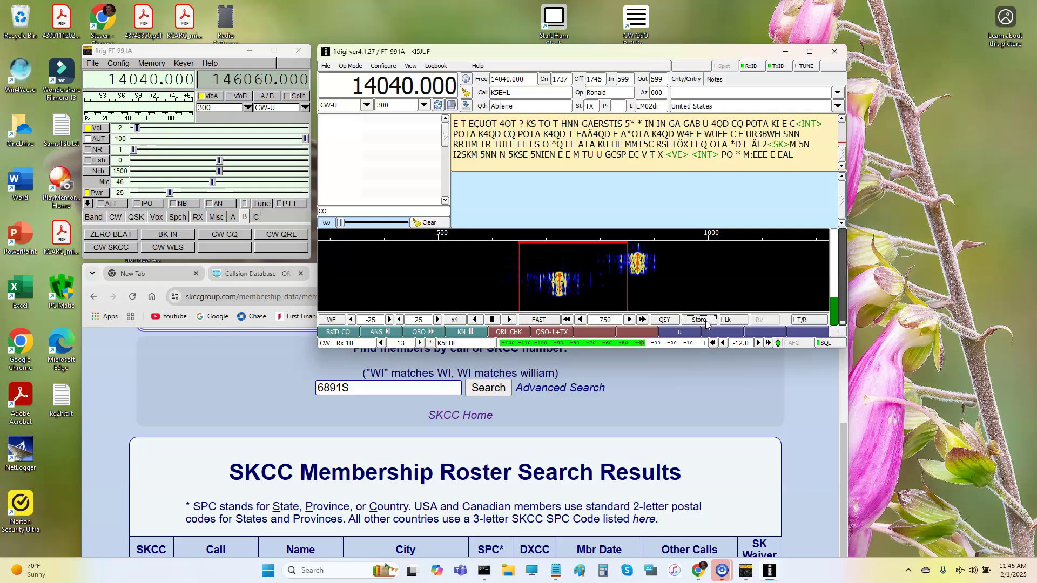
{"action": "left_click", "coordinate": [700, 323]}
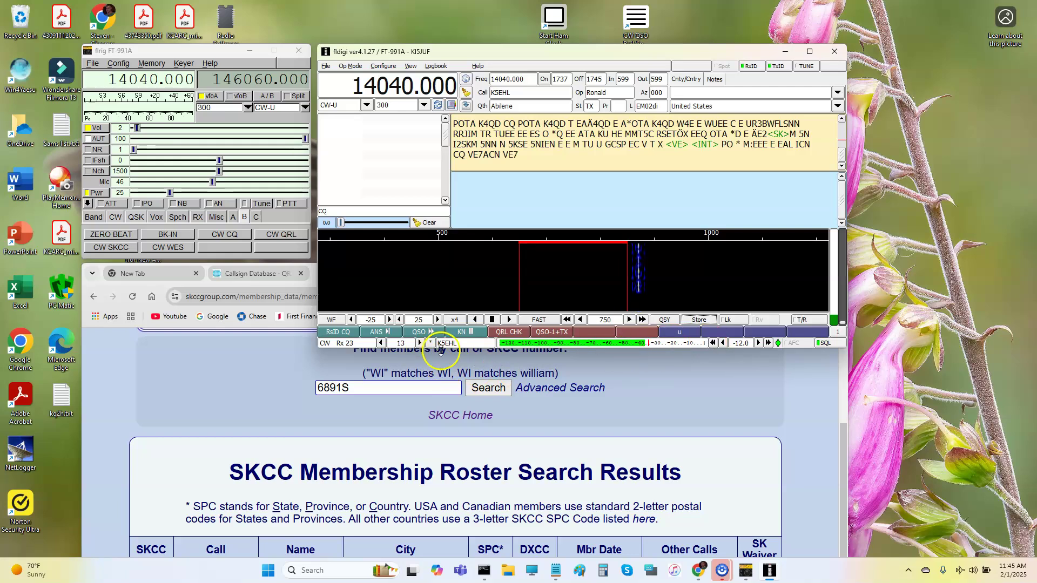
Clear the contact's log fields with the broom icon, then quit fldigi, confirming the quit.
{"action": "left_click", "coordinate": [466, 93]}
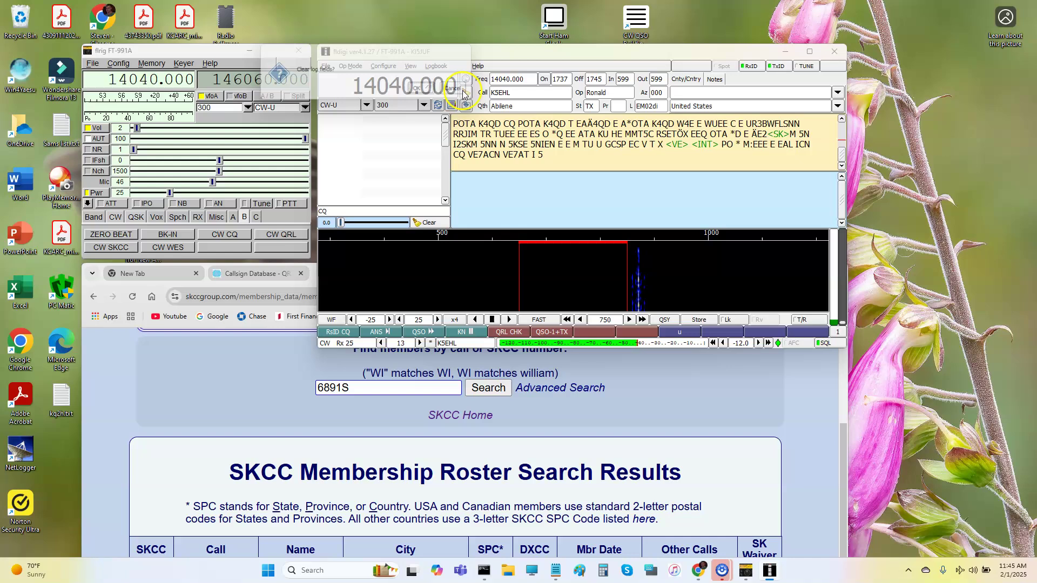
{"action": "left_click", "coordinate": [423, 91]}
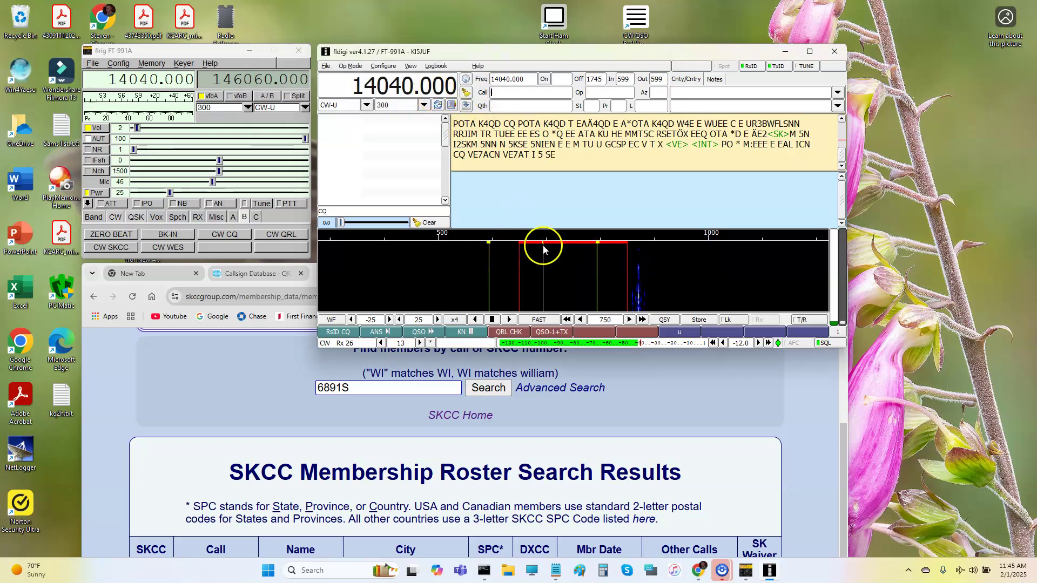
{"action": "left_click", "coordinate": [807, 400]}
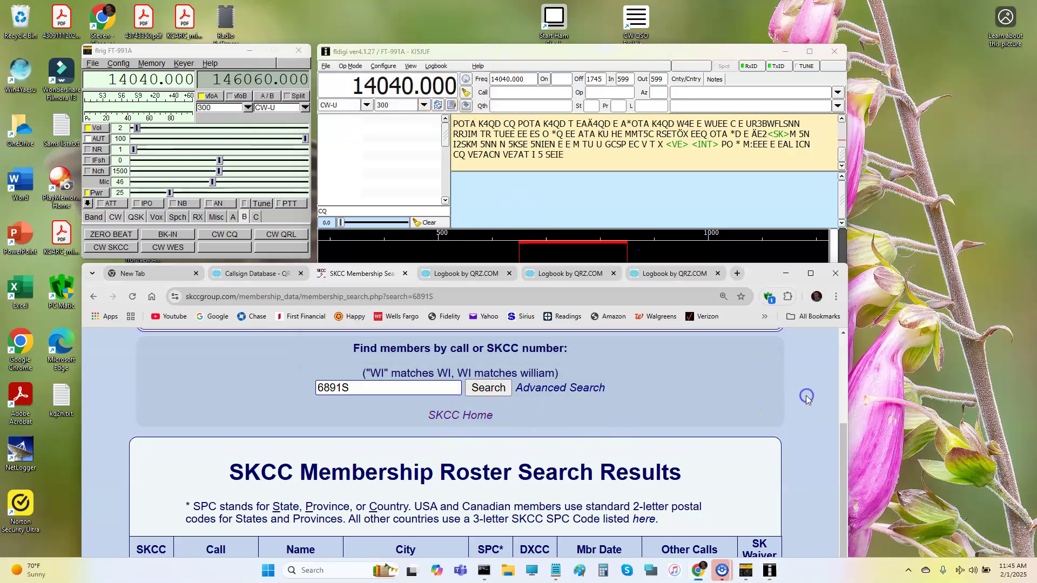
{"action": "left_click", "coordinate": [832, 54]}
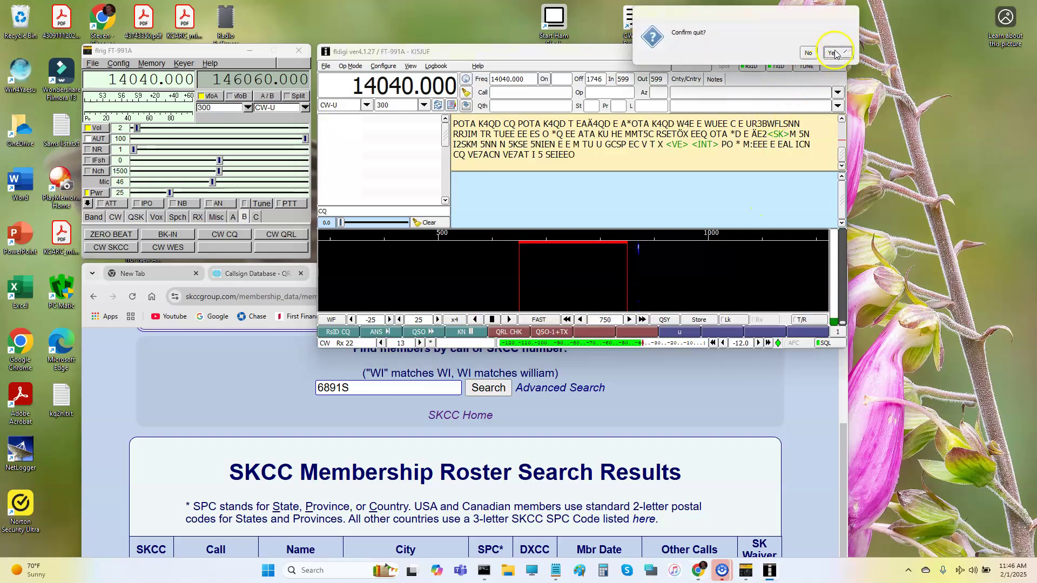
{"action": "left_click", "coordinate": [835, 53]}
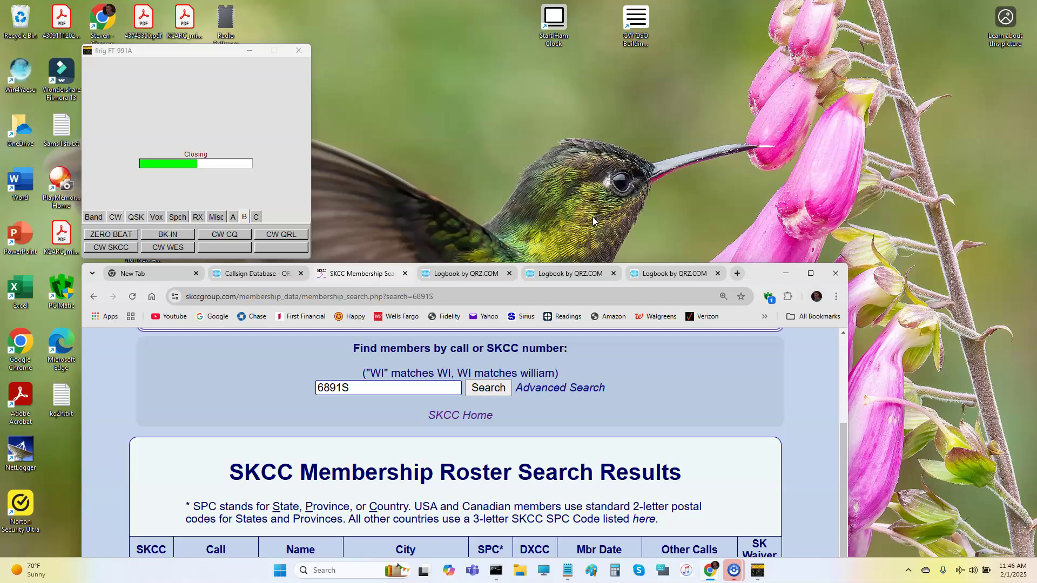